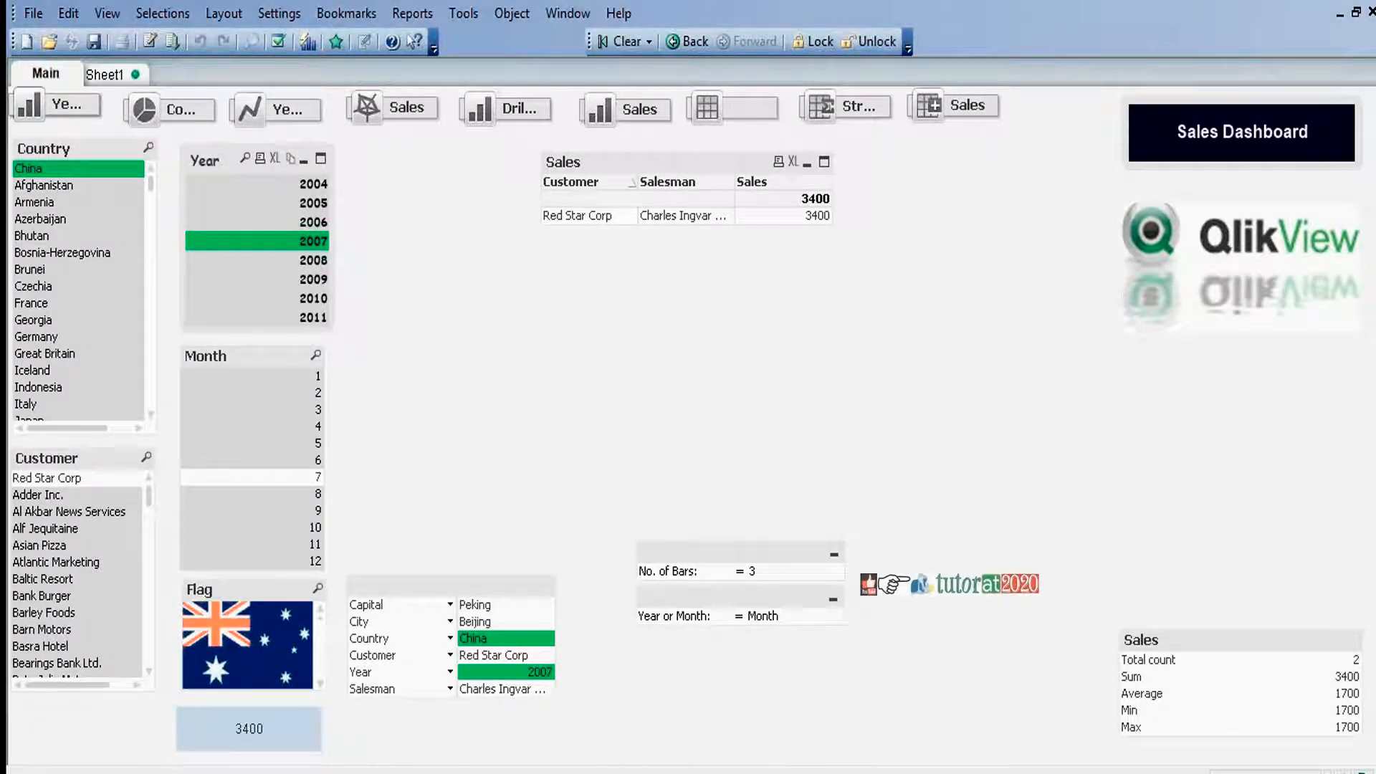
# Clear all current selections and switch to Sheet1
pyautogui.click(615, 43)
pyautogui.click(615, 44)
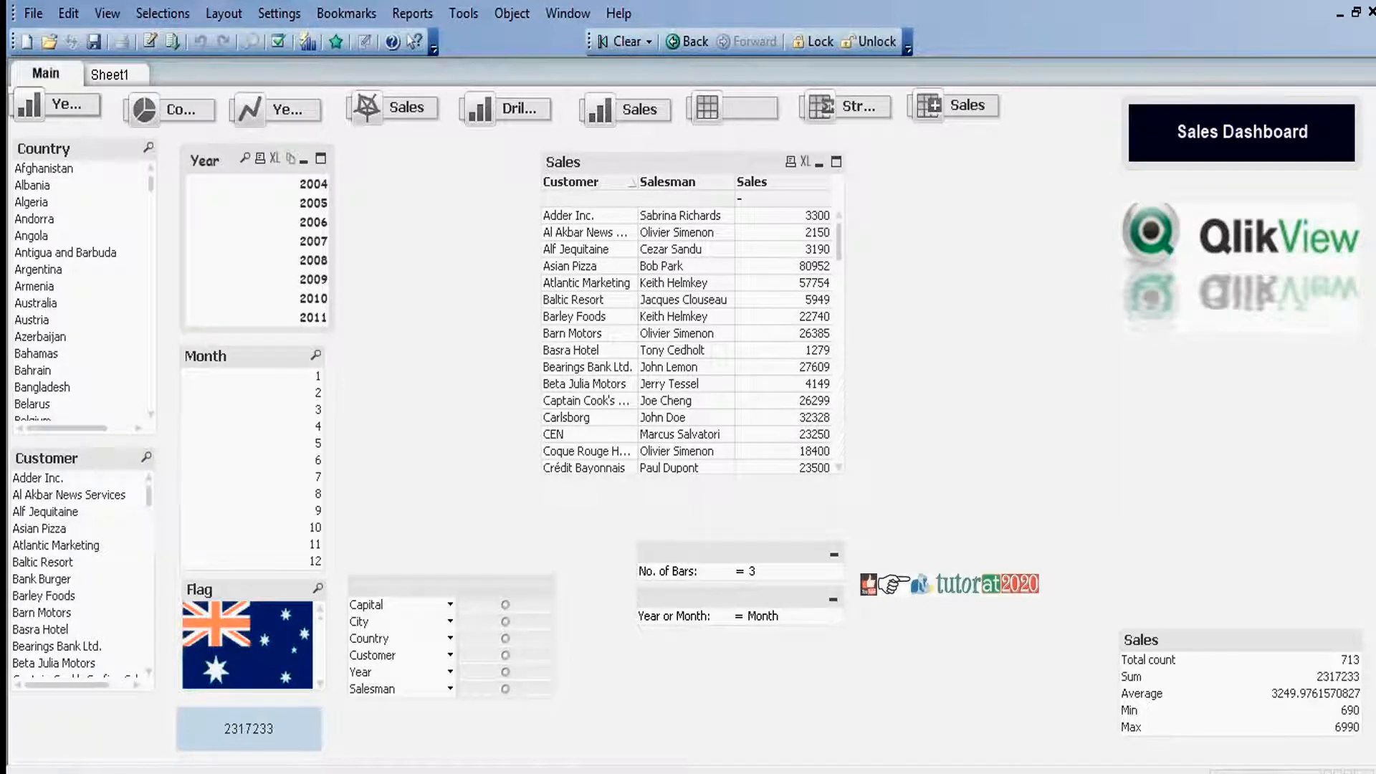
pyautogui.click(109, 75)
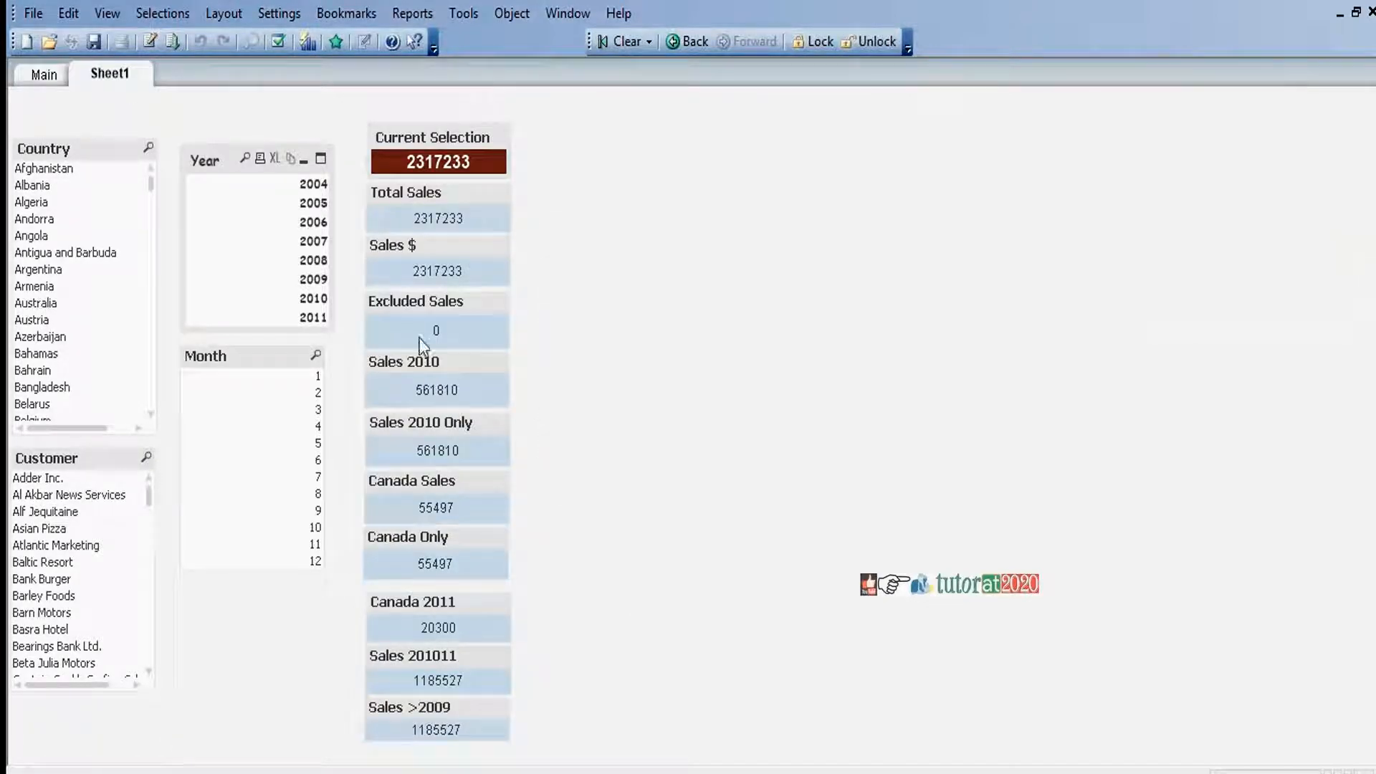
# Add a new text object to the sheet with the expression =Sum(Sales)
pyautogui.rightClick(532, 136)
pyautogui.moveTo(666, 211)
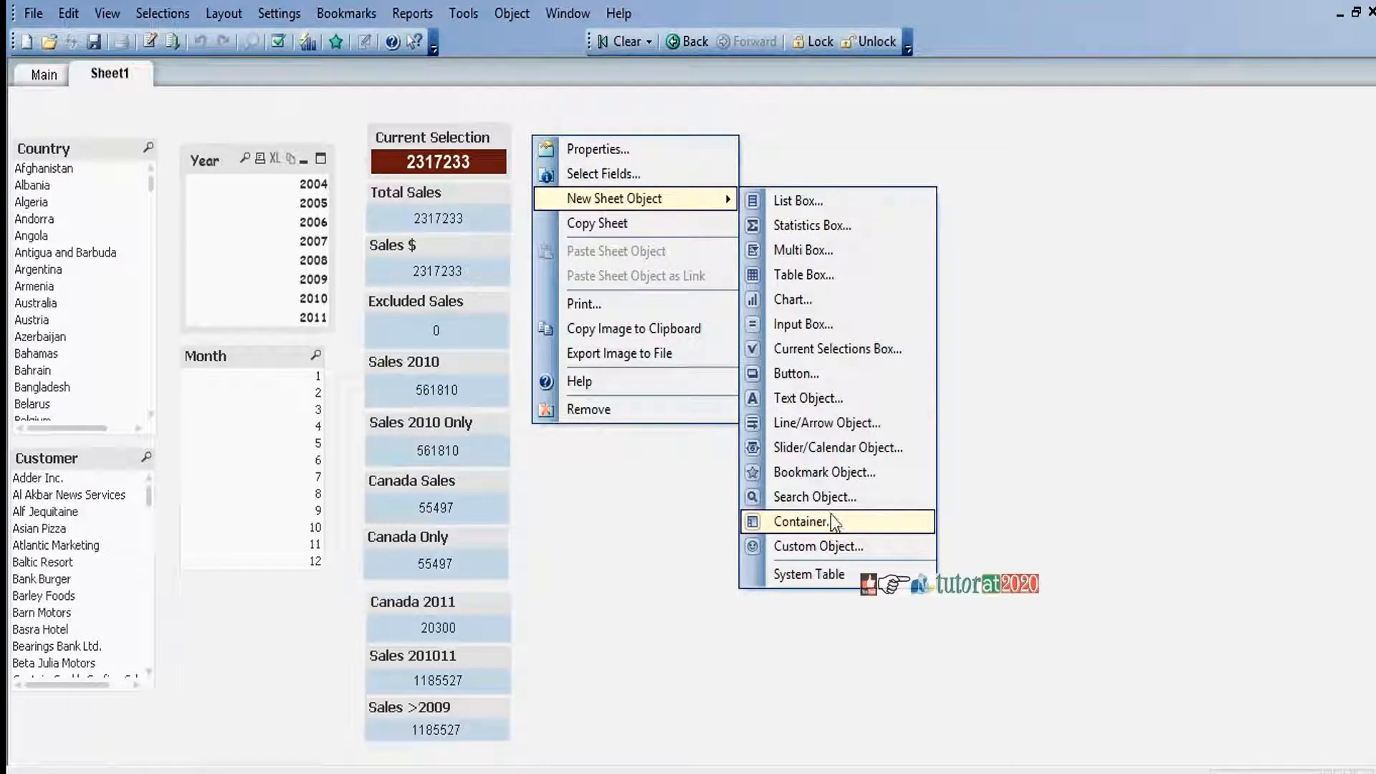
pyautogui.click(808, 398)
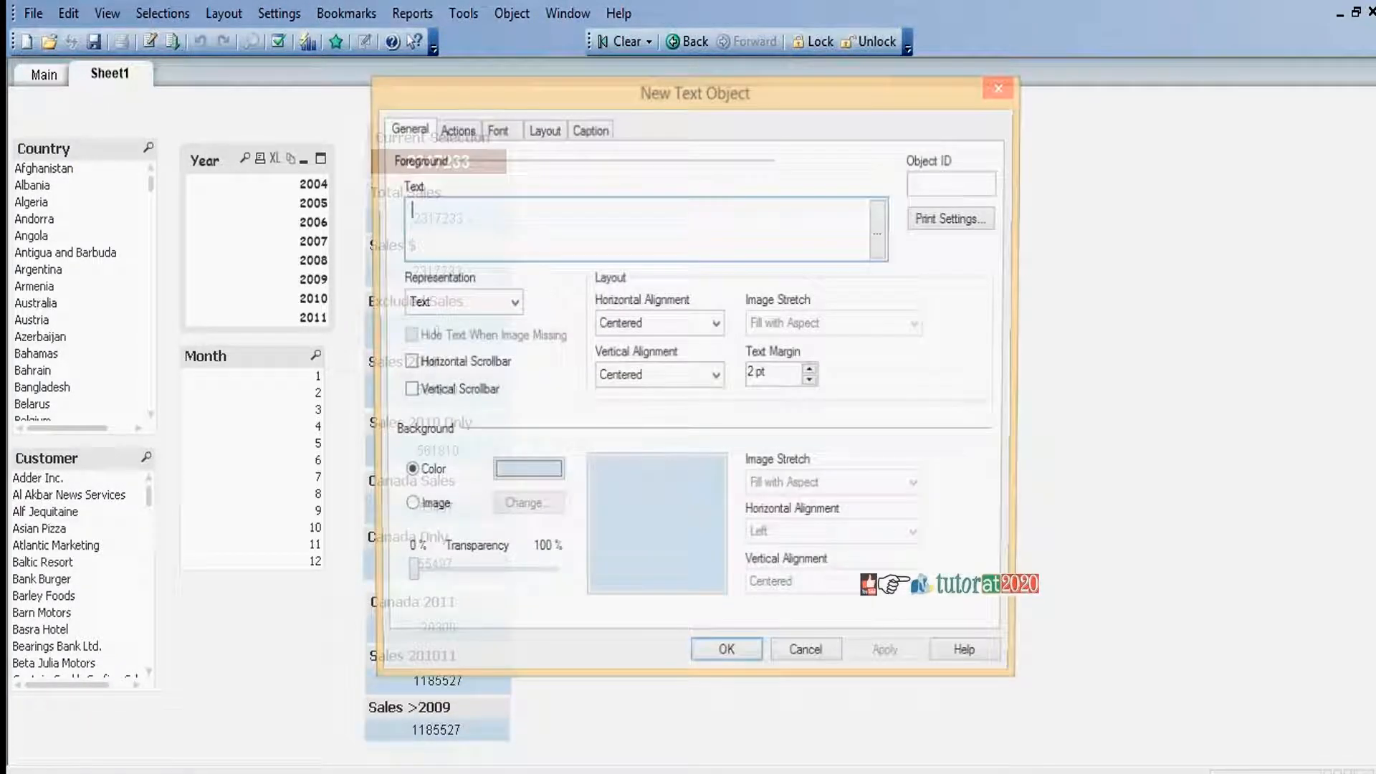
pyautogui.write('=')
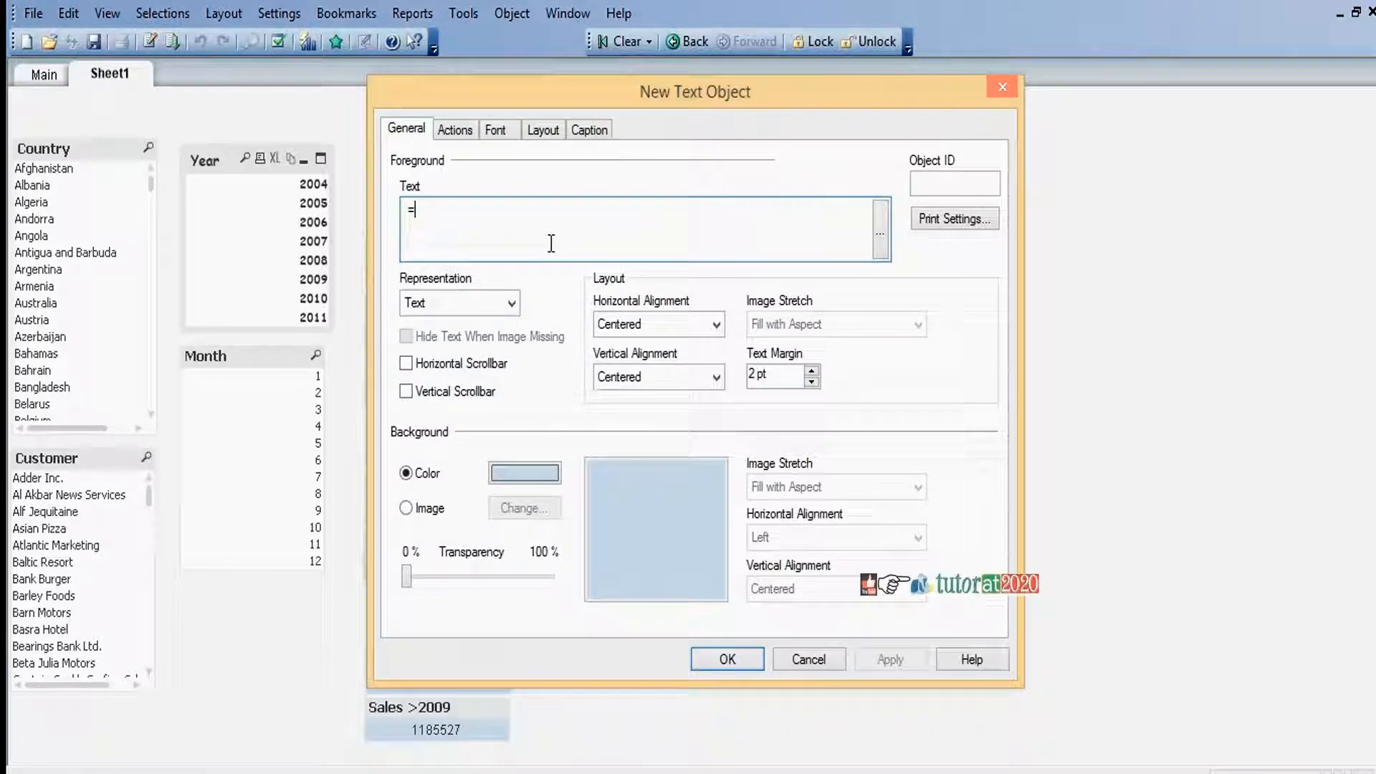
pyautogui.write('Sum(Sa')
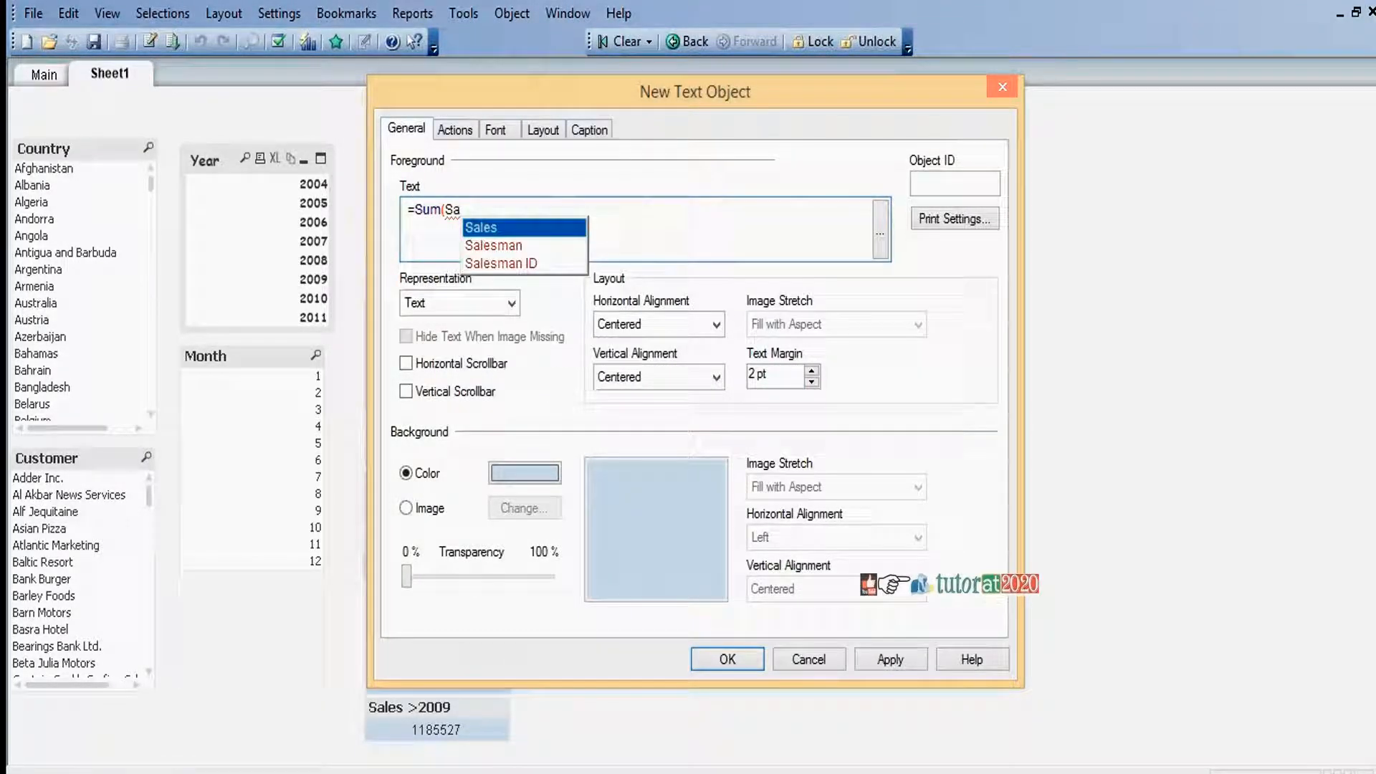
pyautogui.press('Return')
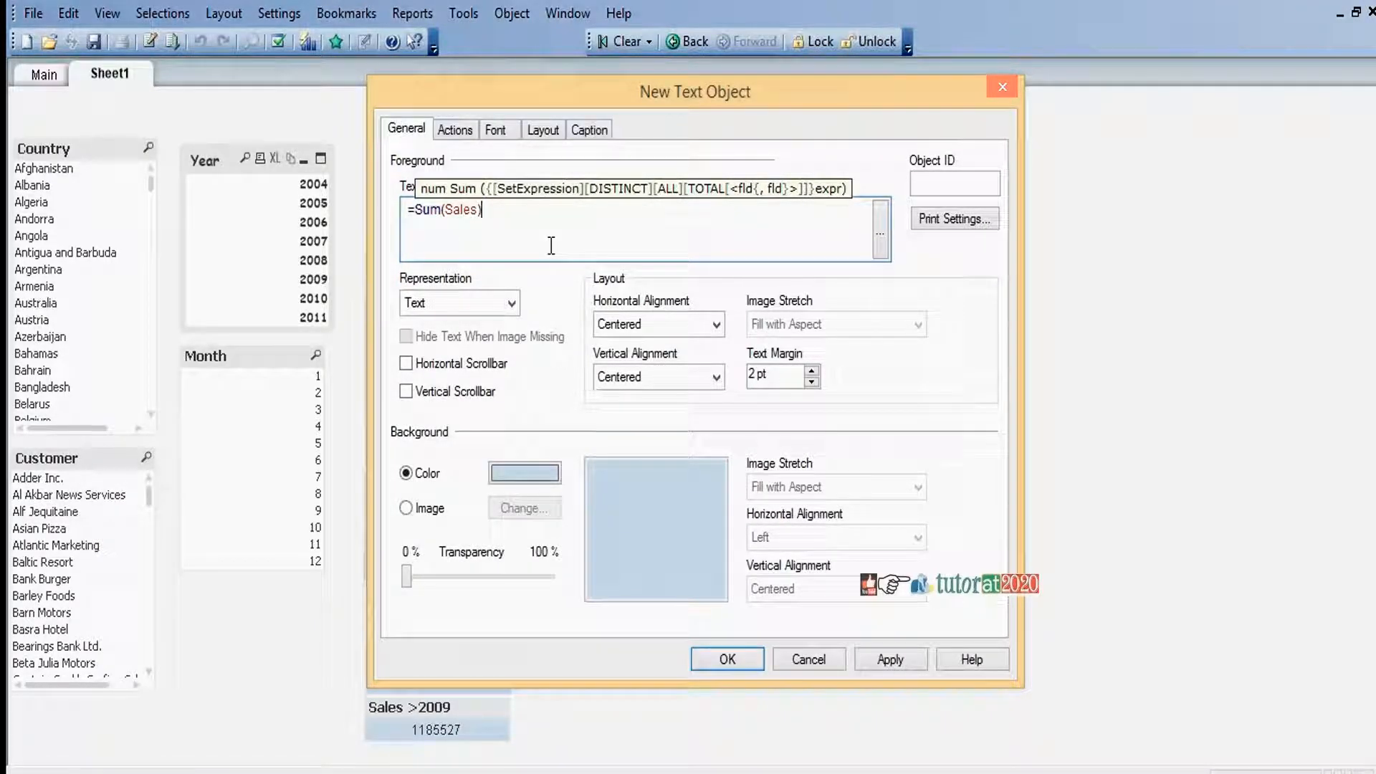
# Insert the empty set expression {$<>} before Sales in the Sum function
pyautogui.click(446, 210)
pyautogui.write('{')
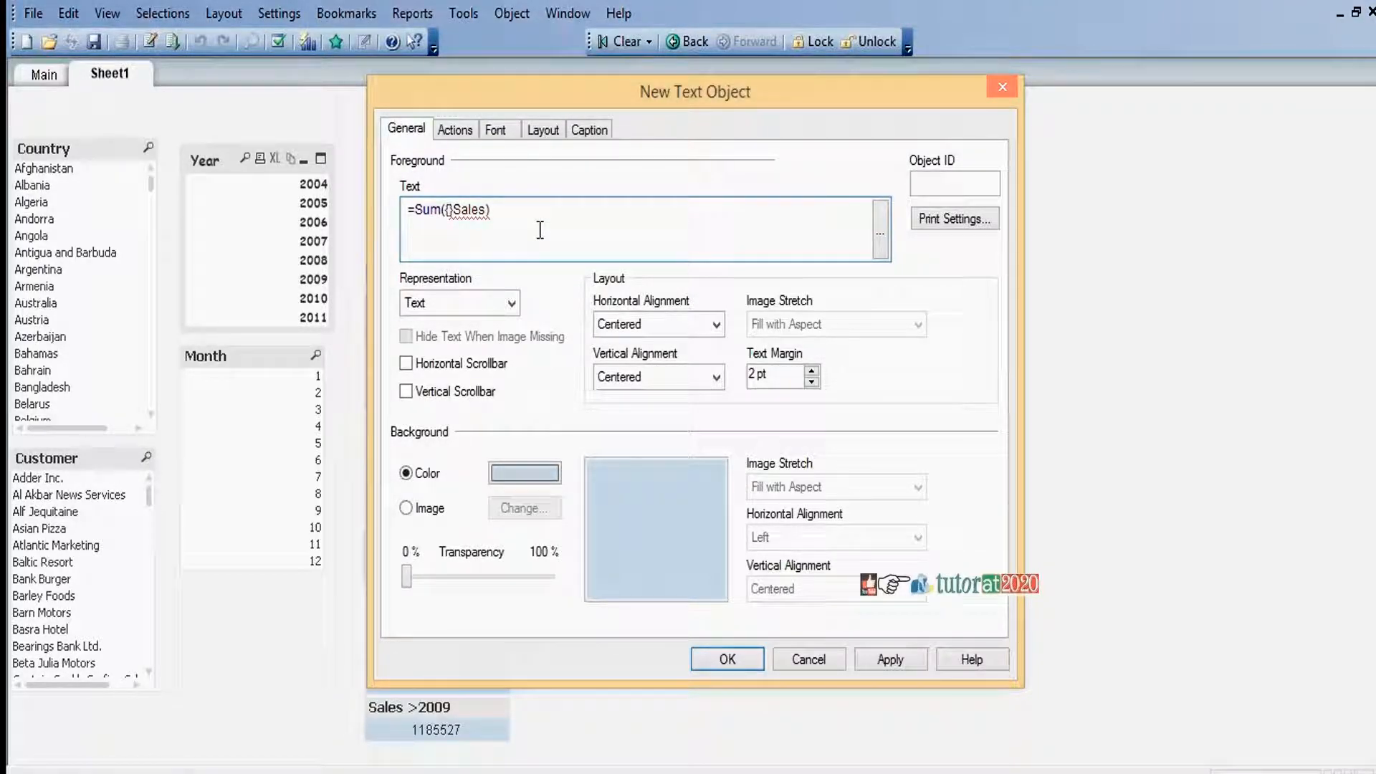
pyautogui.write('$<>}')
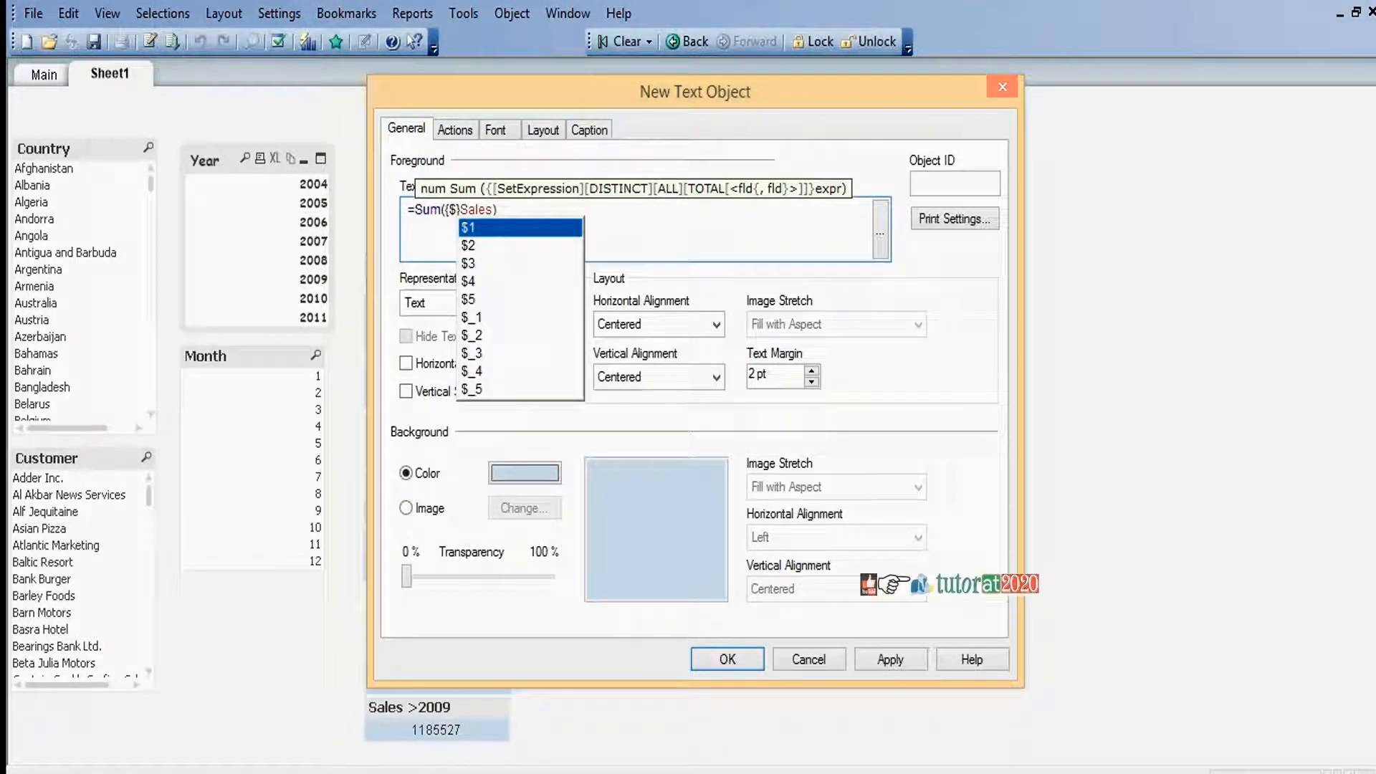
pyautogui.press('Left')
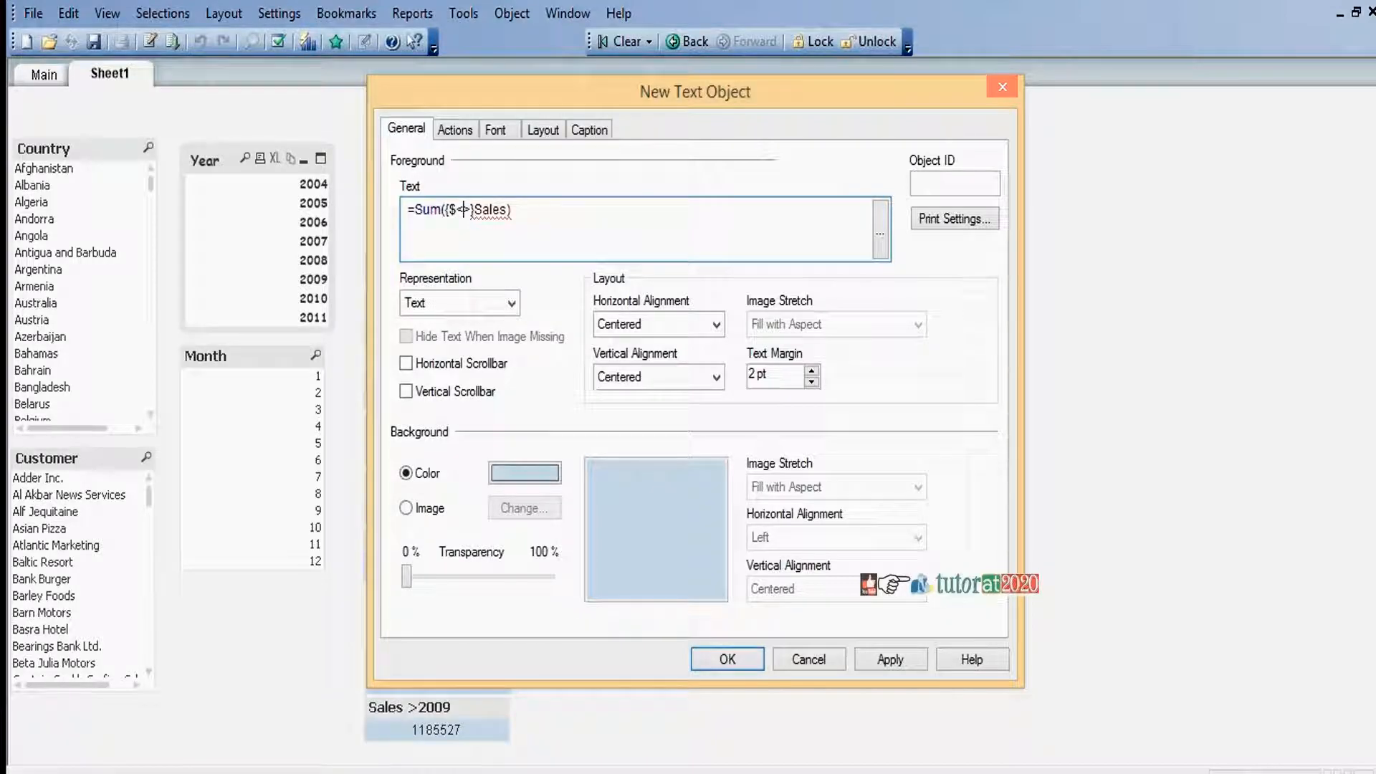
# Add a Year modifier to the set expression that restricts it to '>2006 <2011'
pyautogui.write('Ye')
pyautogui.press('Return')
pyautogui.write('=')
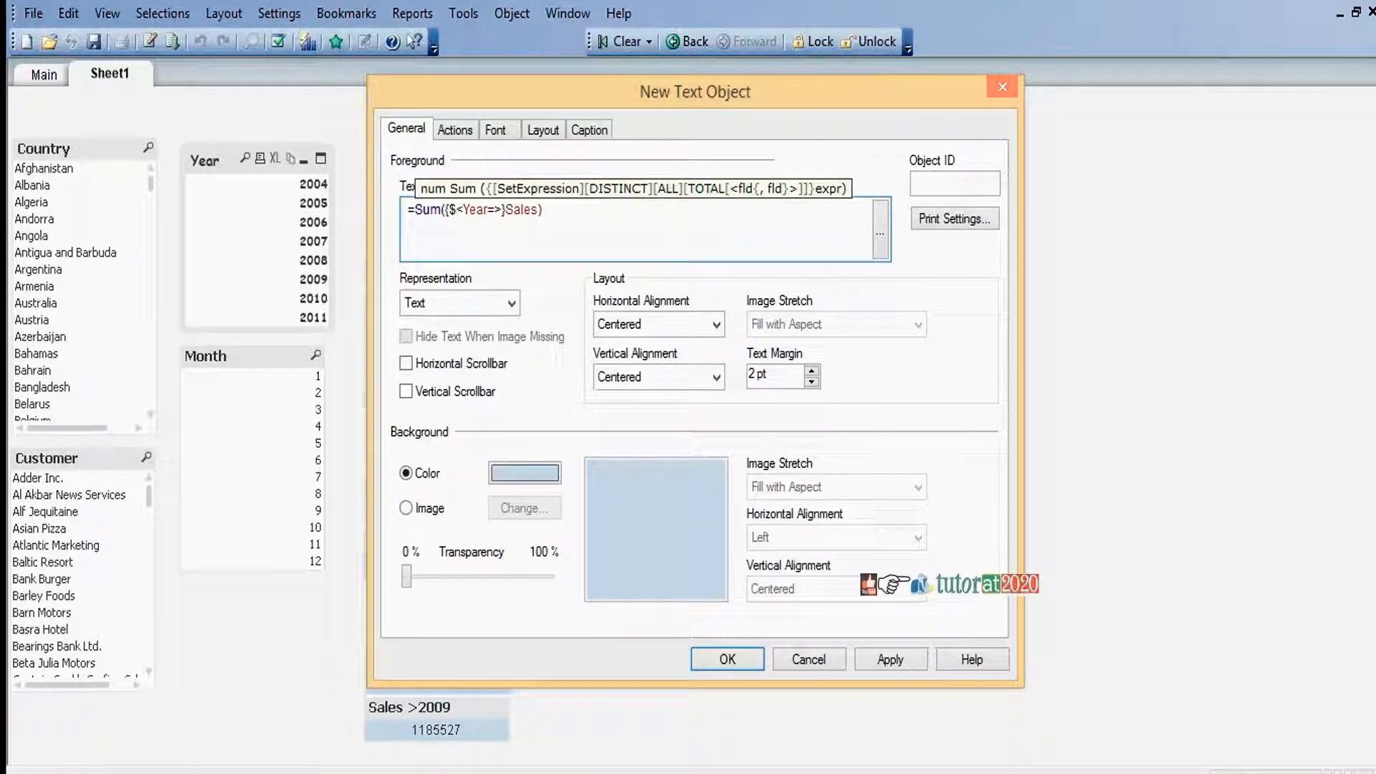
pyautogui.write('{}')
pyautogui.press('Left')
pyautogui.write('"')
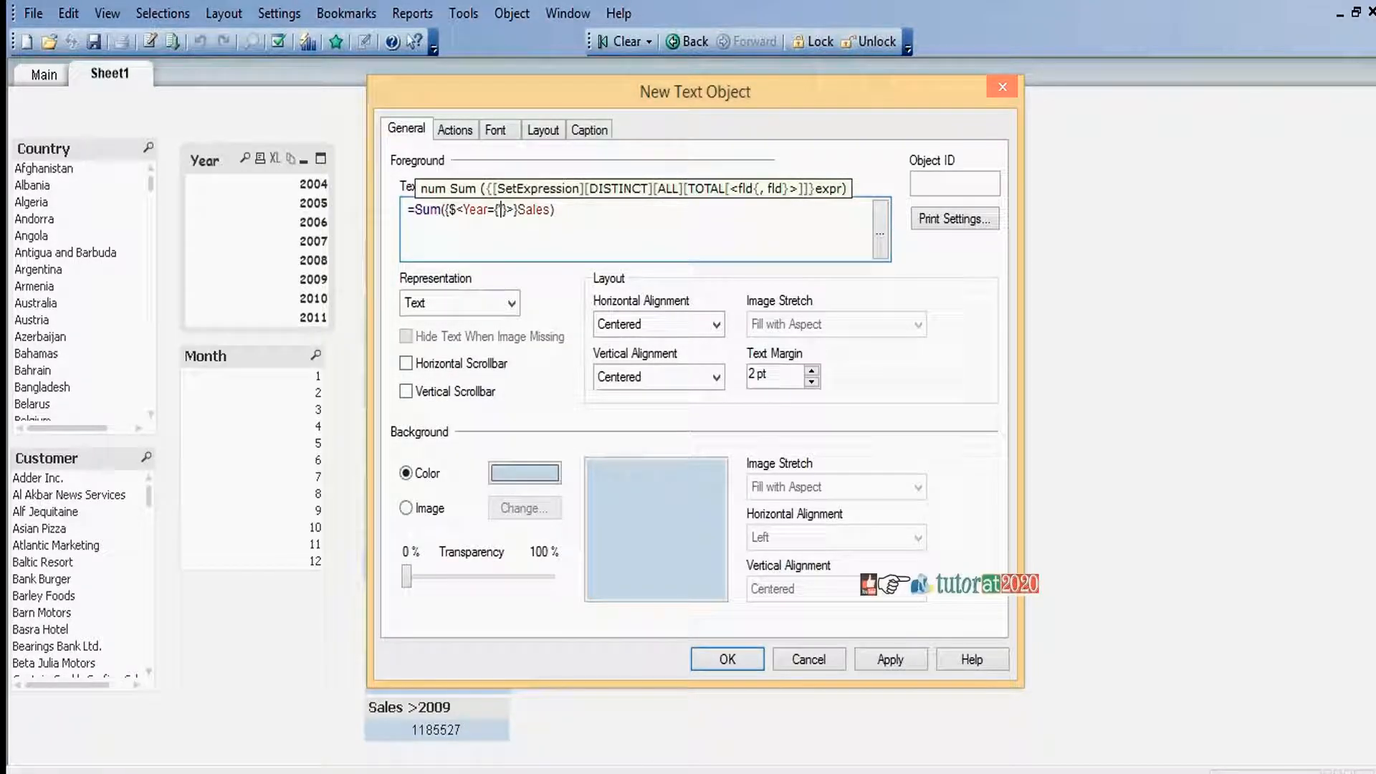
pyautogui.write('>2006')
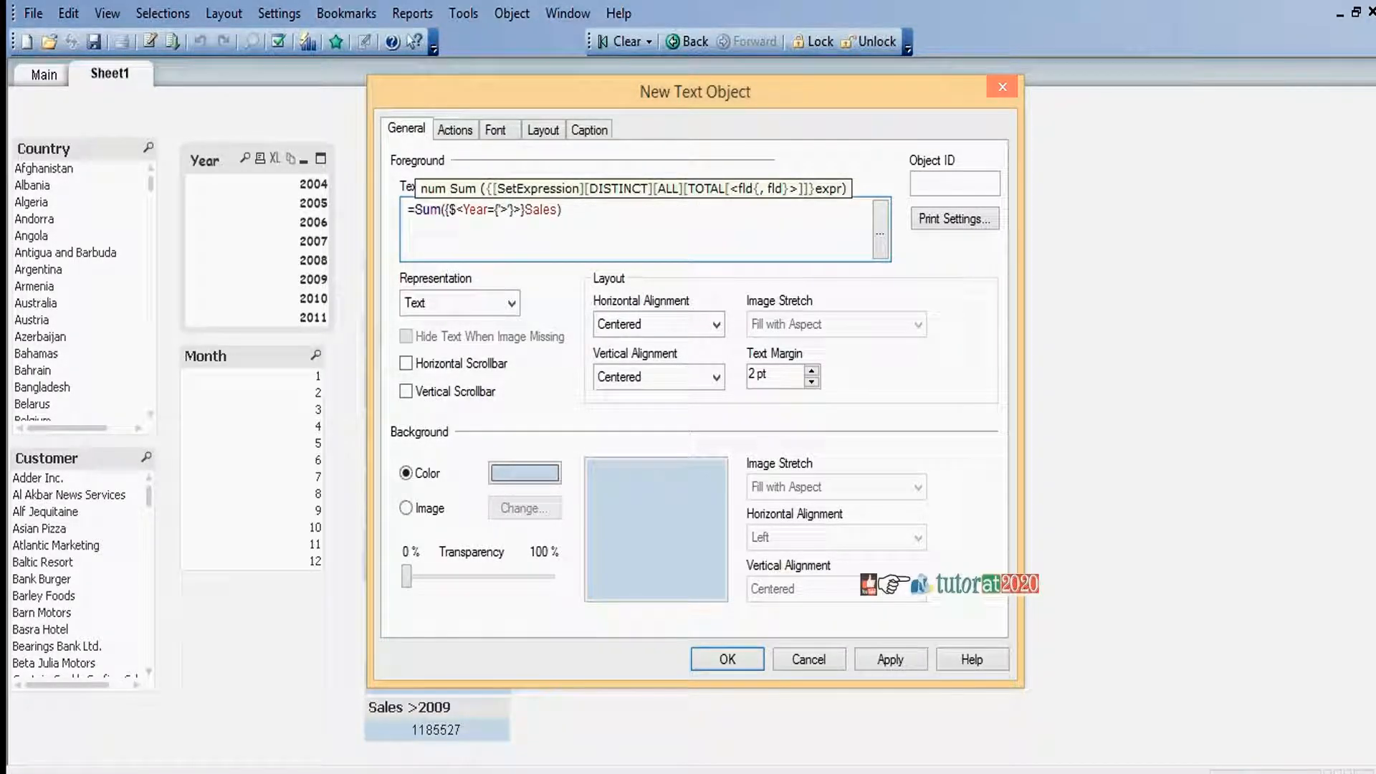
pyautogui.write(' <2011')
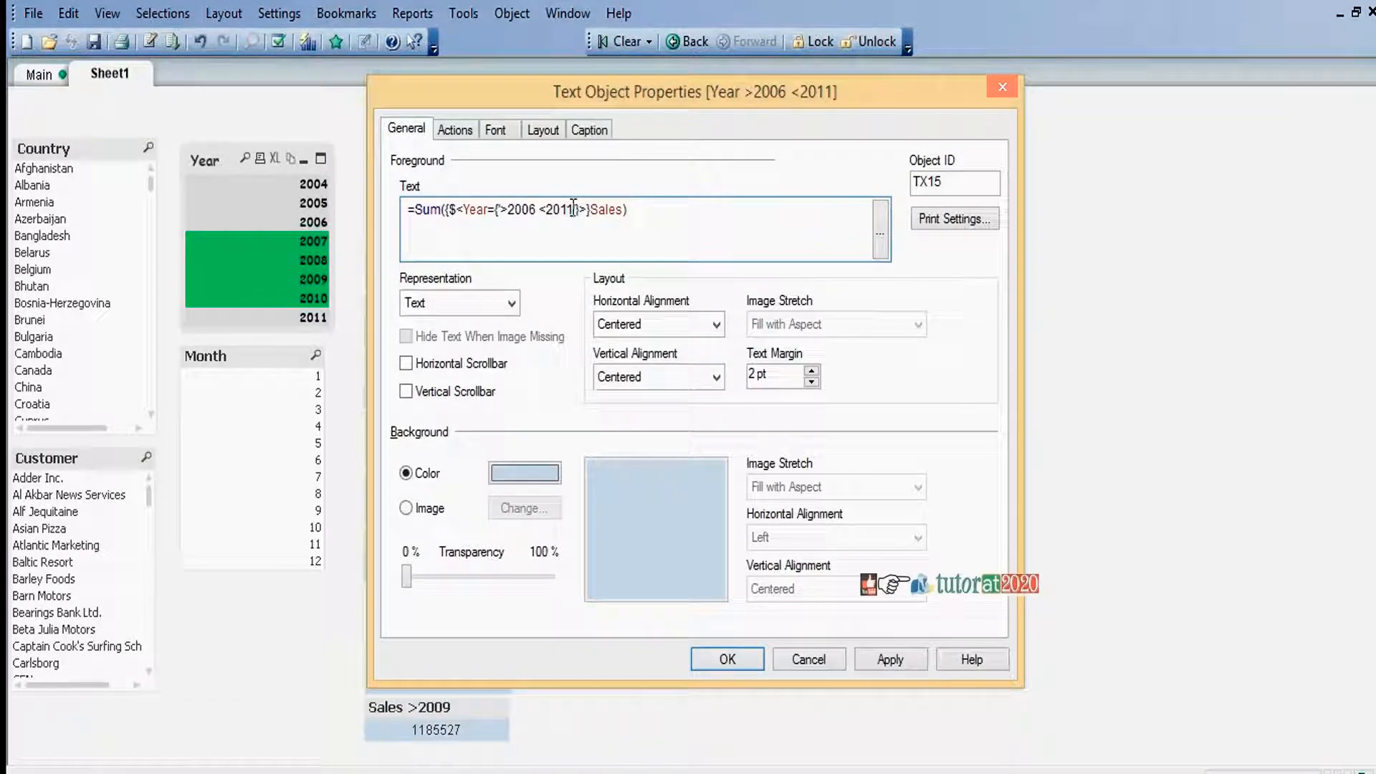
# Complete the expression as =Sum({$<Year={'>2006 <2011'}>}Sales), check the caption settings and apply the text object's properties
pyautogui.click(887, 658)
pyautogui.click(589, 129)
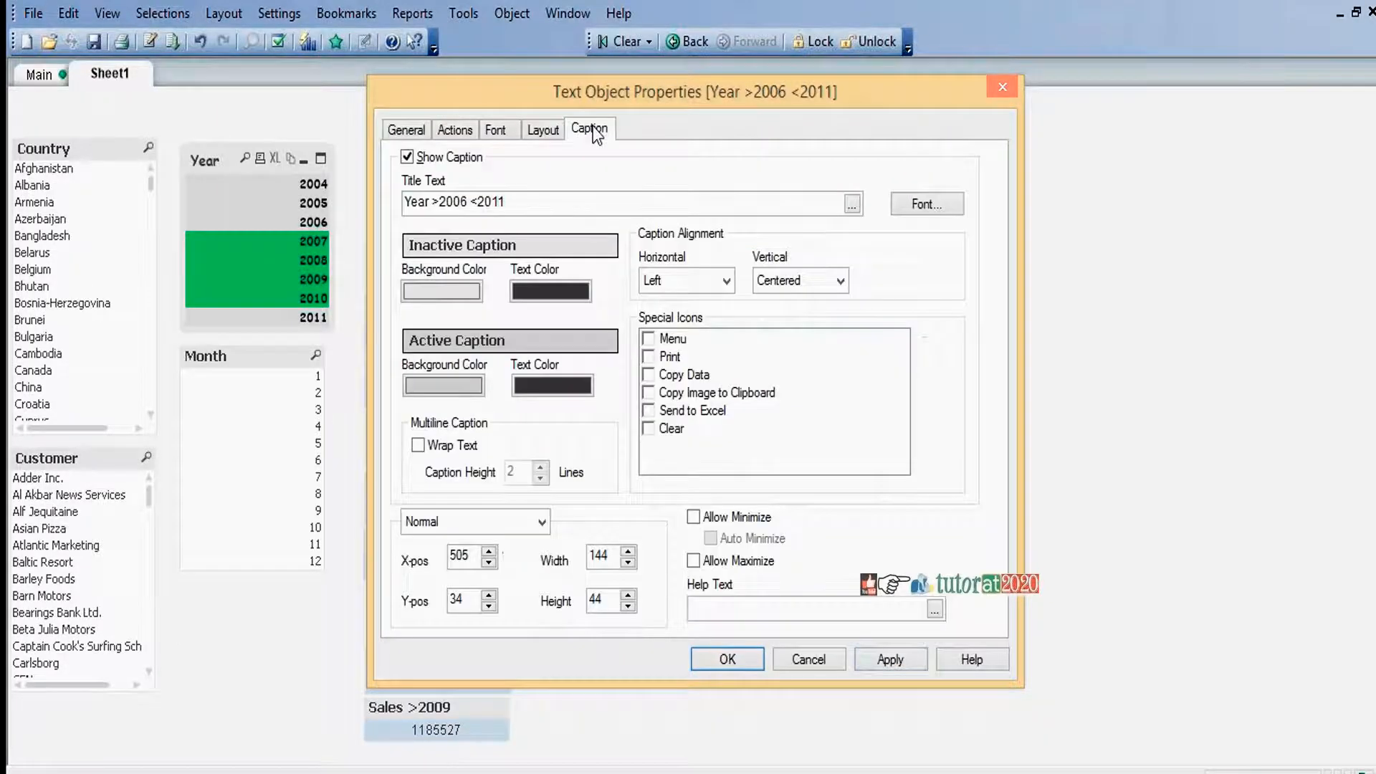
pyautogui.click(414, 131)
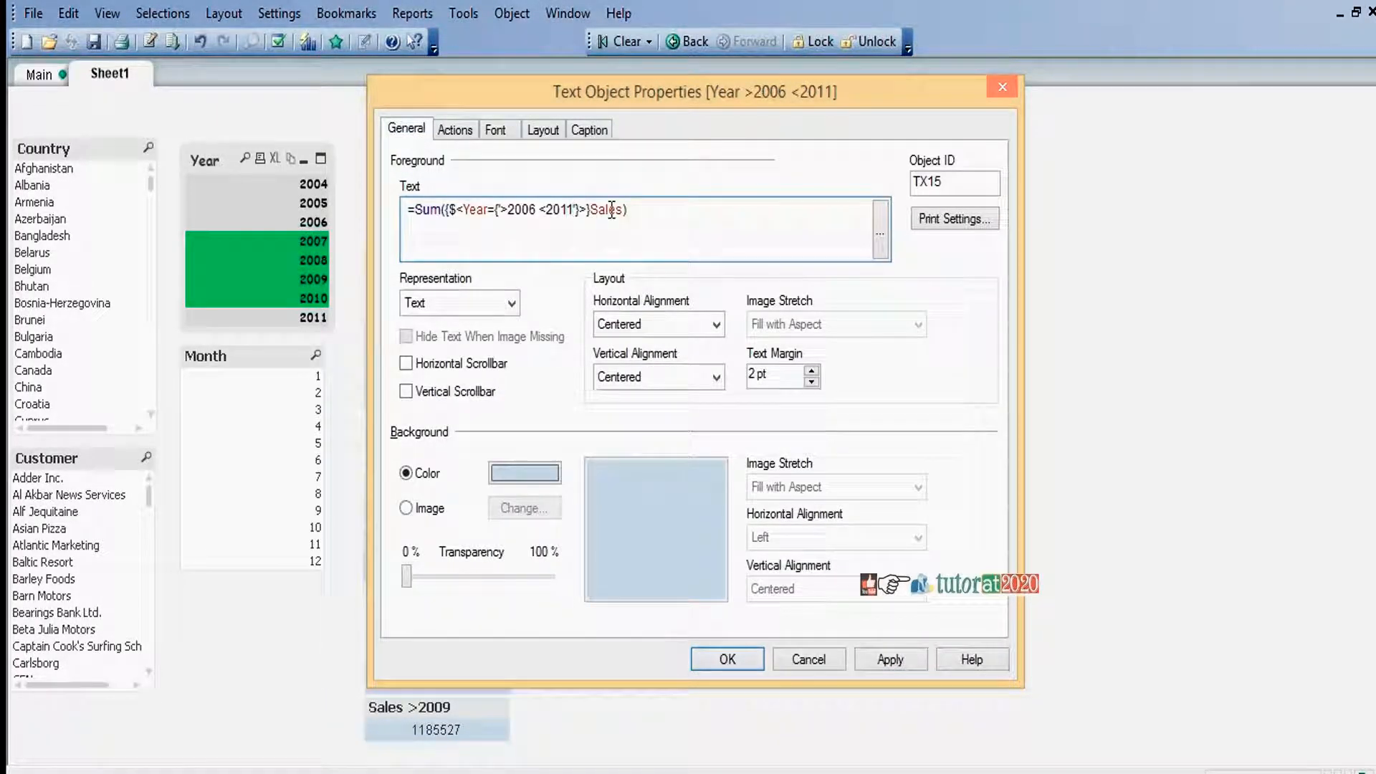
pyautogui.click(889, 657)
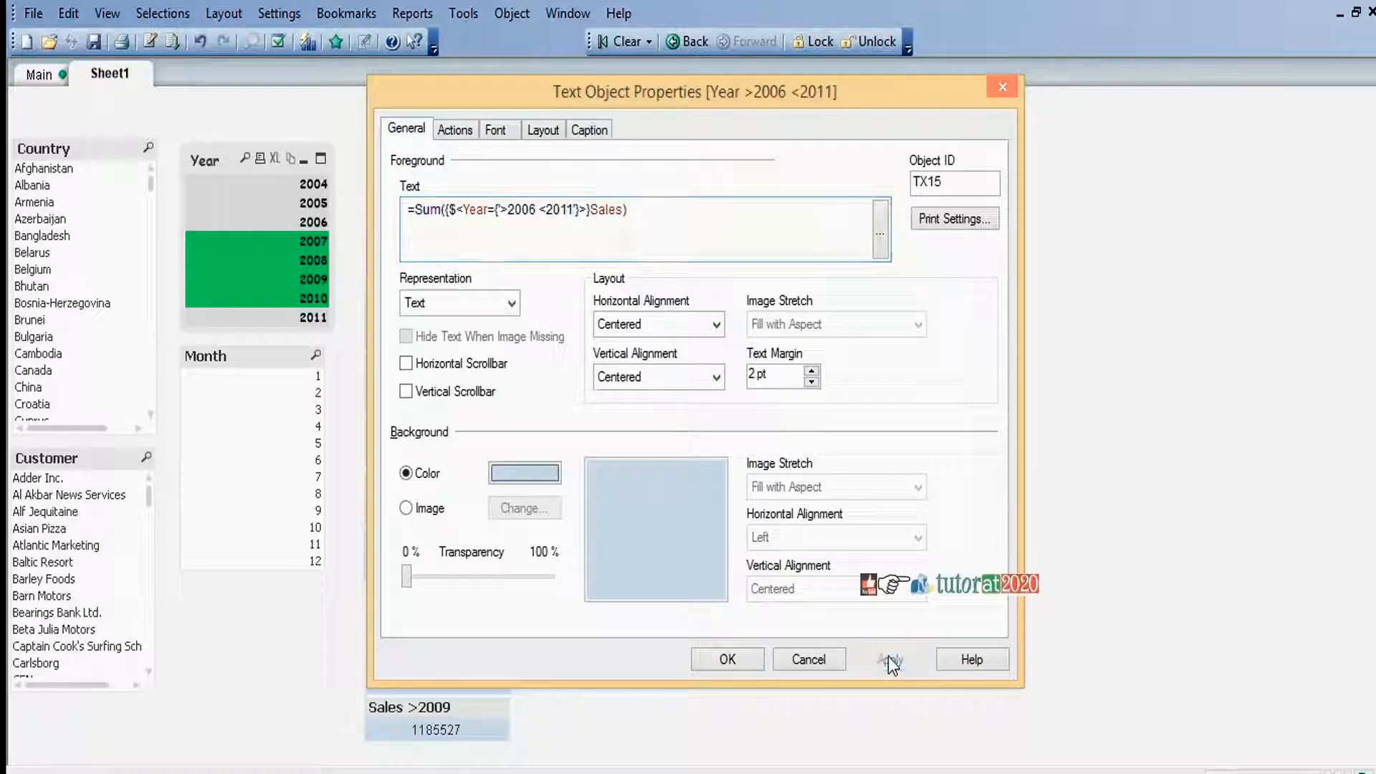
pyautogui.click(725, 660)
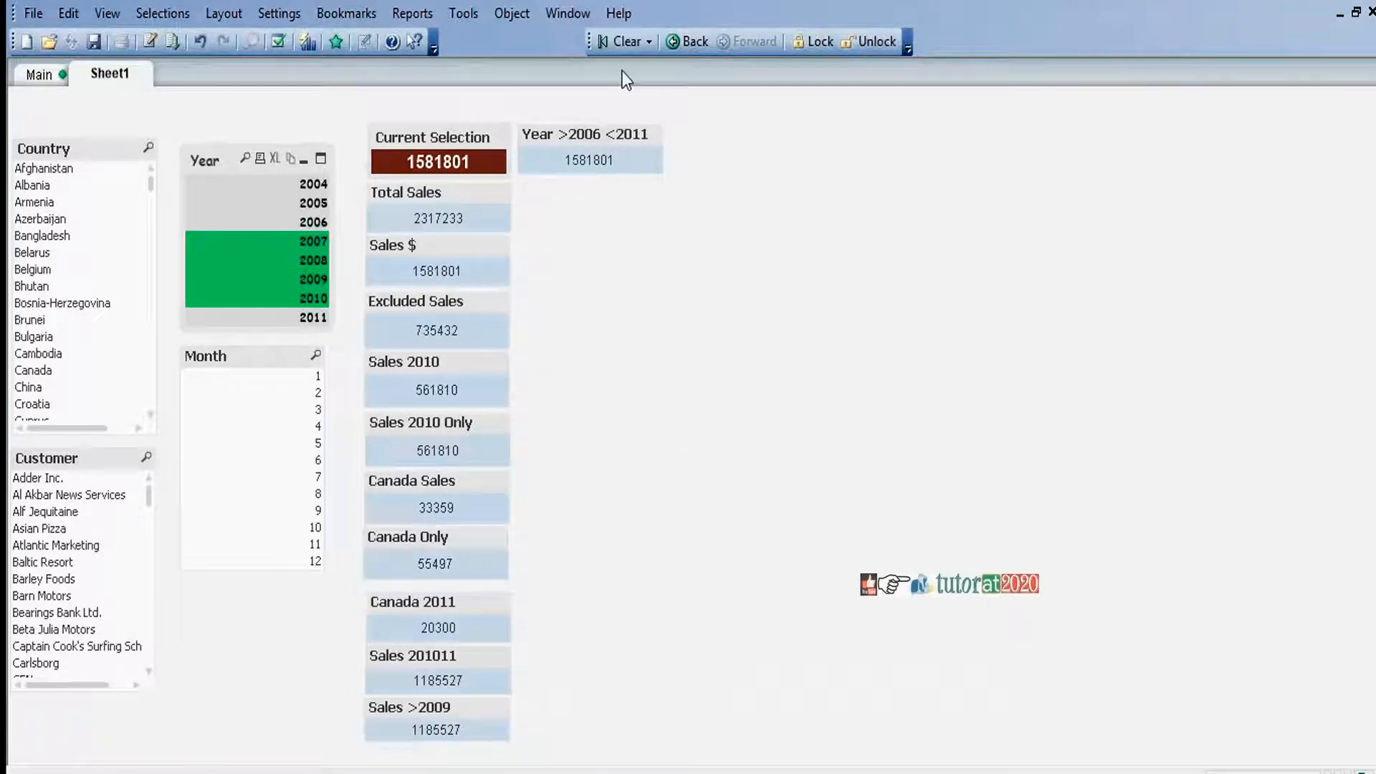
# Clear the selections and add another text object below the Year >2006 <2011 box with the expression =Sum(Sales)
pyautogui.click(621, 42)
pyautogui.rightClick(536, 223)
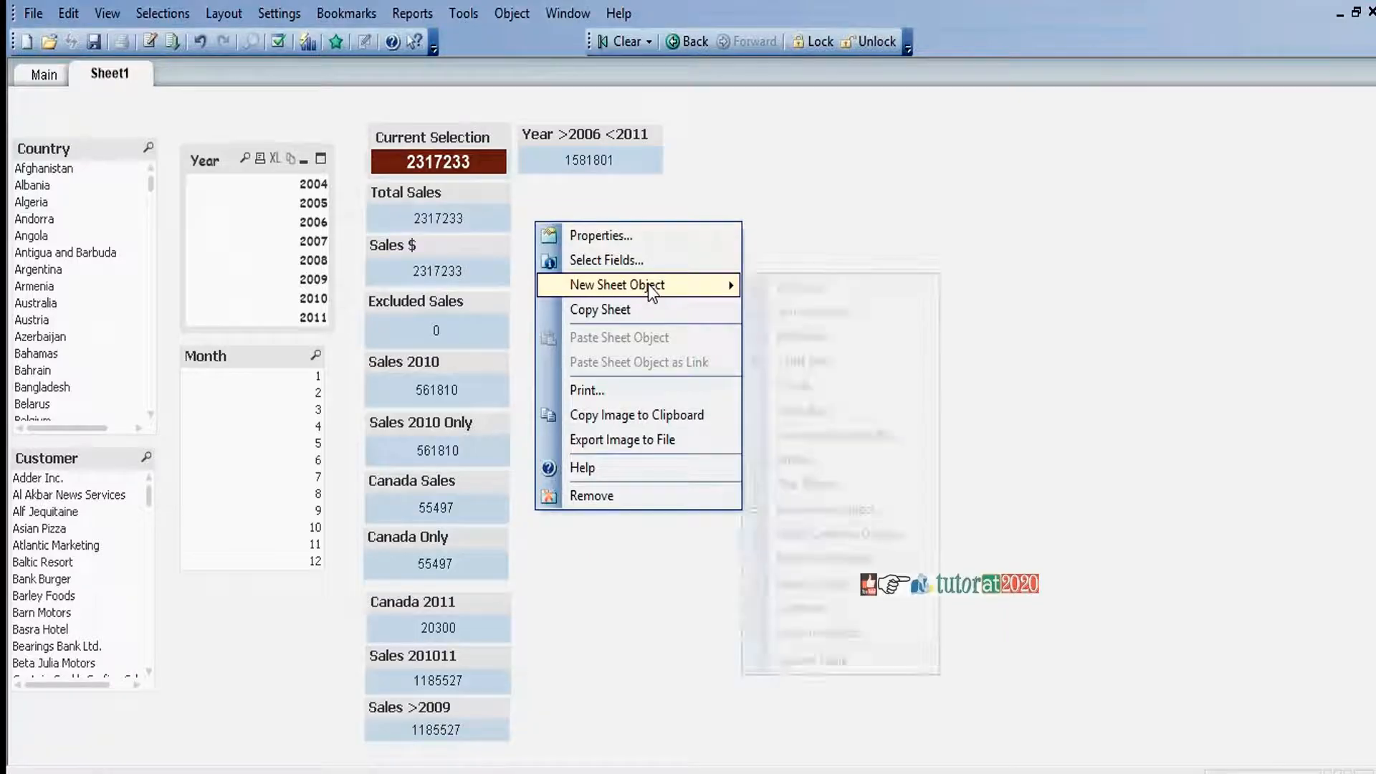
pyautogui.moveTo(648, 285)
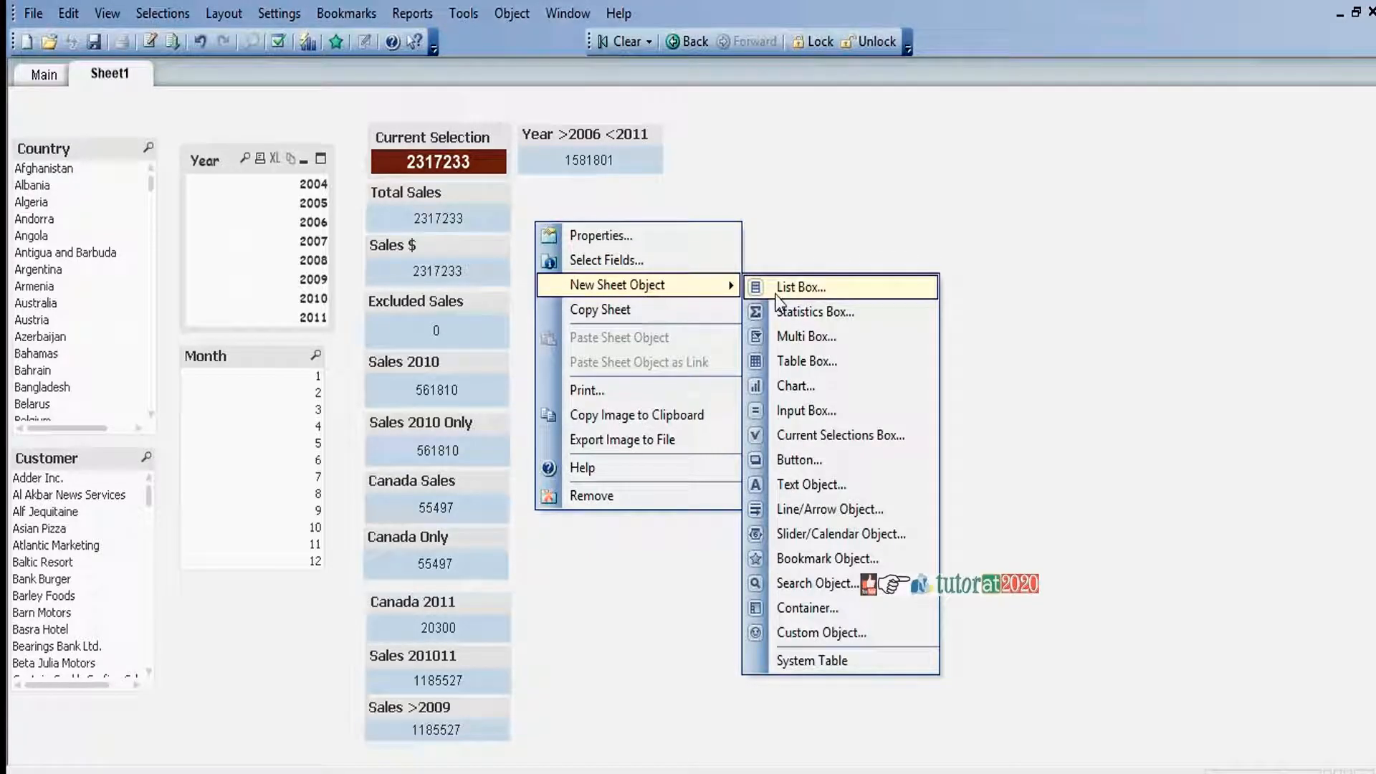
pyautogui.click(795, 511)
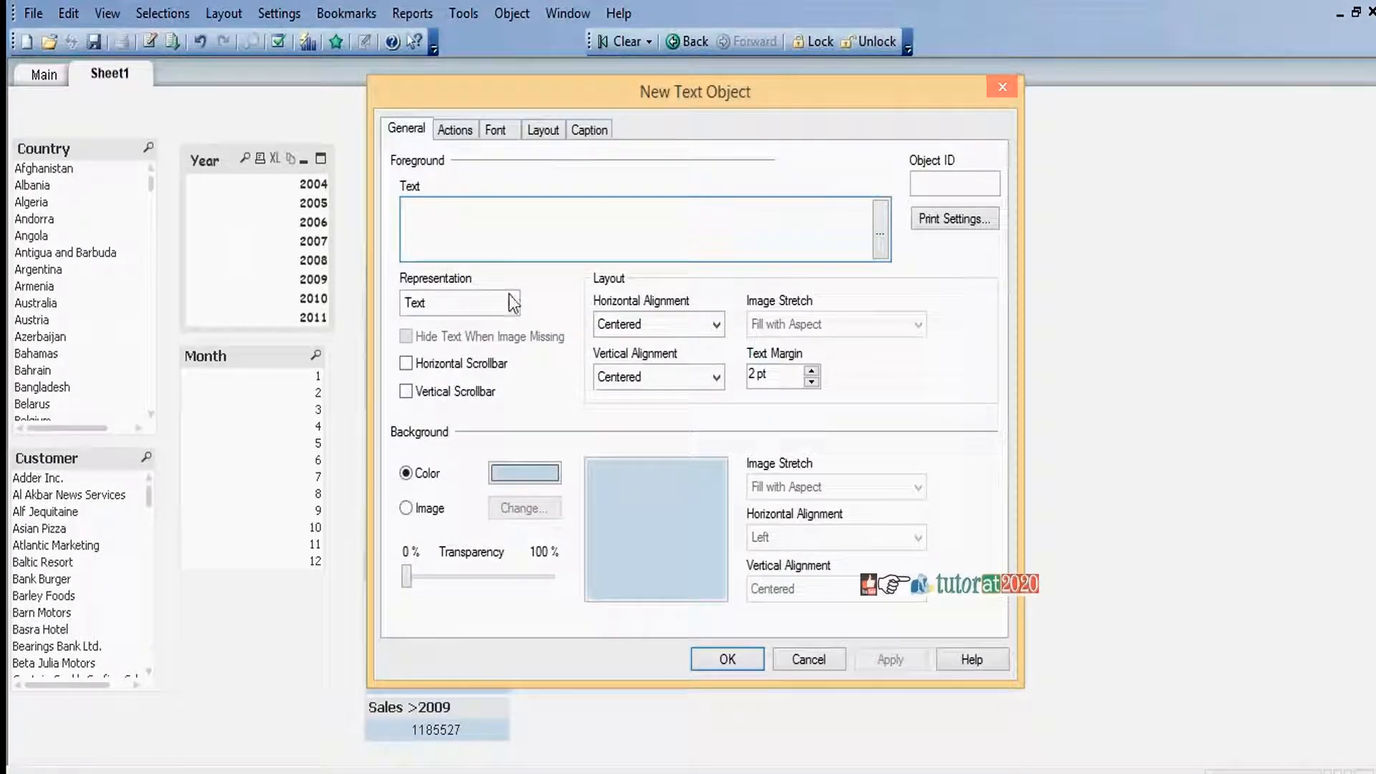
pyautogui.write('=Sum')
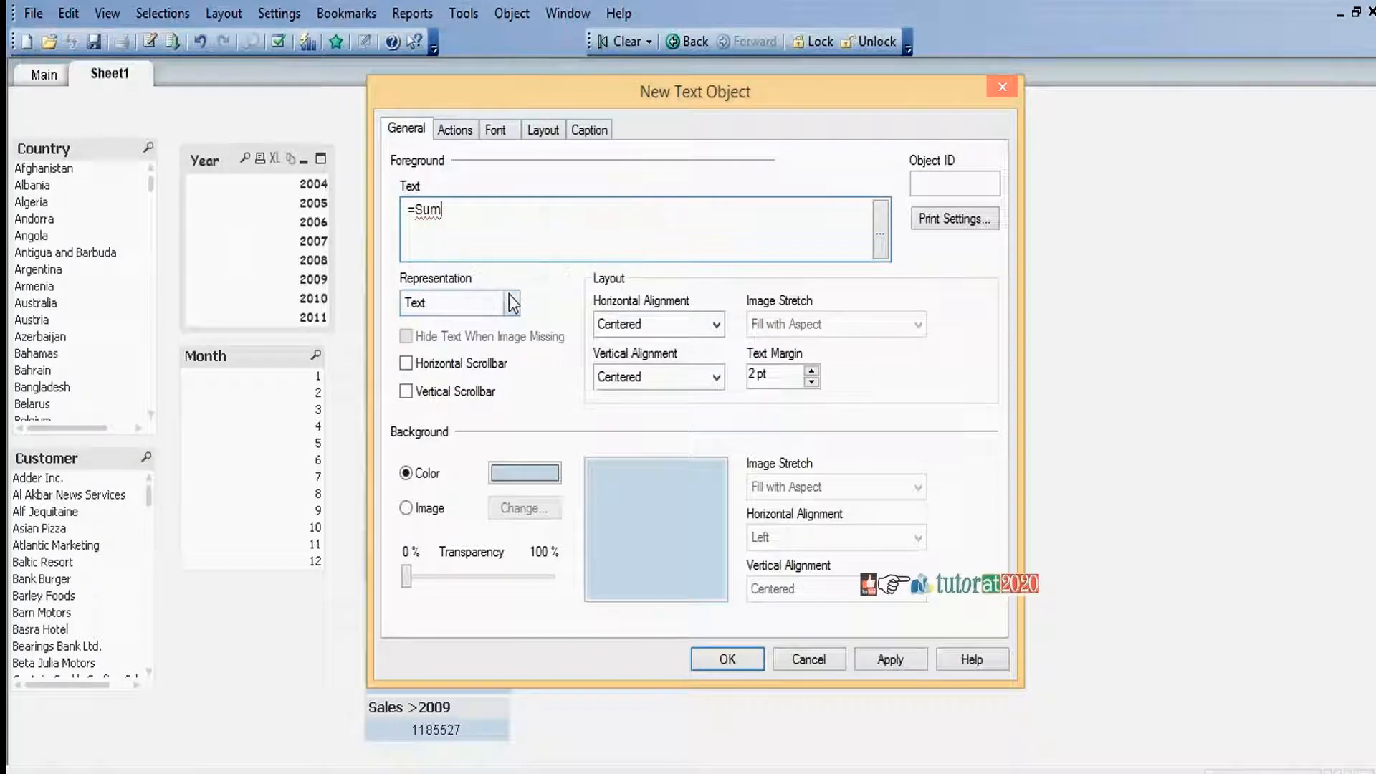
pyautogui.write('(Sa')
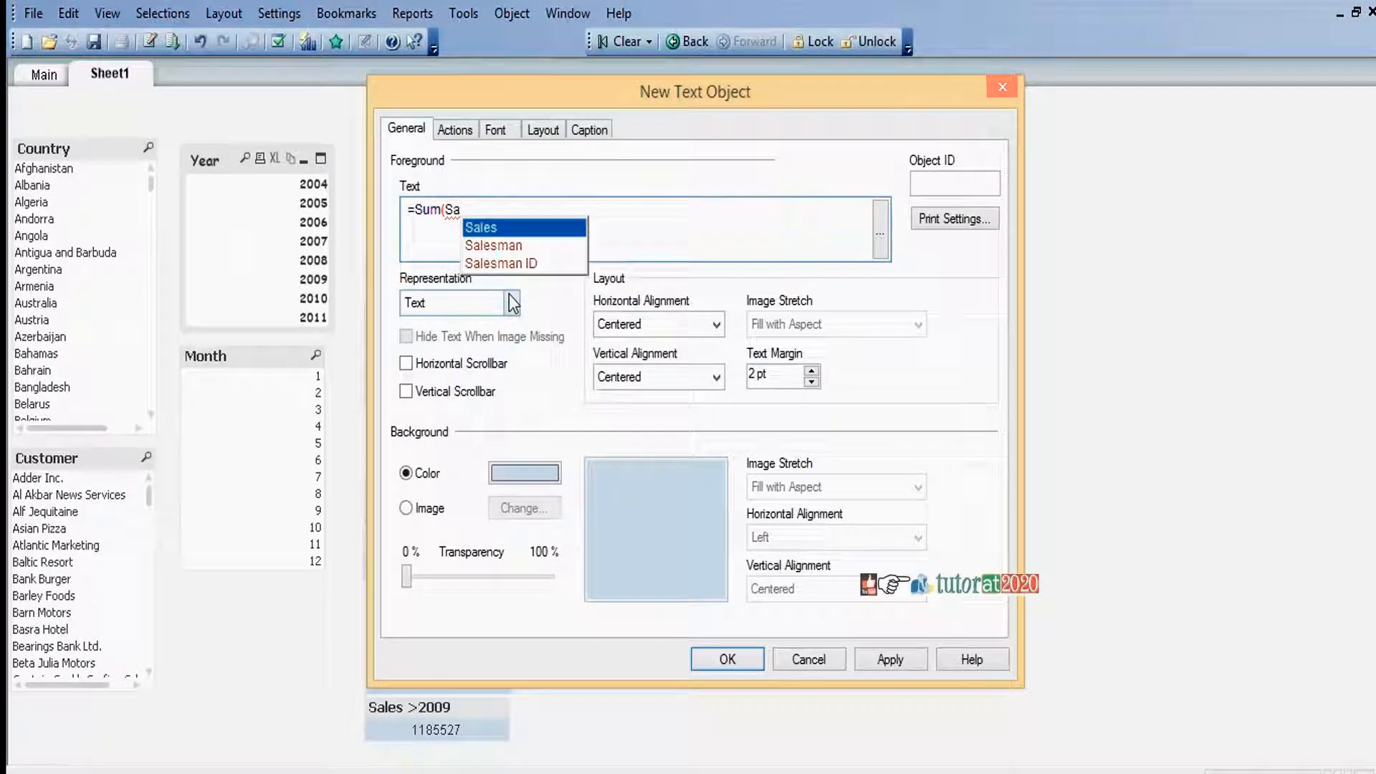
pyautogui.write('les)')
# Insert the empty set expression {$<>} before Sales in the new text object's Sum function
pyautogui.press('Left')
pyautogui.press('Left')
pyautogui.press('Left')
pyautogui.press('Left')
pyautogui.press('Left')
pyautogui.press('Left')
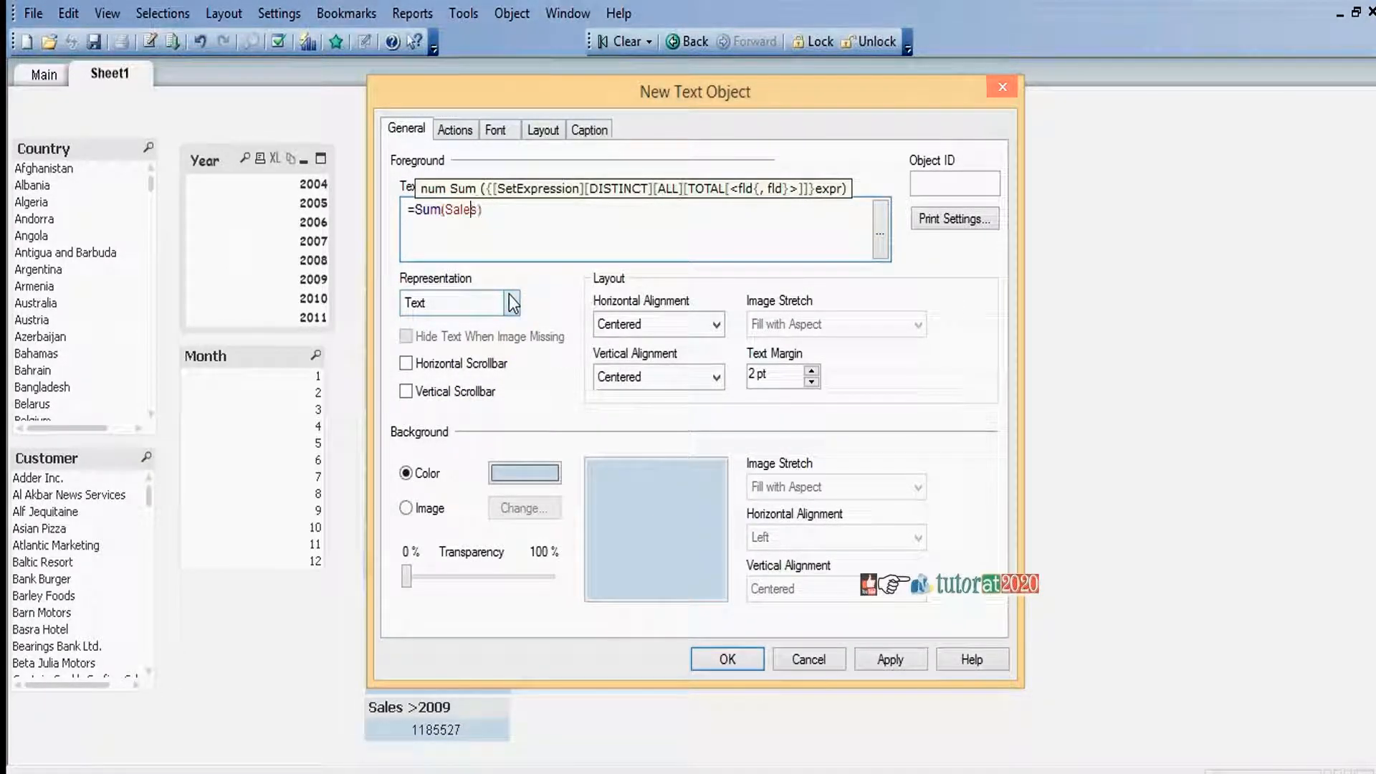
pyautogui.write('{$}')
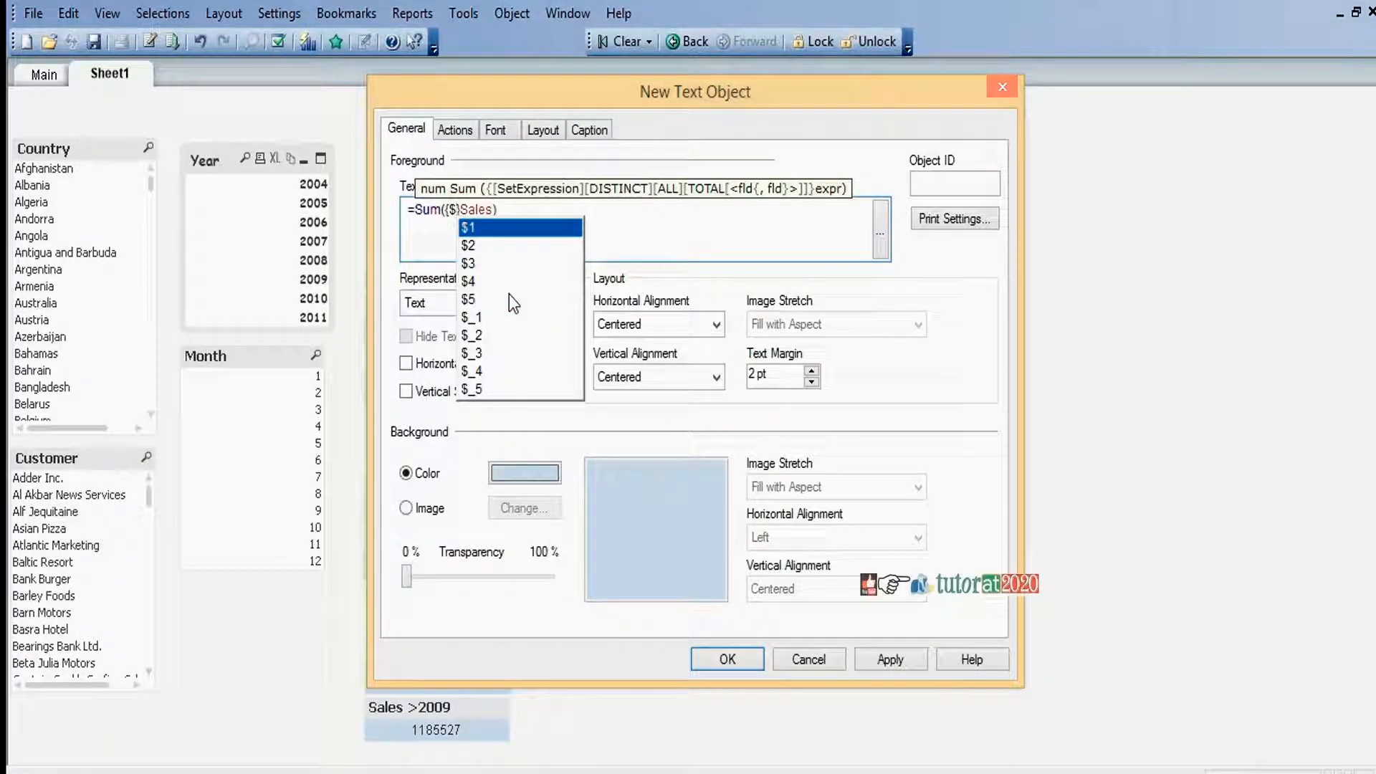
pyautogui.write('<>')
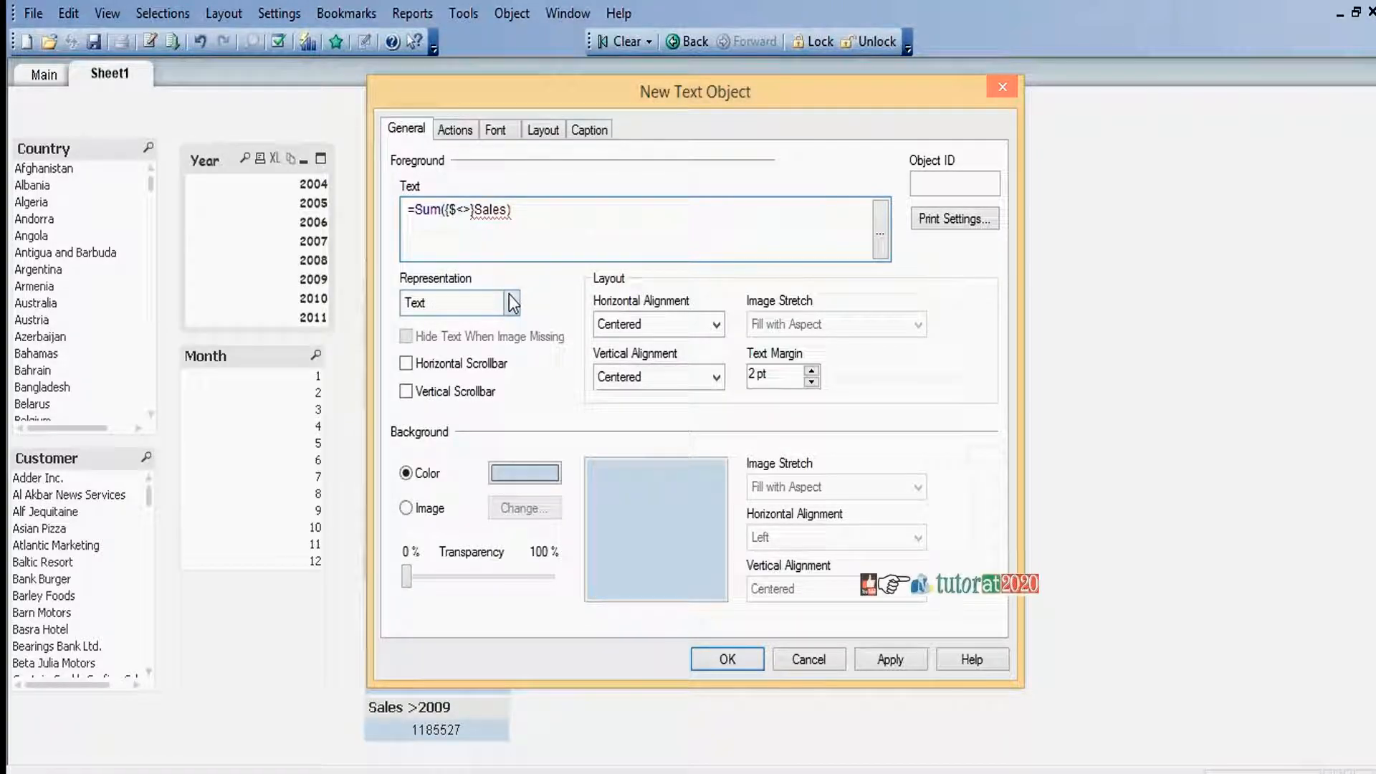
# Add a Country modifier with the wildcard value 'Ca*' inside the set expression
pyautogui.write('Cou')
pyautogui.press('Down')
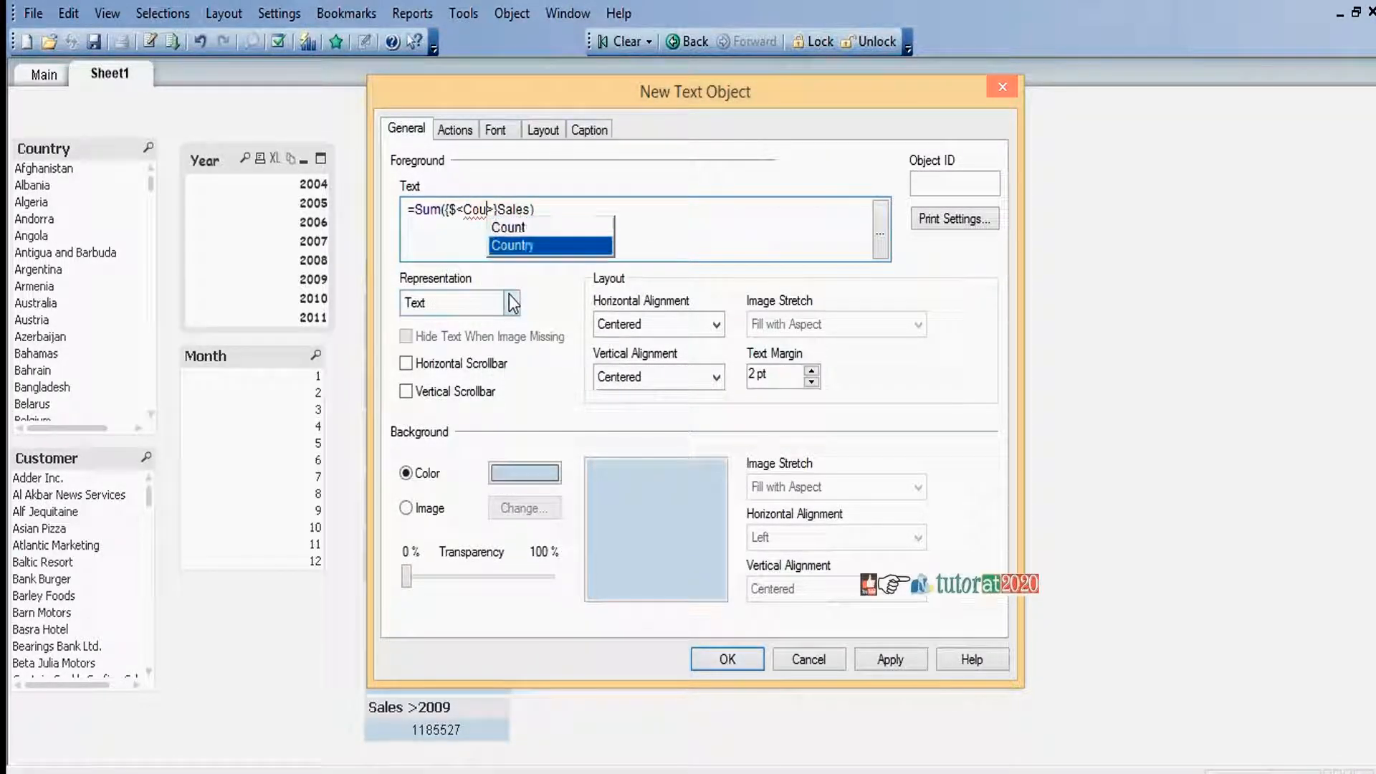
pyautogui.press('Return')
pyautogui.write('=')
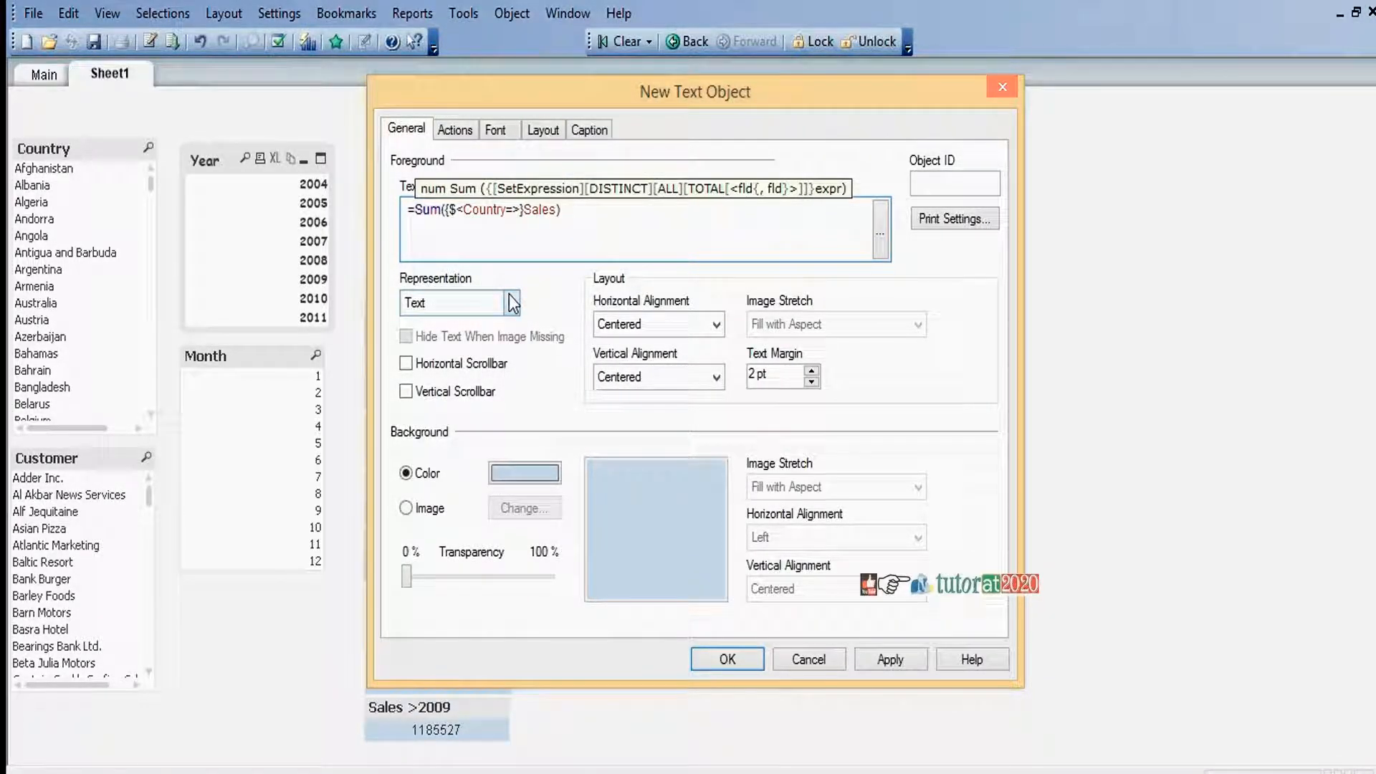
pyautogui.write('{"}')
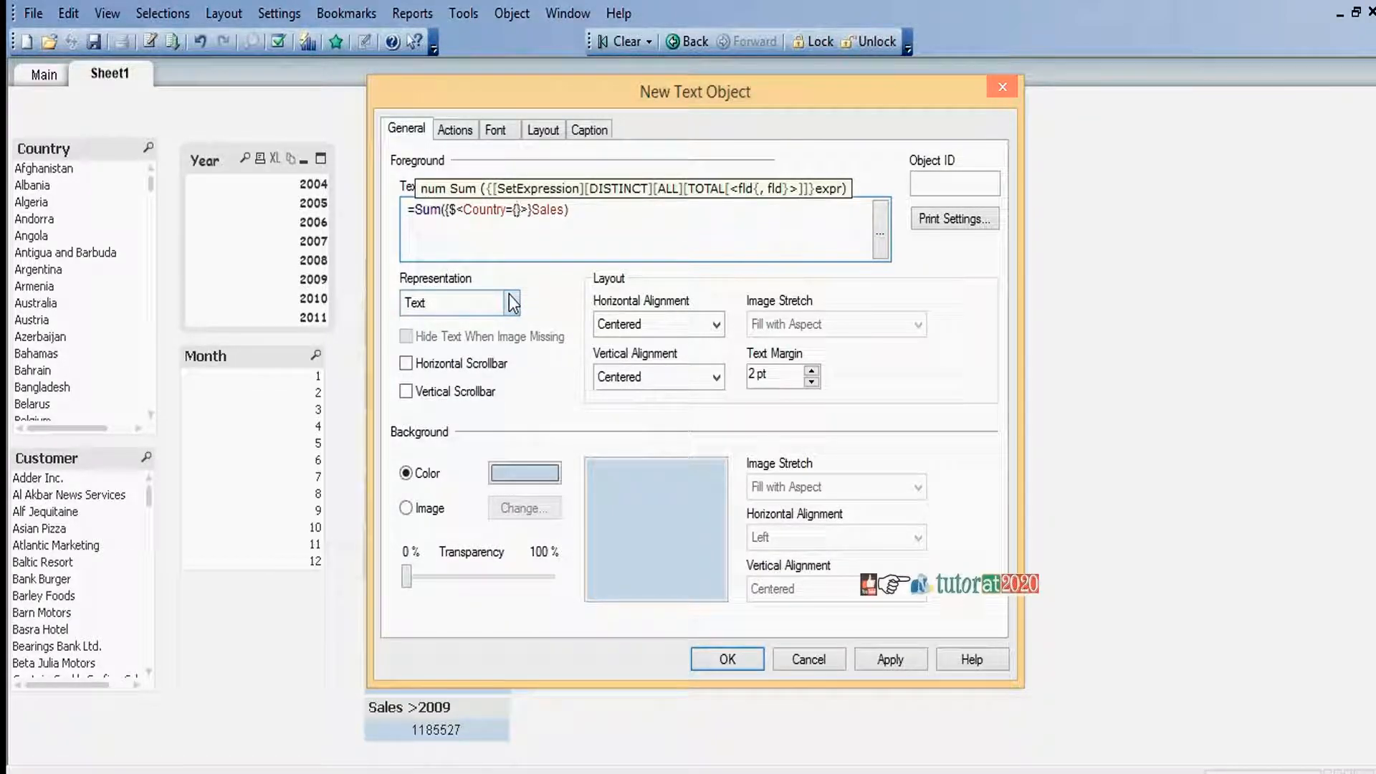
pyautogui.write('Ca*')
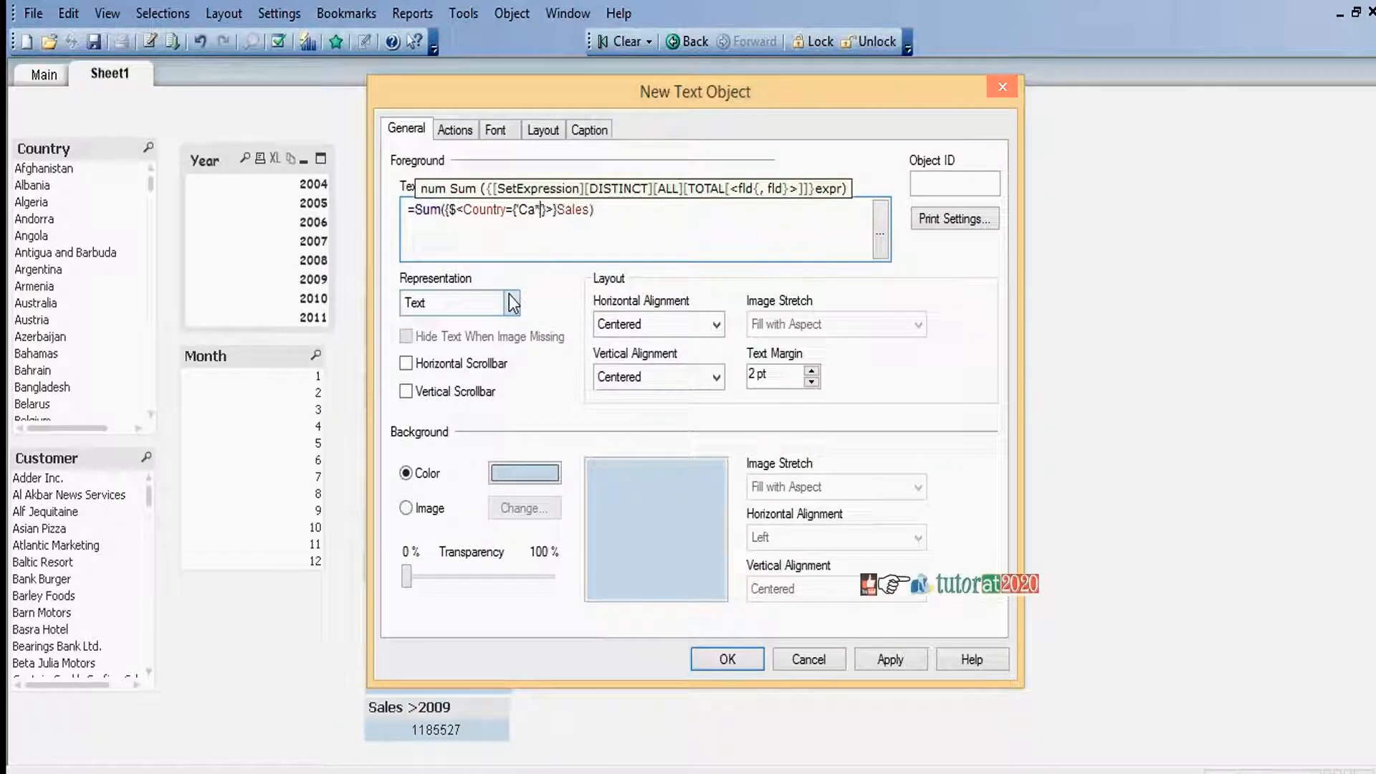
# Show a caption titled "Sales Ca*" on the new text object and confirm its properties
pyautogui.click(590, 130)
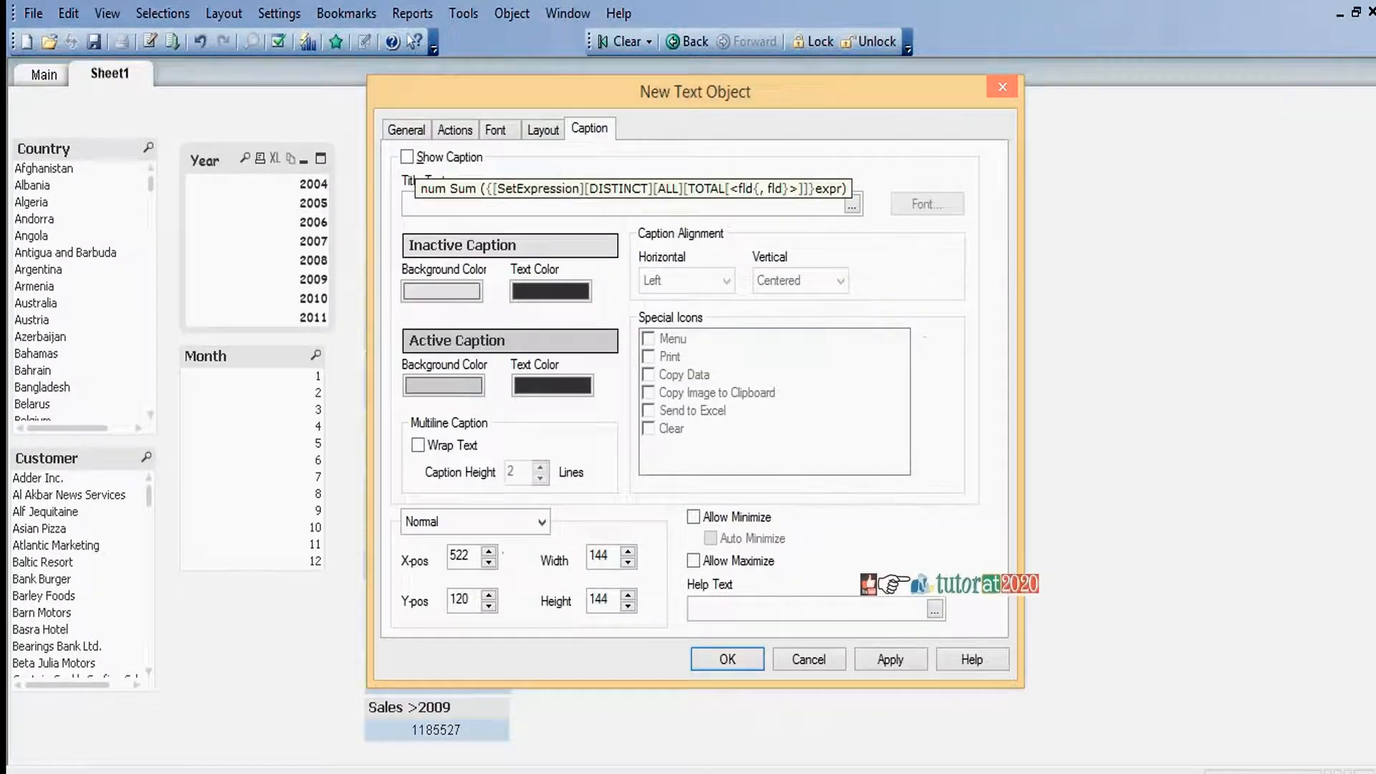
pyautogui.click(407, 158)
pyautogui.click(438, 208)
pyautogui.write('Sales')
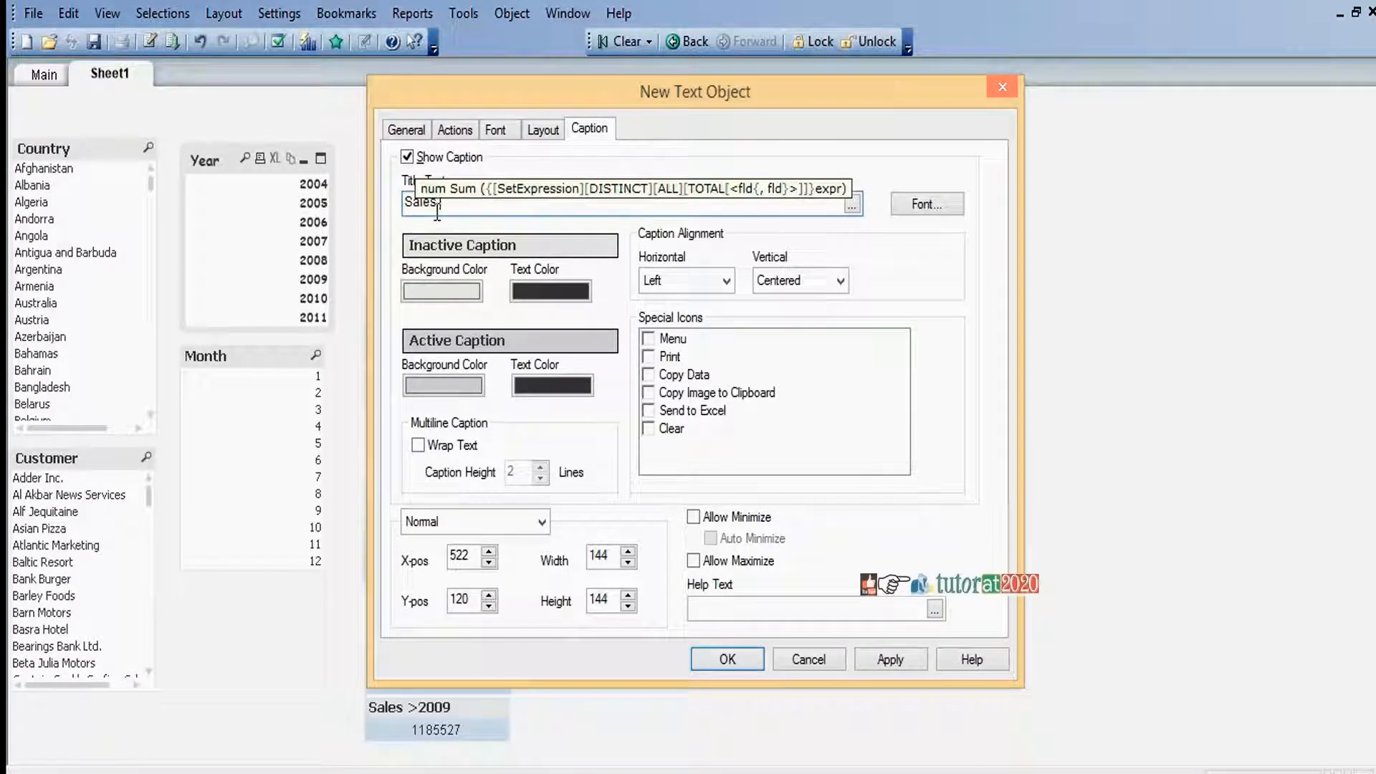
pyautogui.write(' Ca*')
pyautogui.click(890, 661)
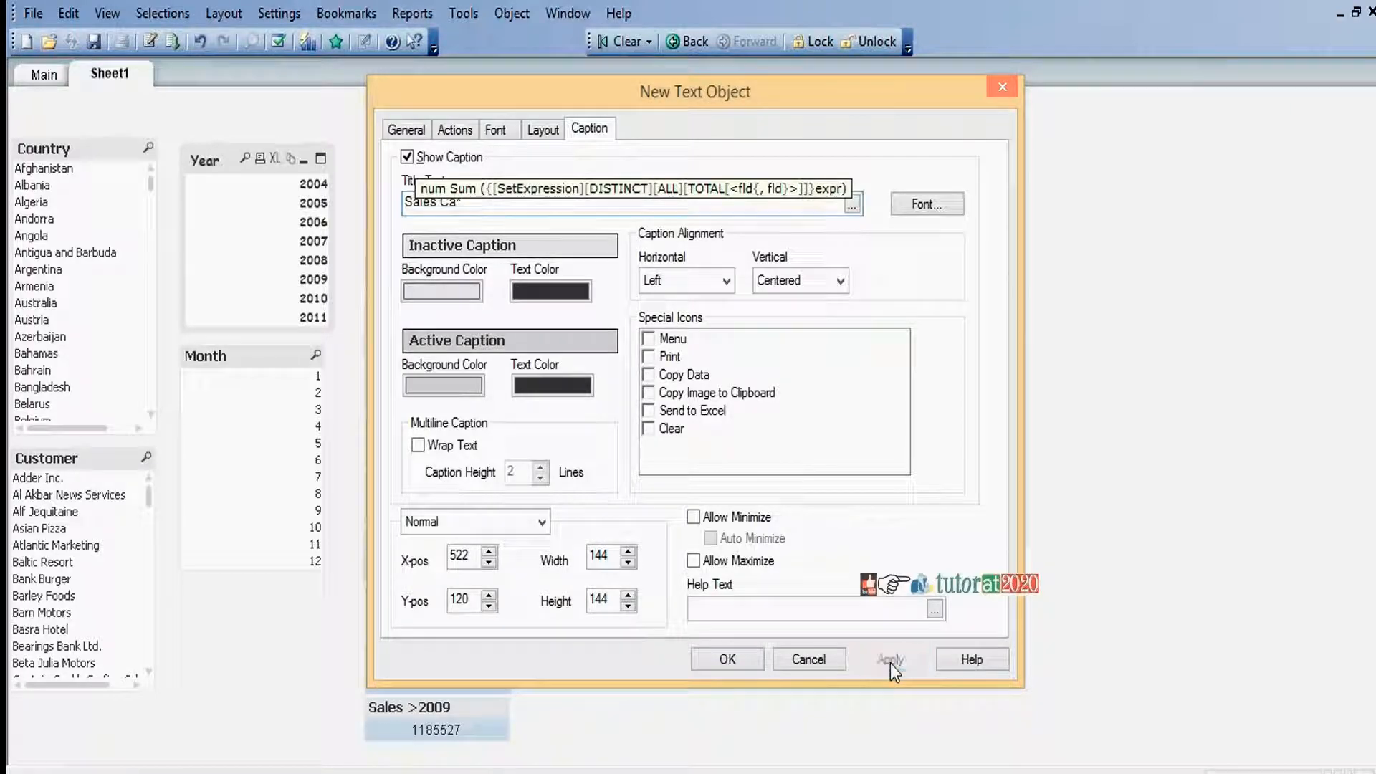
pyautogui.click(717, 660)
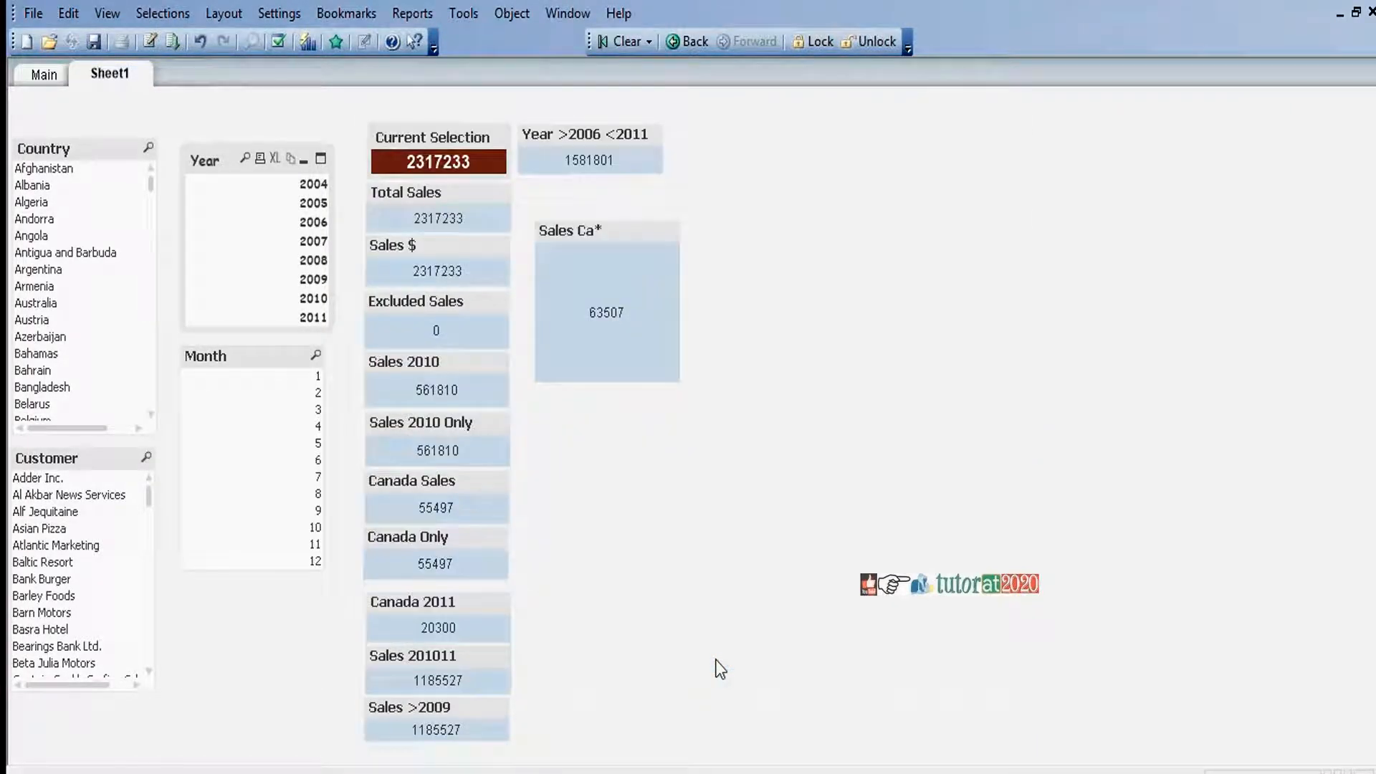
# Move the Sales Ca* text object directly below the Year >2006 <2011 box and shrink its height to match that box
pyautogui.click(627, 232)
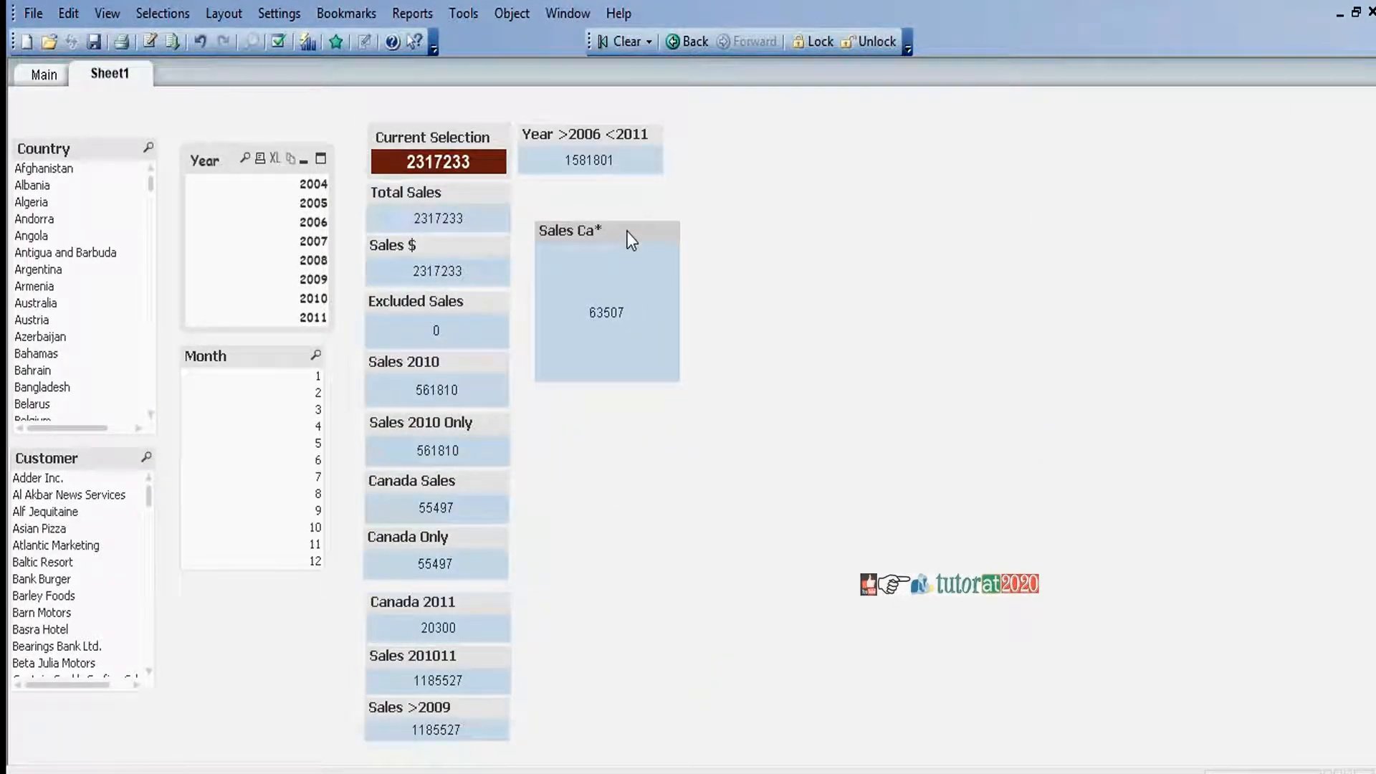
pyautogui.moveTo(627, 231); pyautogui.dragTo(609, 189)
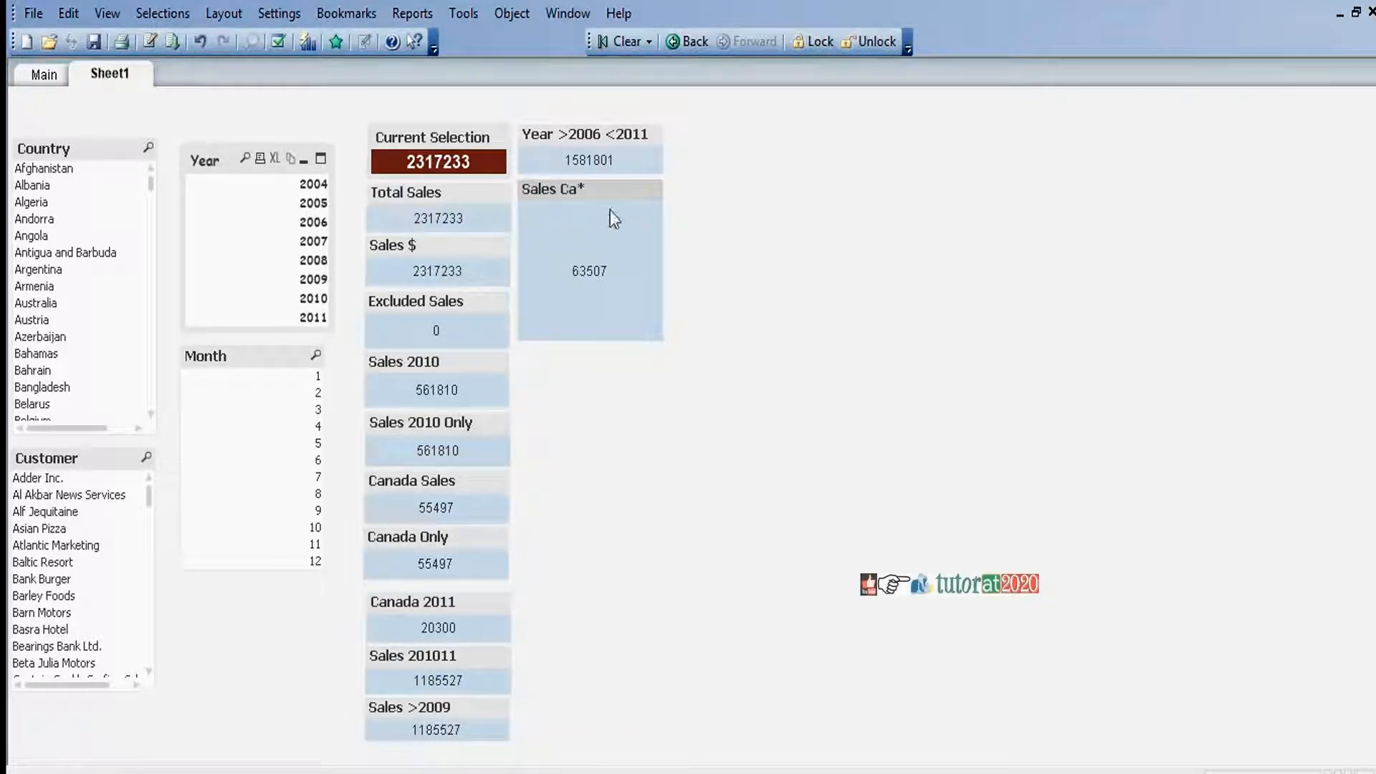
pyautogui.moveTo(609, 337); pyautogui.dragTo(611, 229)
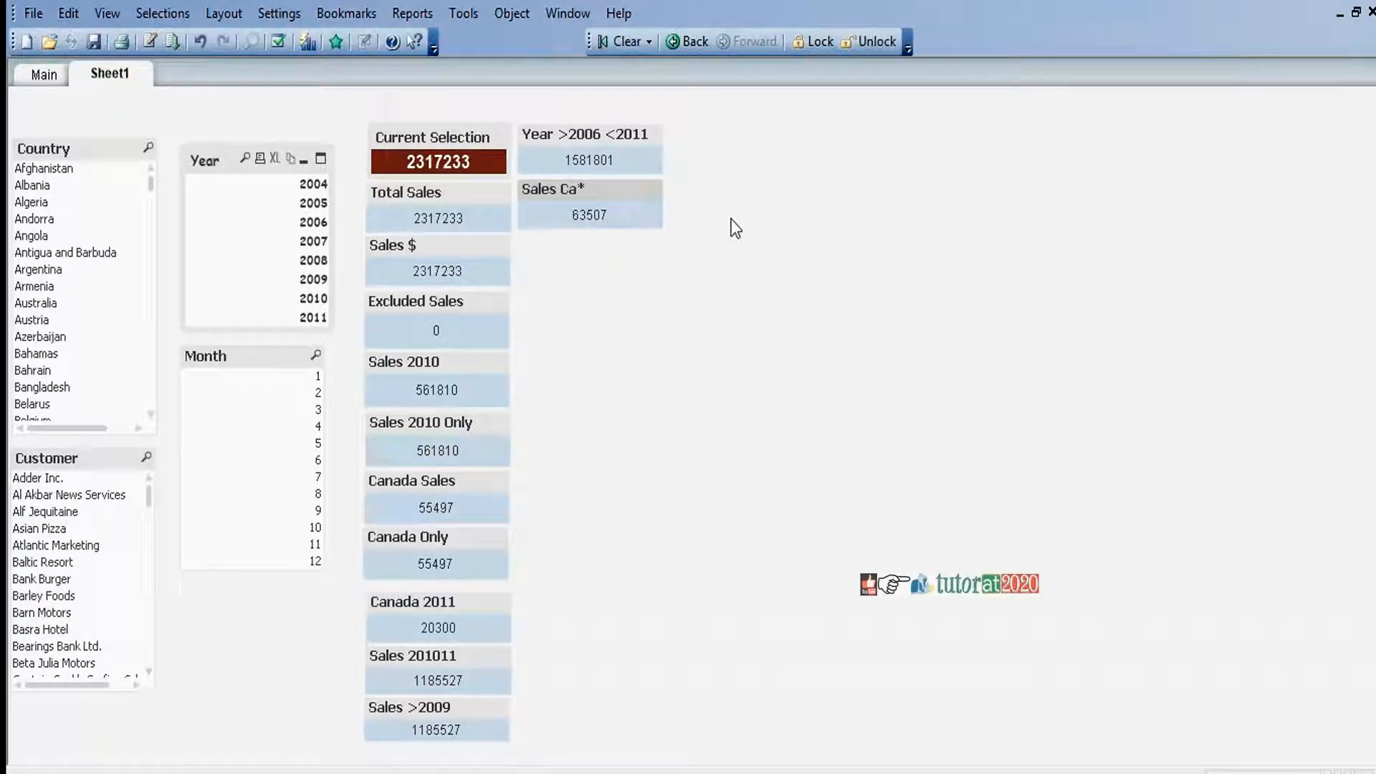
pyautogui.click(79, 104)
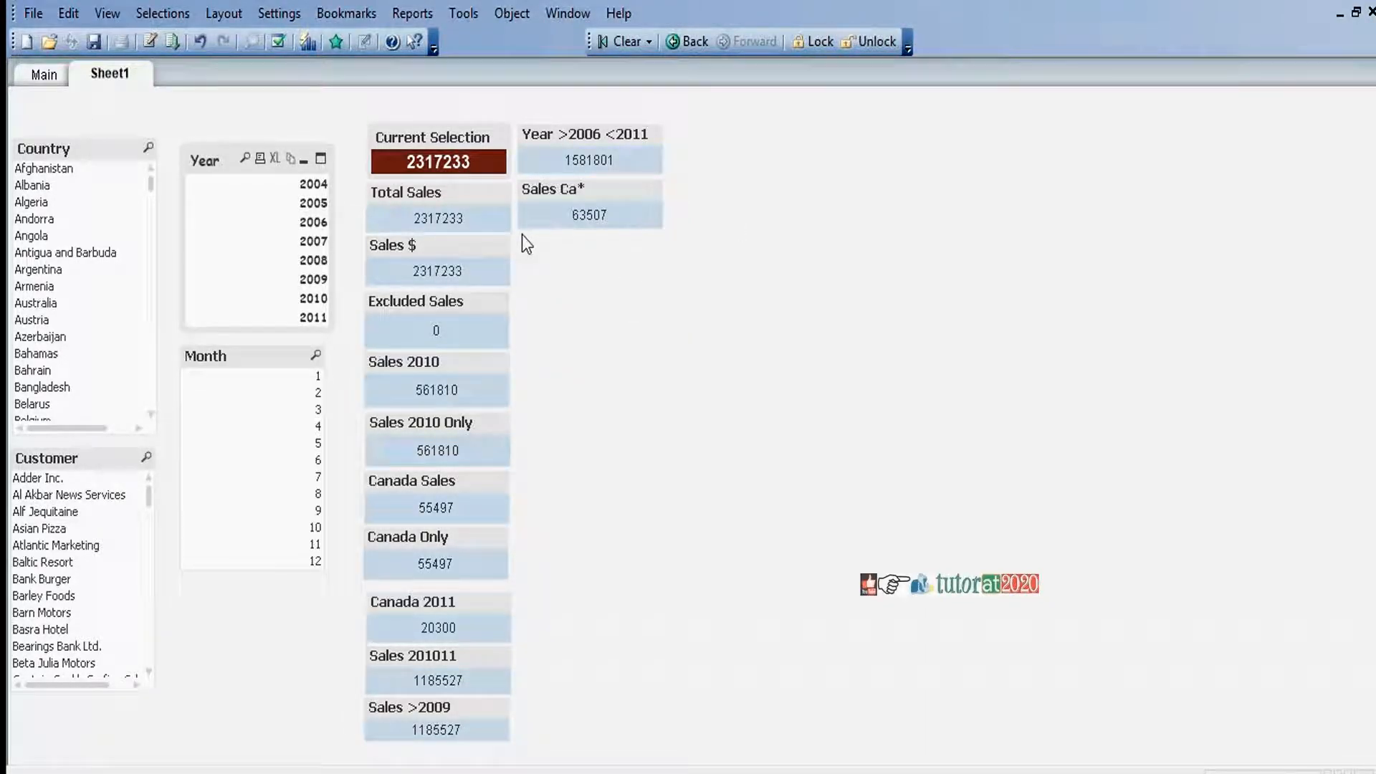
# Search the Country list box for "ca" and select the matching countries from Cambodia to Cape Verde
pyautogui.click(89, 152)
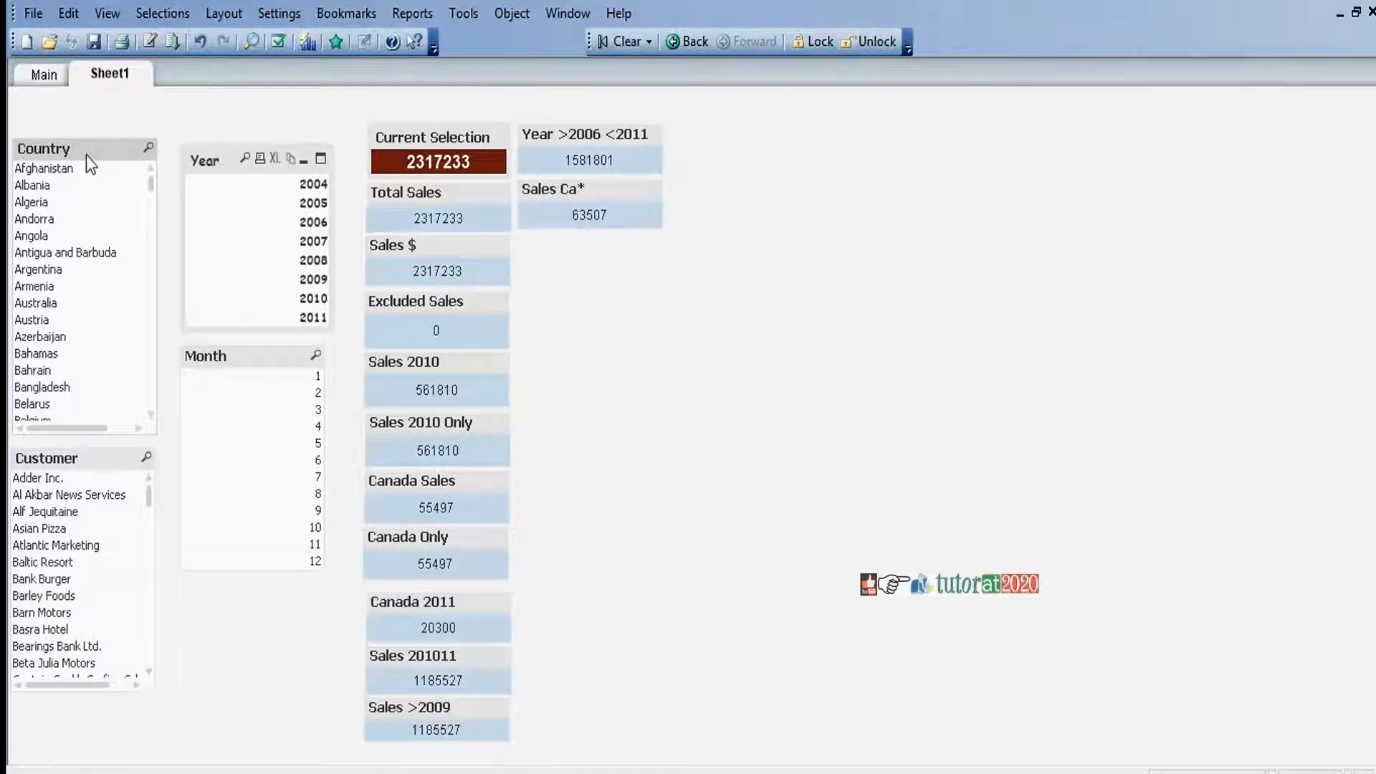
pyautogui.write('ca')
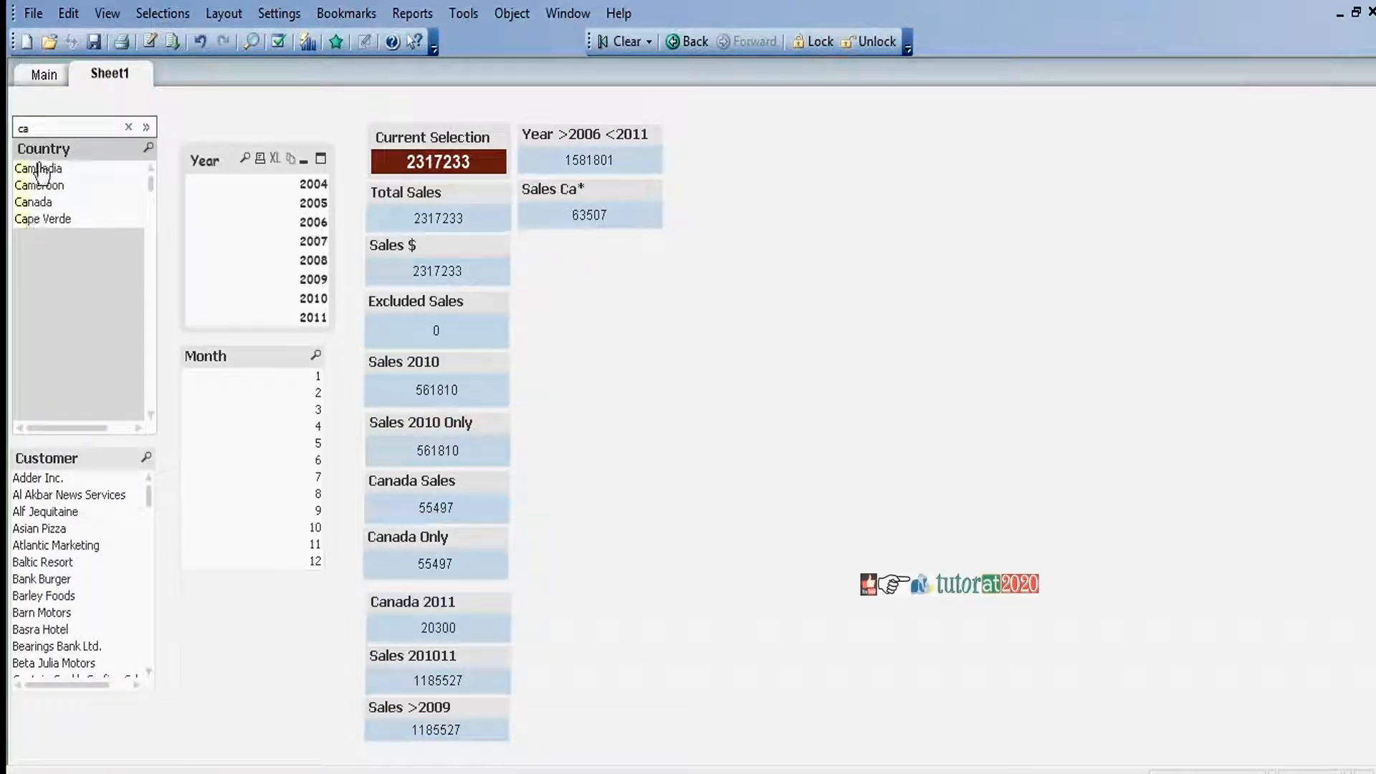
pyautogui.moveTo(38, 170); pyautogui.dragTo(43, 219)
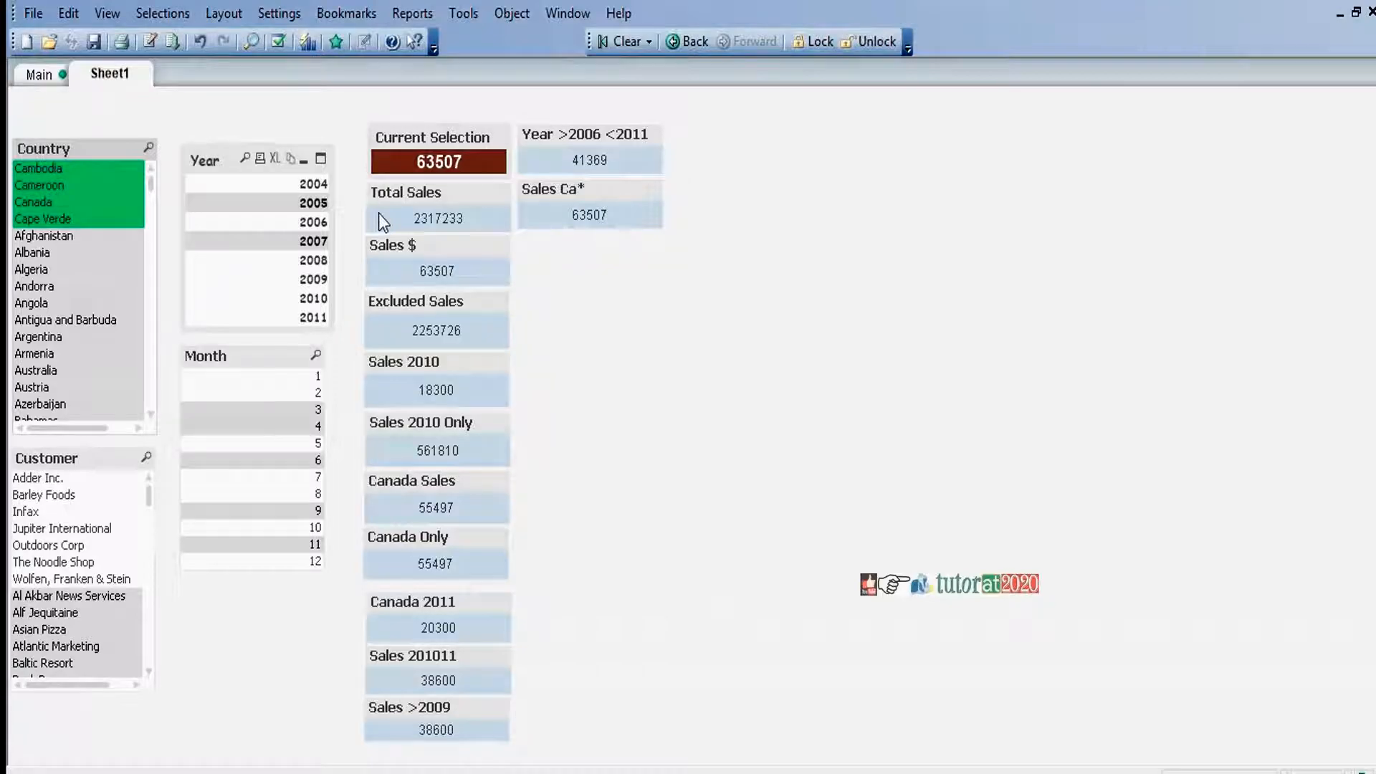
# Check the Sales Ca* value with other countries selected, such as Antigua and Barbuda and Algeria, and clear all selections
pyautogui.click(21, 220)
pyautogui.click(23, 269)
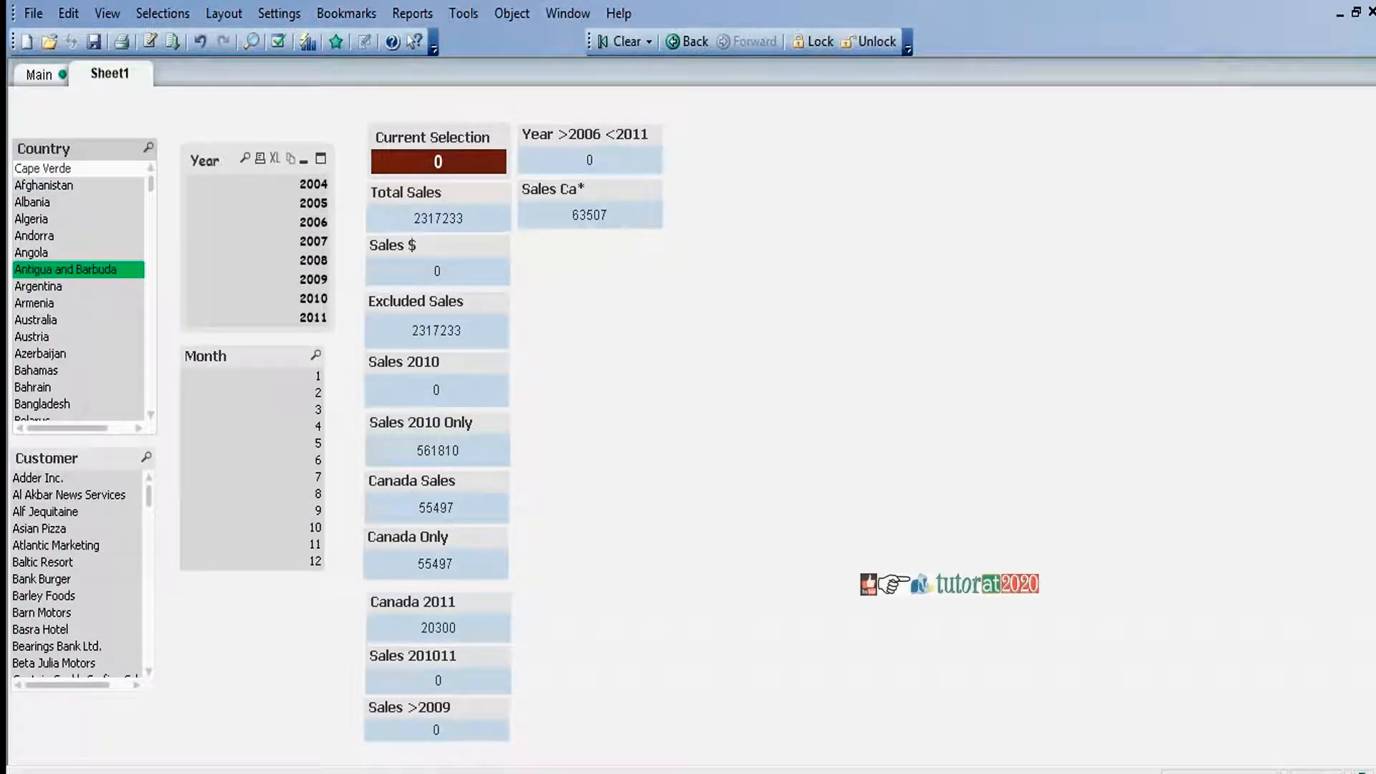
pyautogui.click(23, 219)
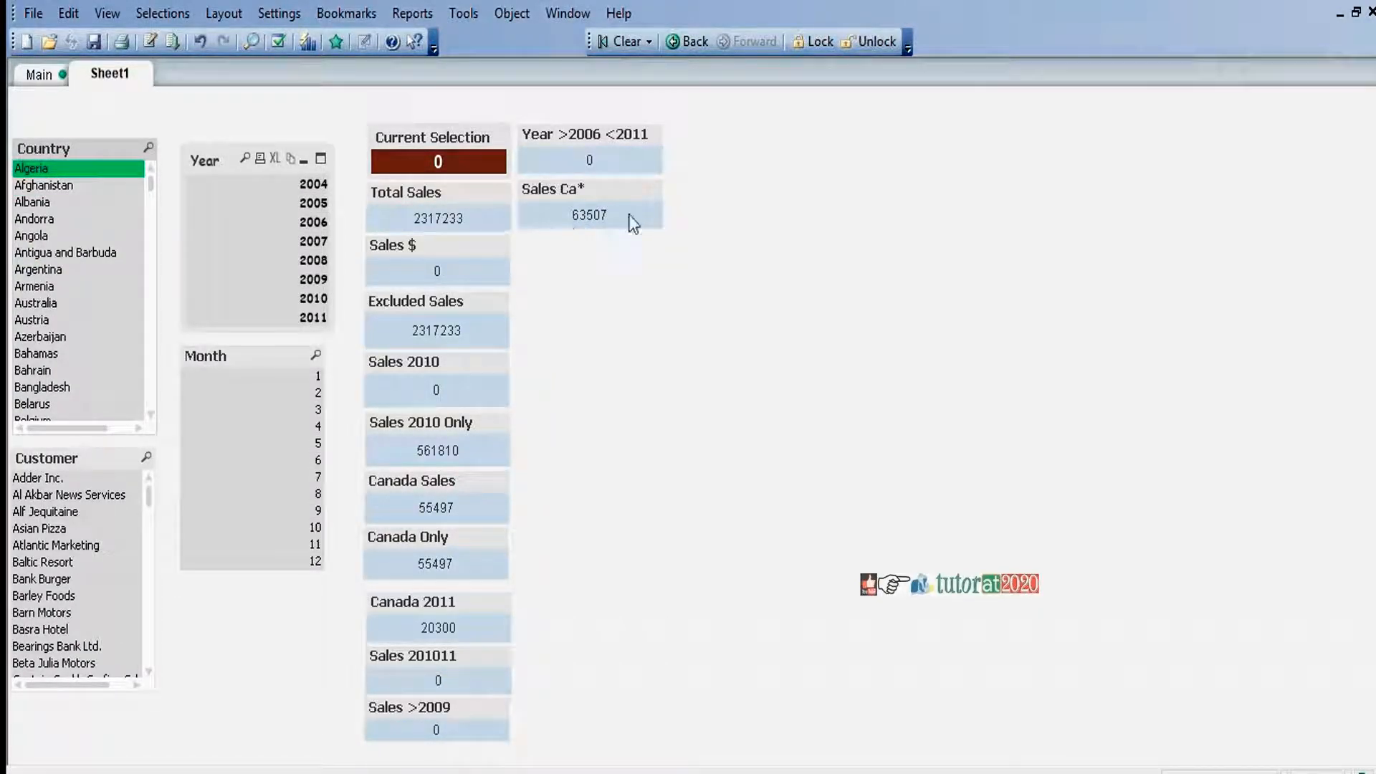
pyautogui.click(618, 43)
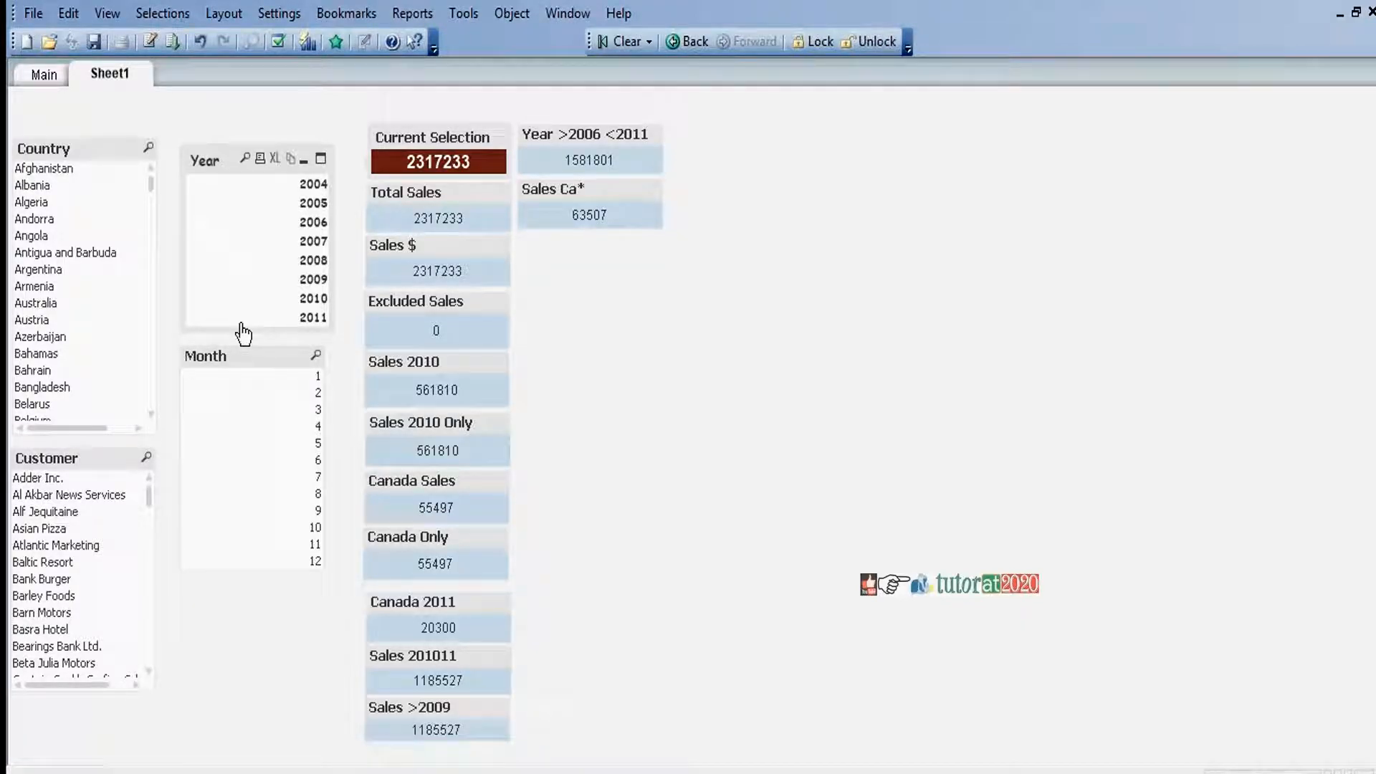
# Narrow the selections to the country Armenia and the year 2007
pyautogui.moveTo(65, 236); pyautogui.dragTo(66, 286)
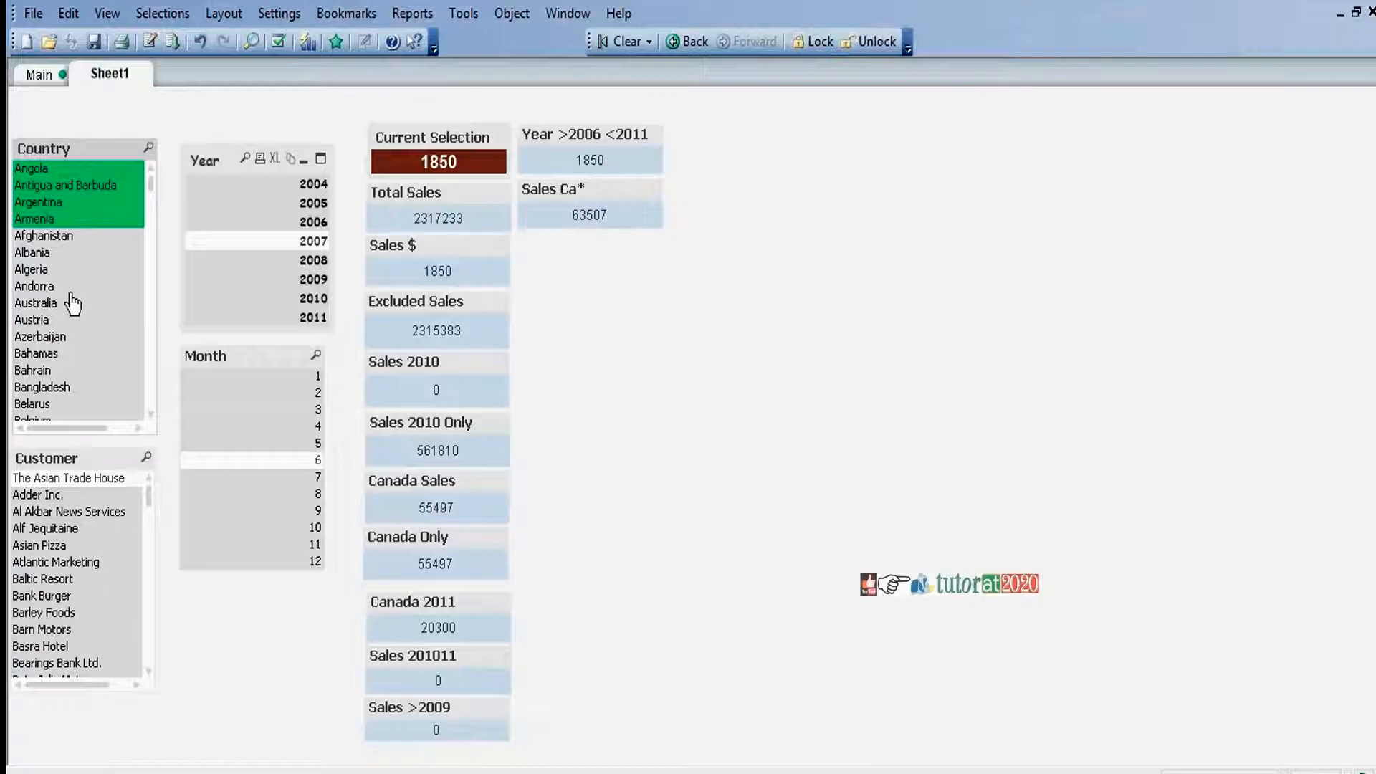
pyautogui.click(284, 254)
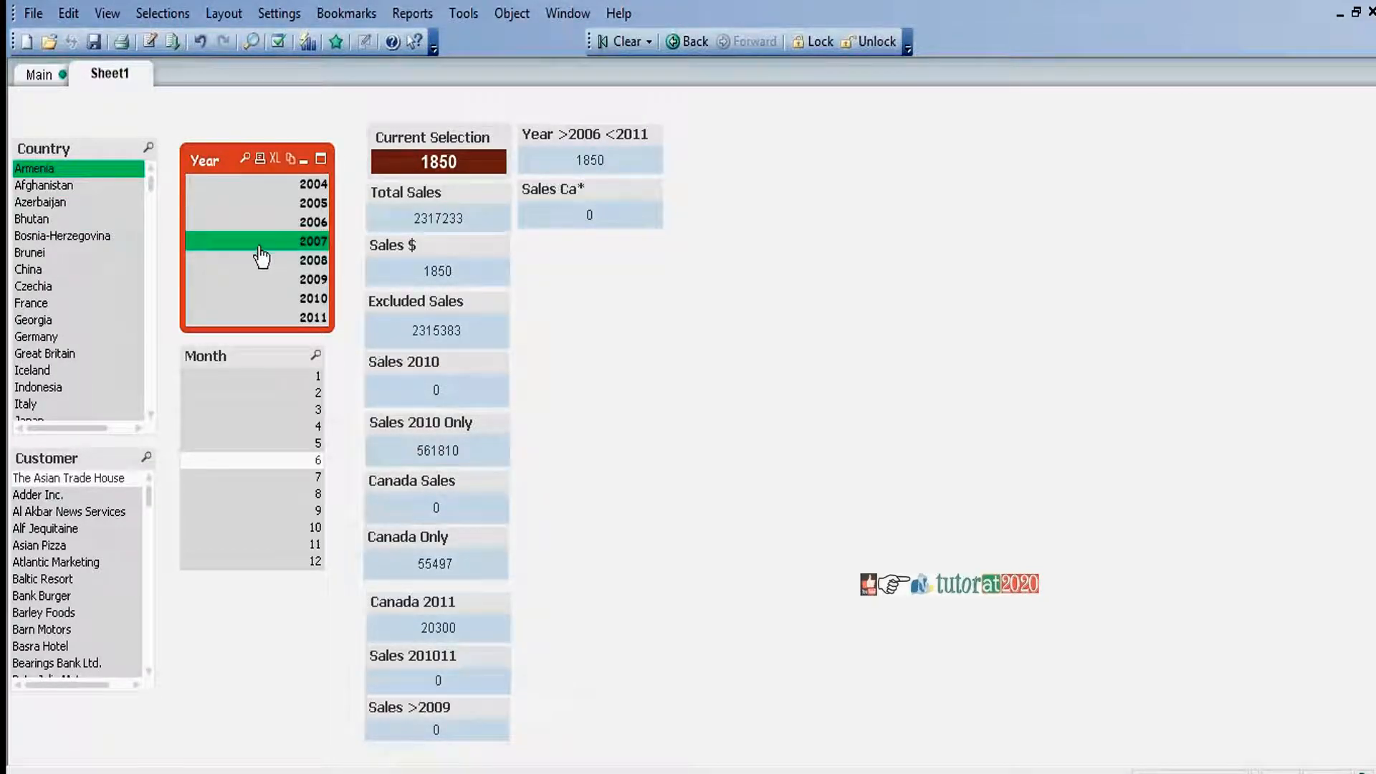
pyautogui.click(150, 183)
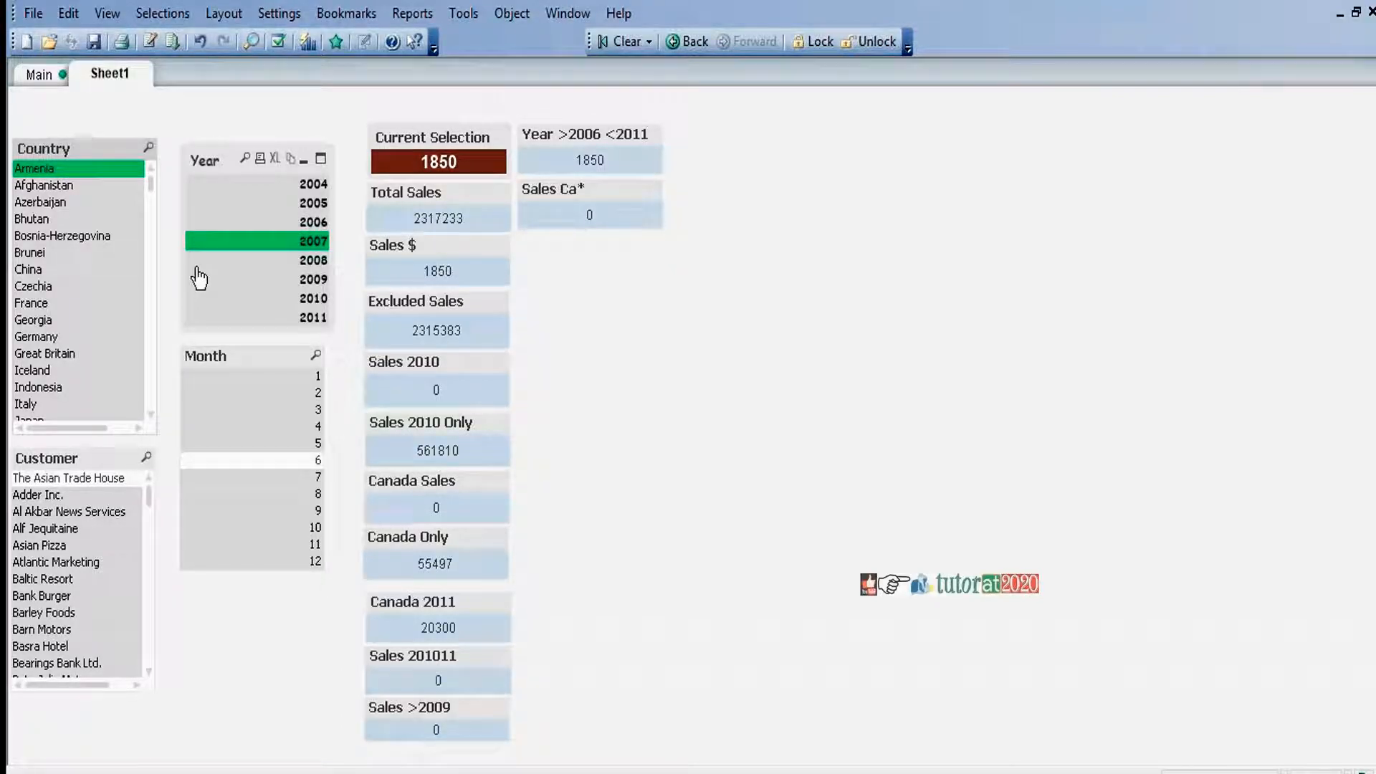
# Save the current selections as a document bookmark named armenia2007
pyautogui.click(353, 21)
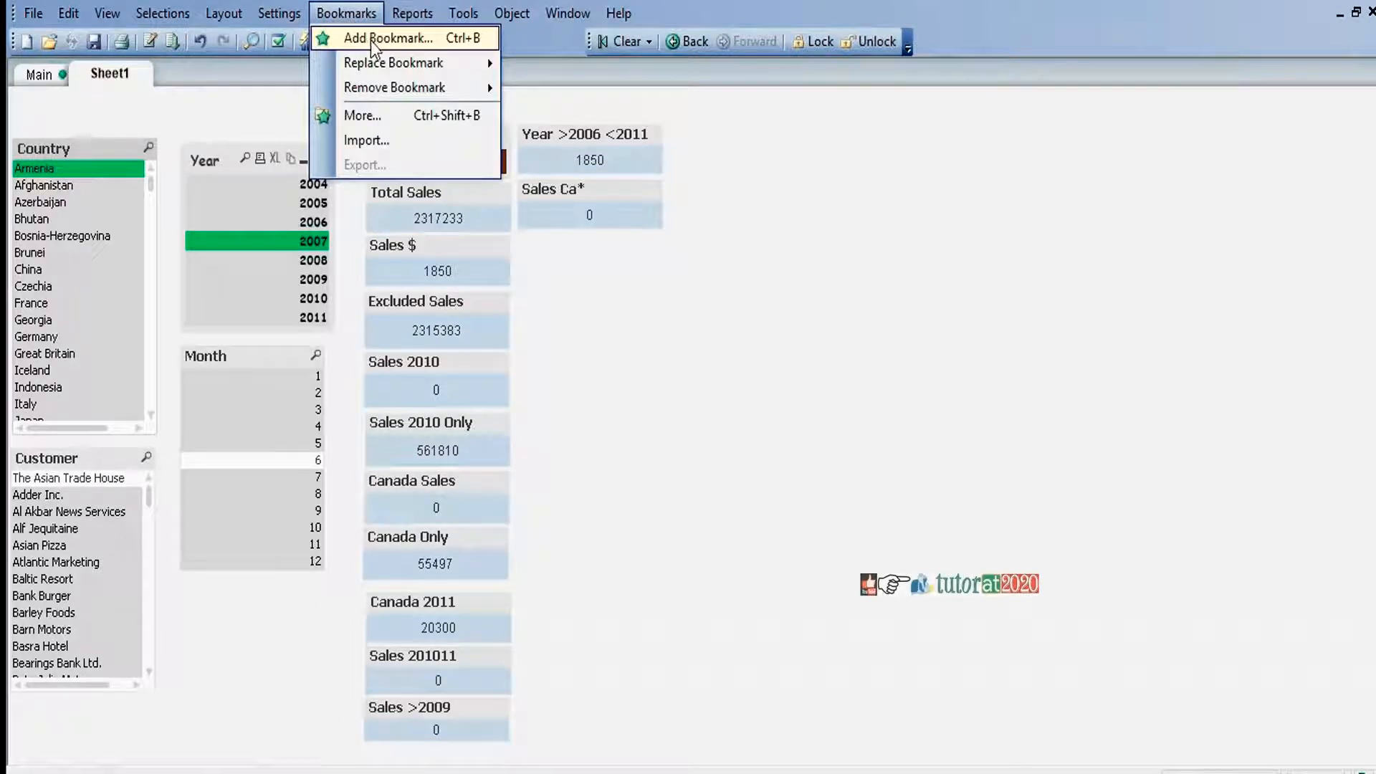
pyautogui.click(372, 36)
pyautogui.write('armenia')
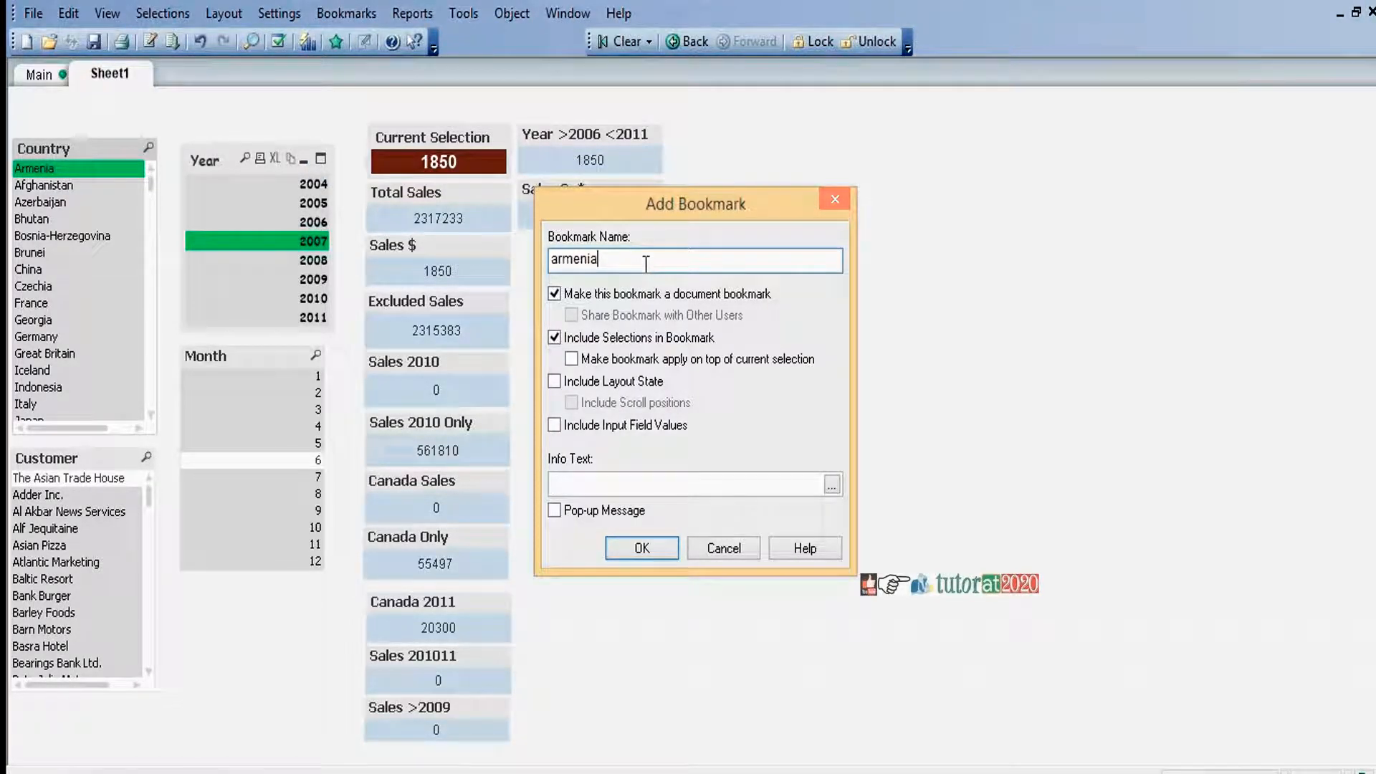
pyautogui.write('2007')
pyautogui.click(643, 546)
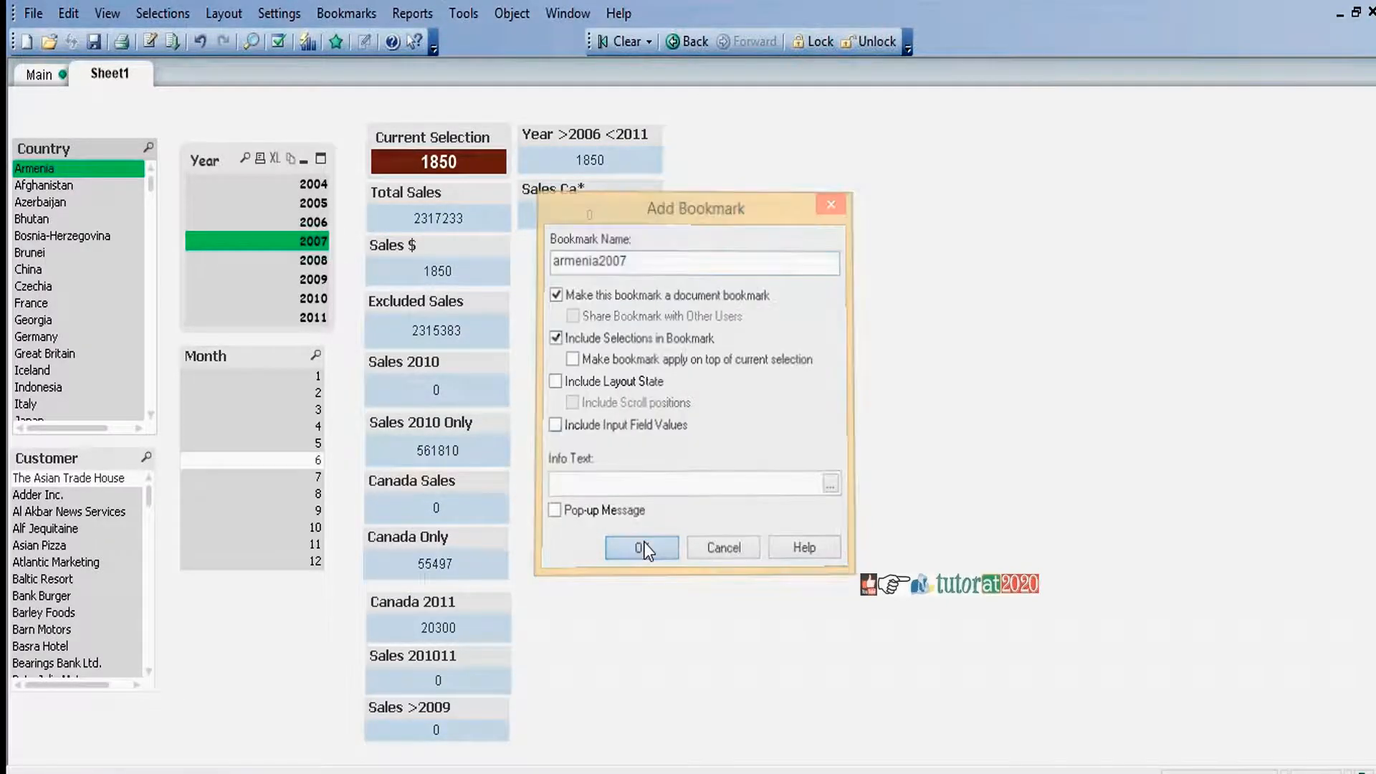
# Try other Year and Country selections, such as 2006, Belgium and Canada in 2008, and France in 2008
pyautogui.click(301, 223)
pyautogui.click(63, 236)
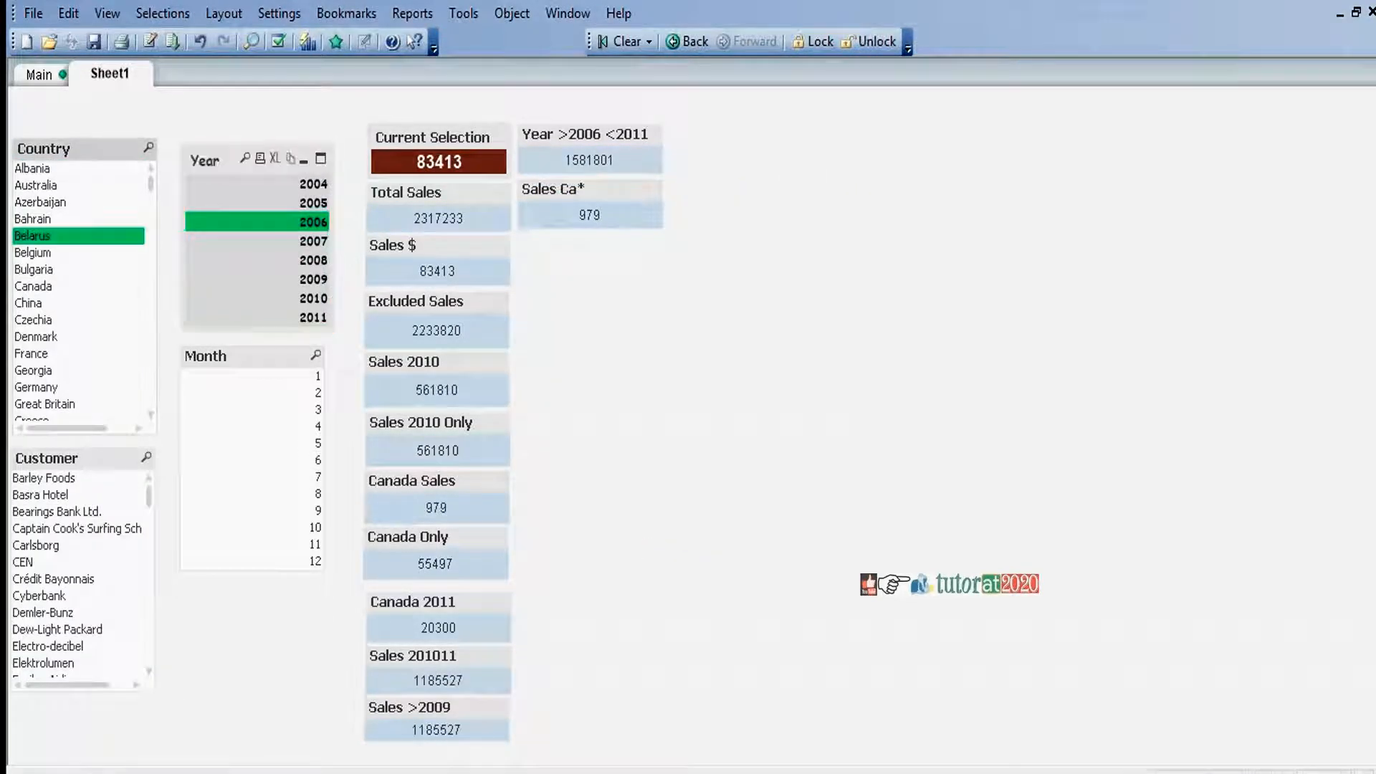
pyautogui.moveTo(66, 291); pyautogui.dragTo(64, 253)
pyautogui.click(214, 262)
pyautogui.click(223, 358)
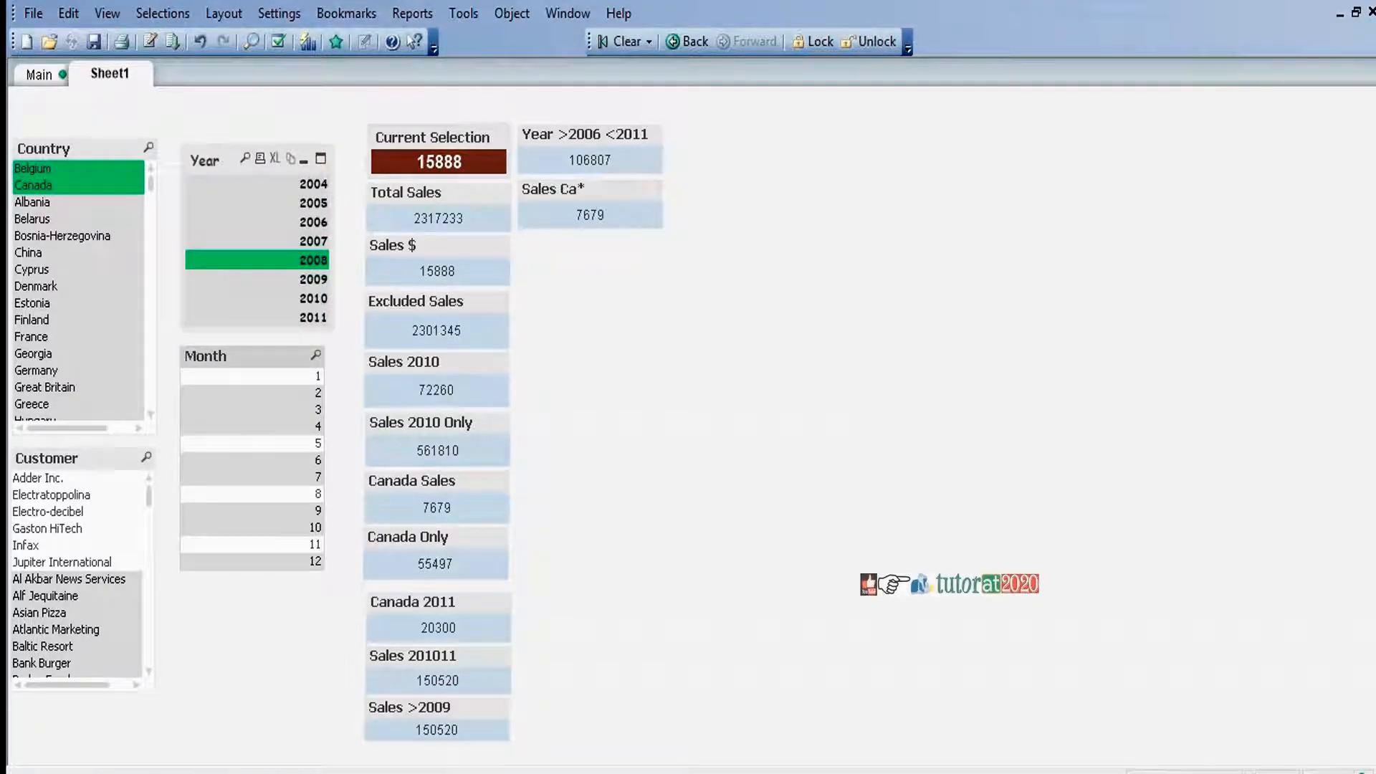
pyautogui.click(70, 291)
pyautogui.click(72, 337)
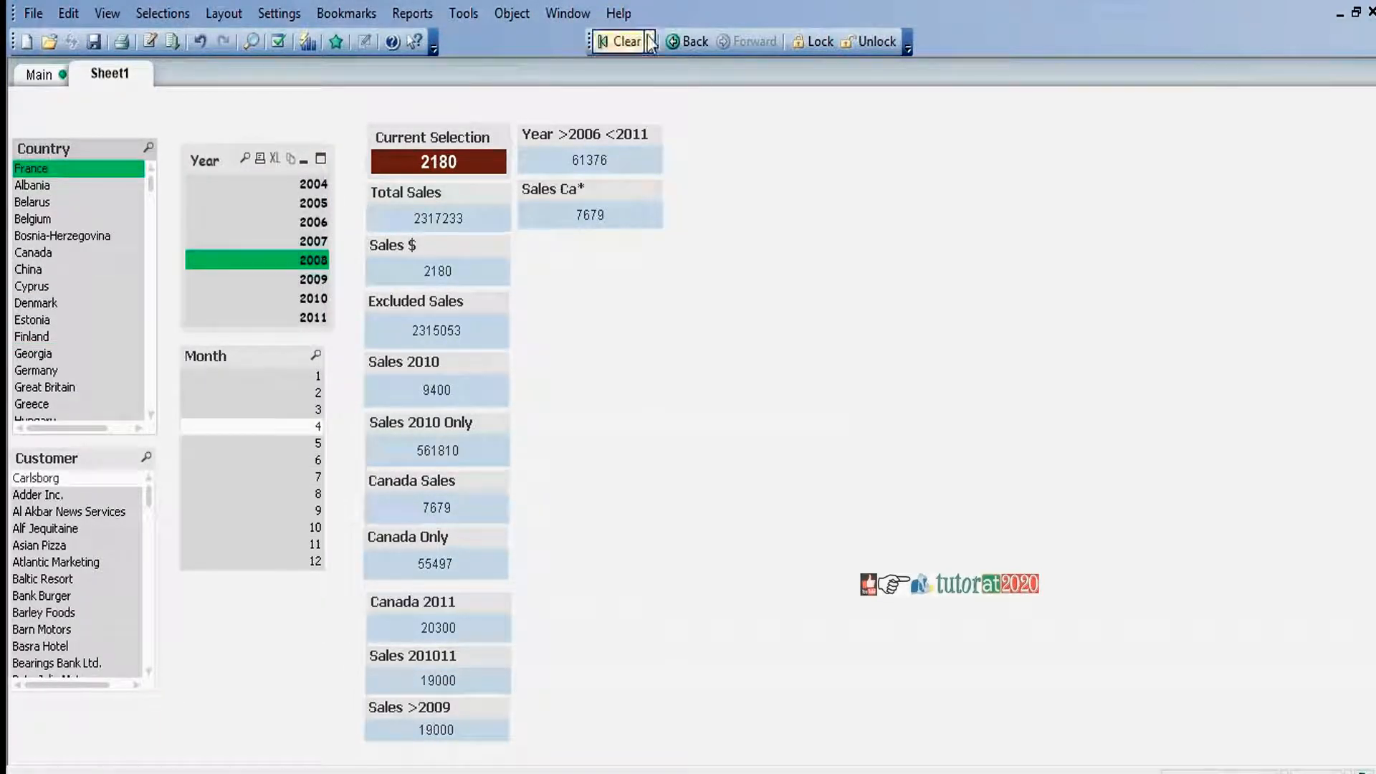
# Clear the selections and add a text object below the Sales Ca* box with the expression =Sum(Sales)
pyautogui.click(621, 41)
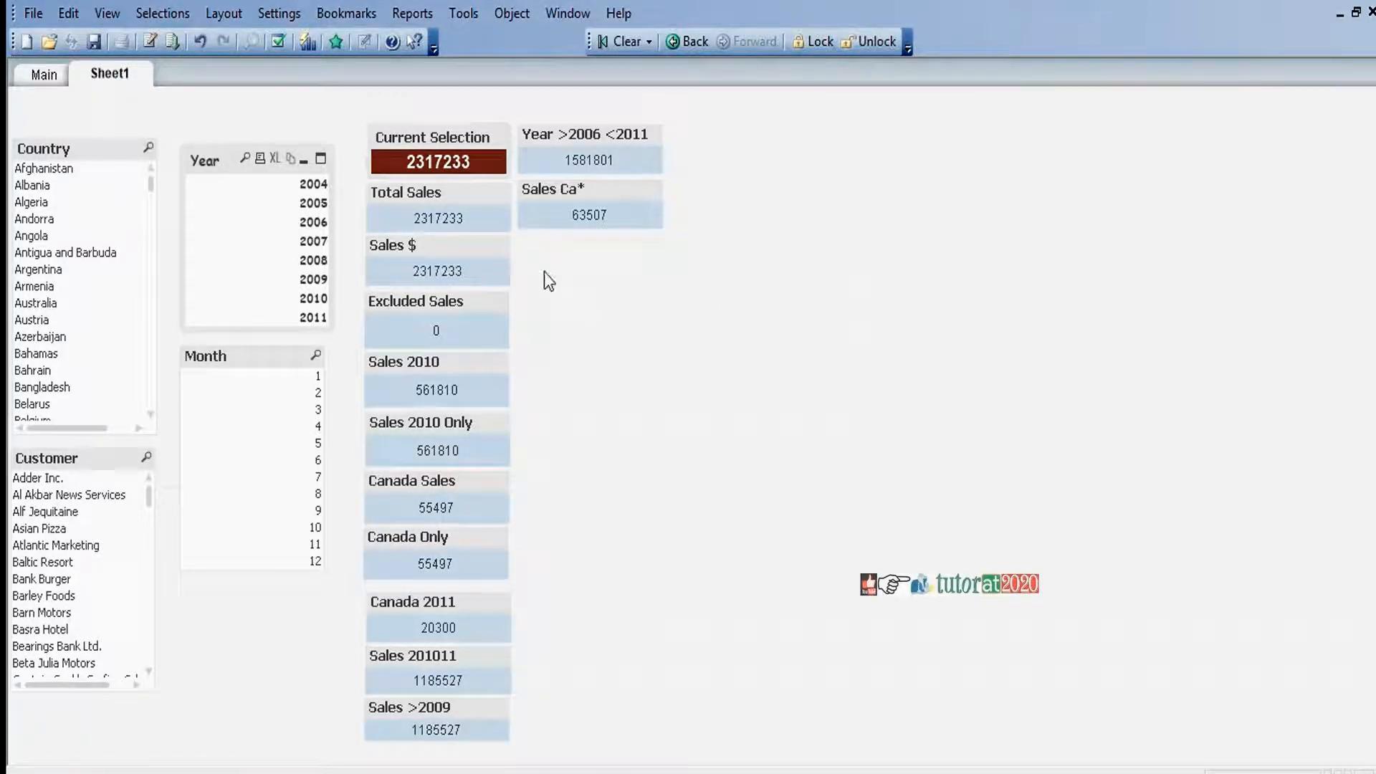
pyautogui.rightClick(527, 251)
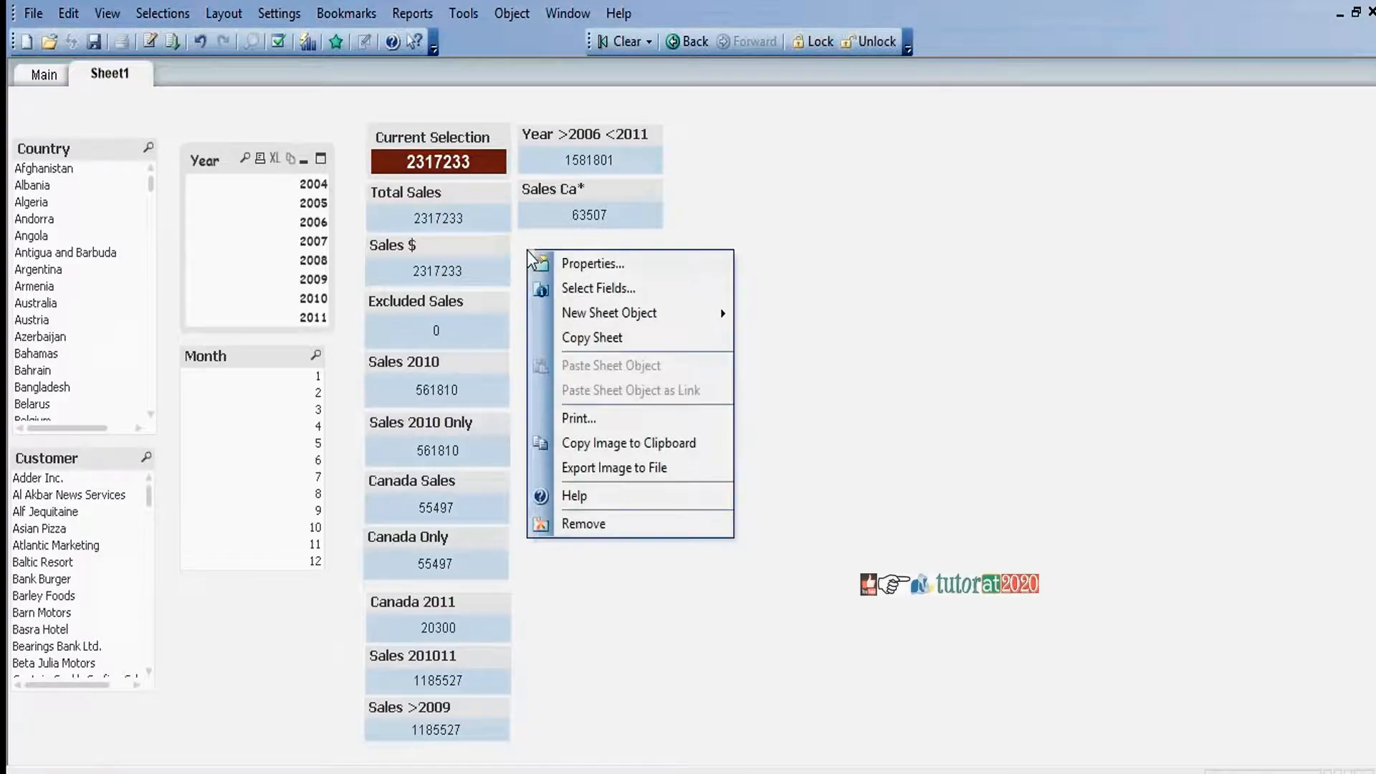
pyautogui.moveTo(674, 323)
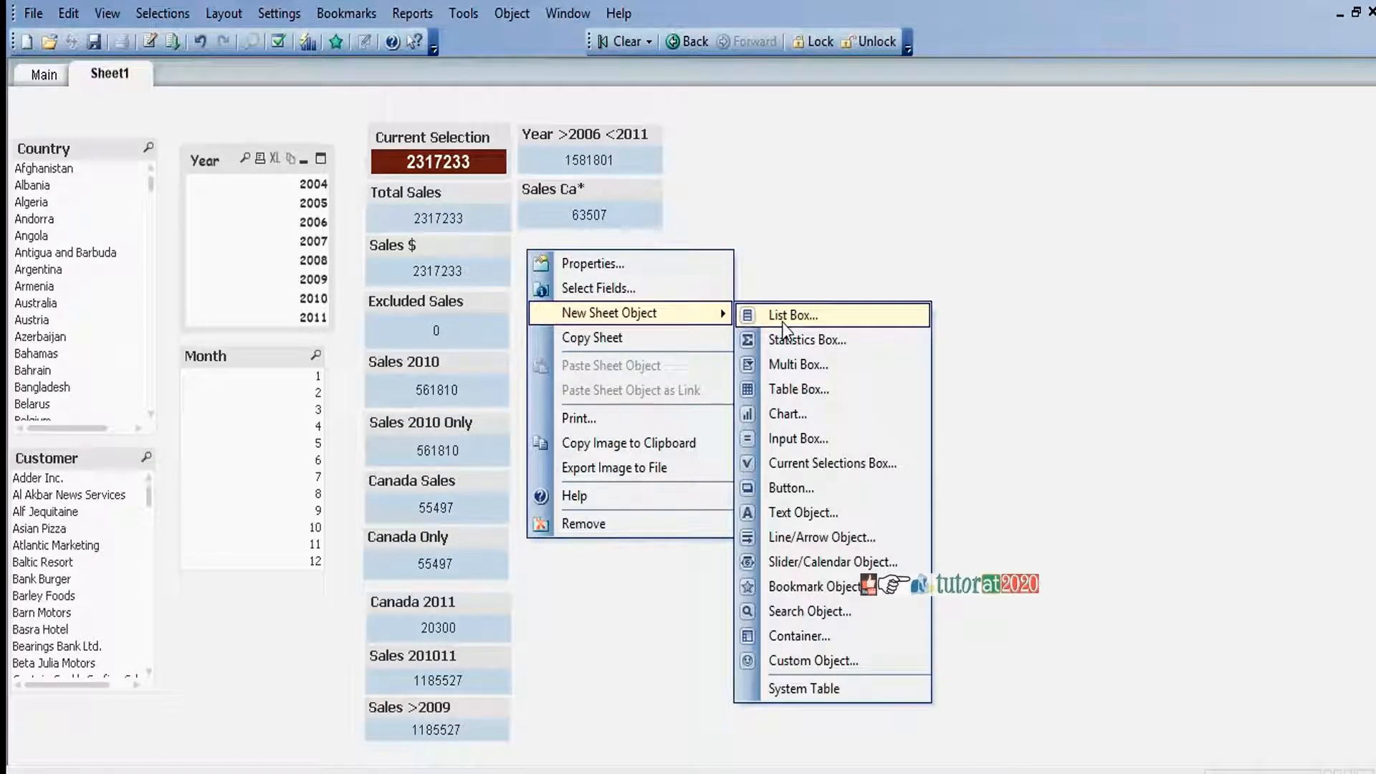
pyautogui.click(814, 516)
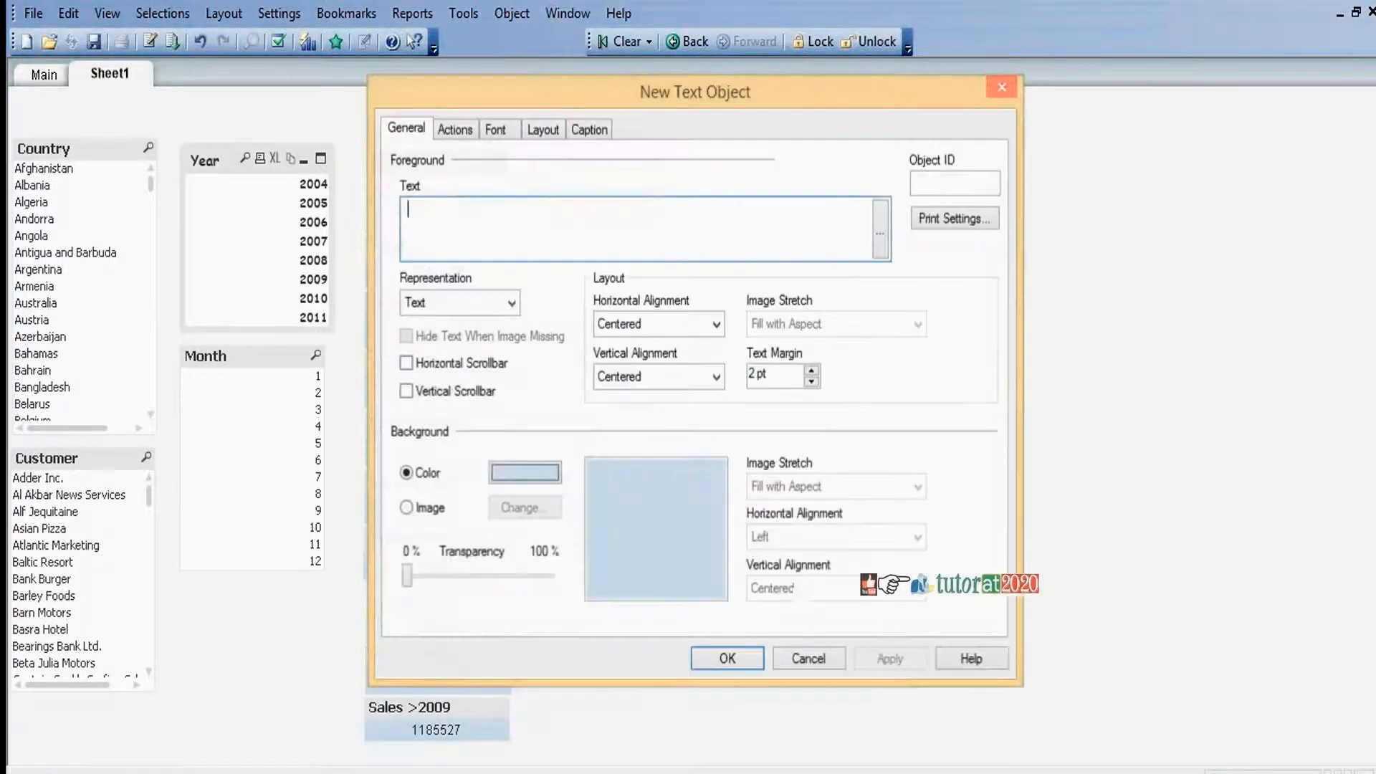
pyautogui.write('=Sum')
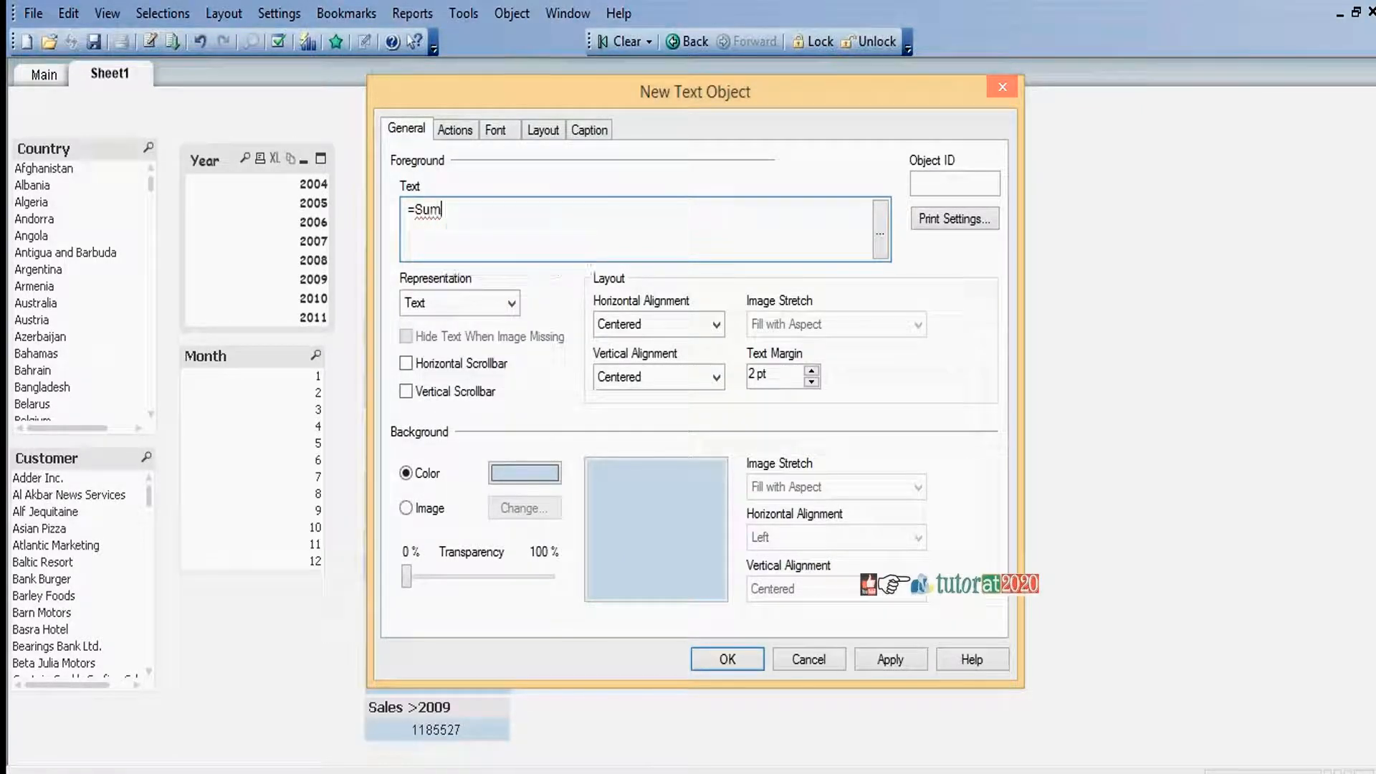
pyautogui.write('(Sales')
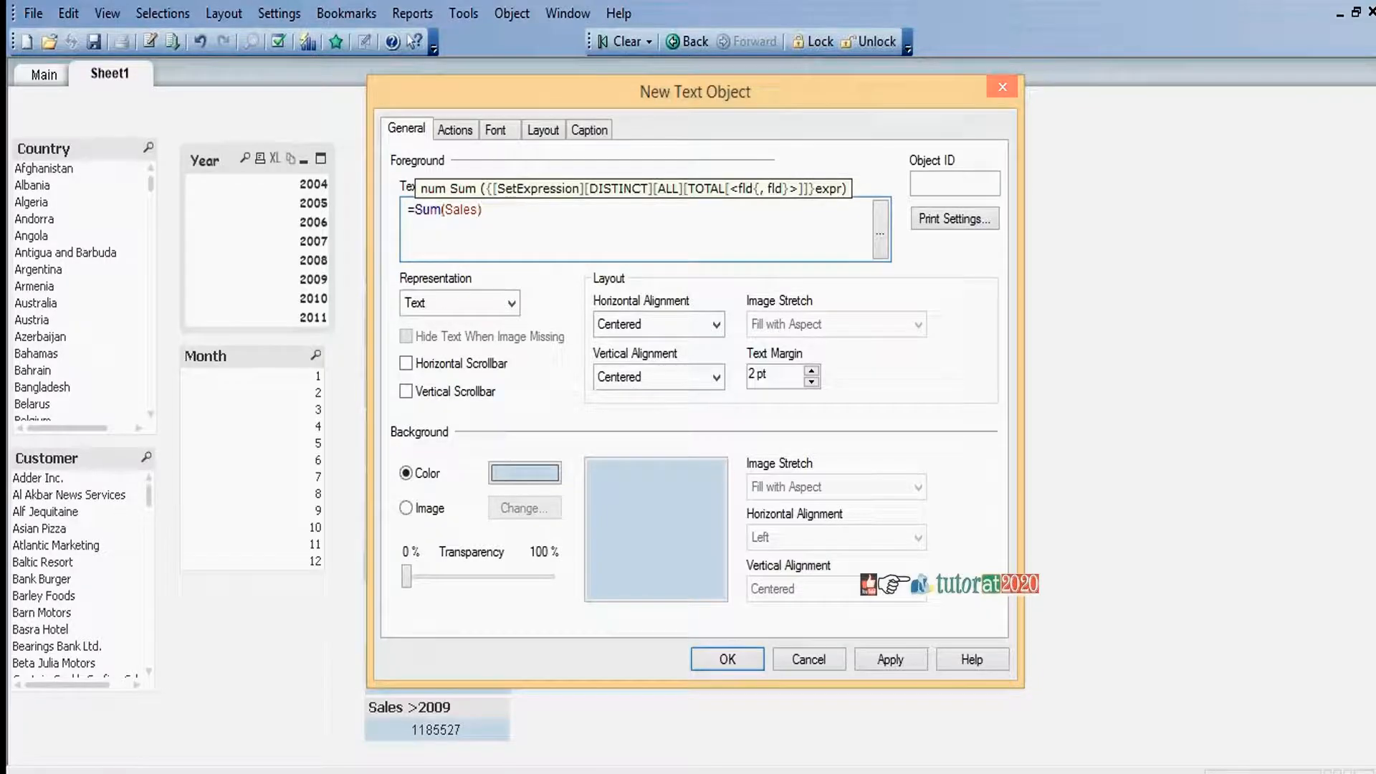
# Insert the bookmark set expression {armenia2007} before Sales in the new text object's Sum function
pyautogui.click(446, 209)
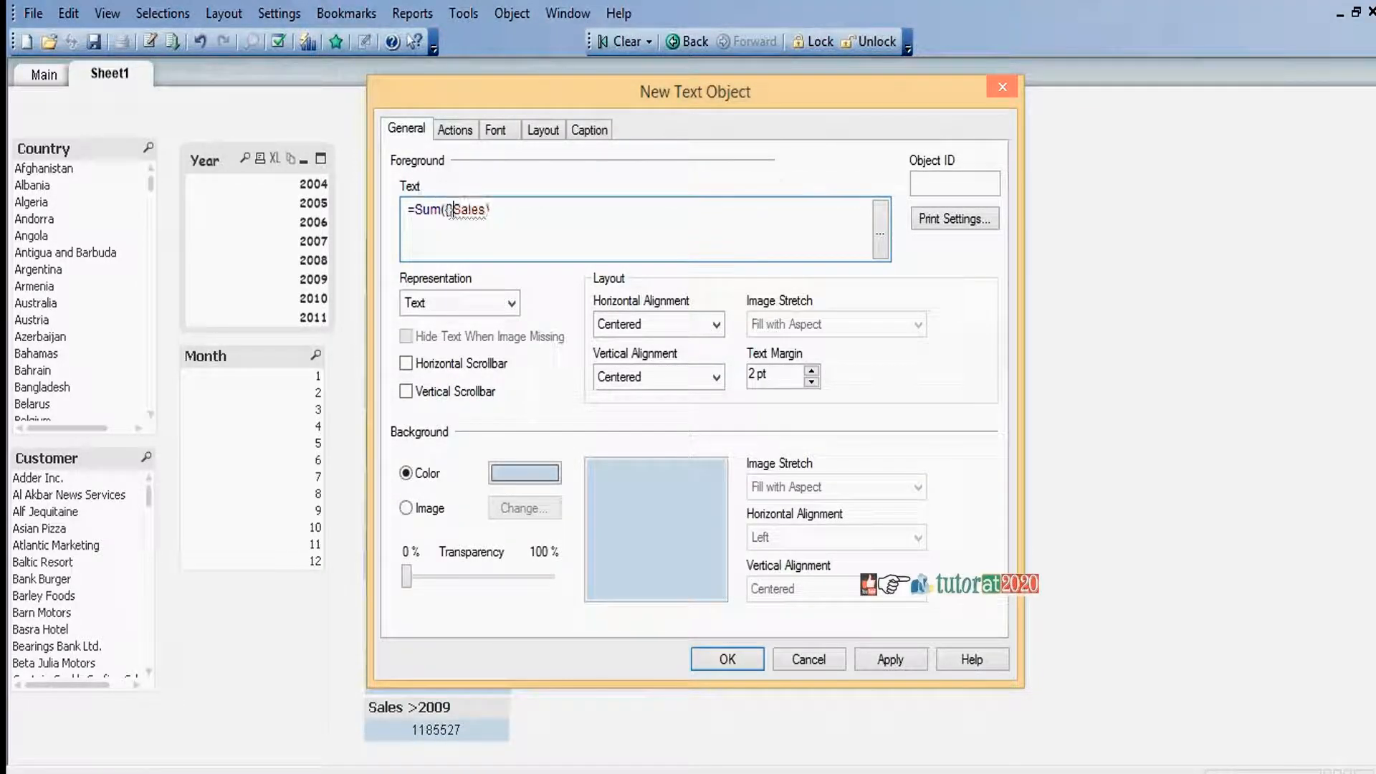
pyautogui.write('{a')
pyautogui.write('rm')
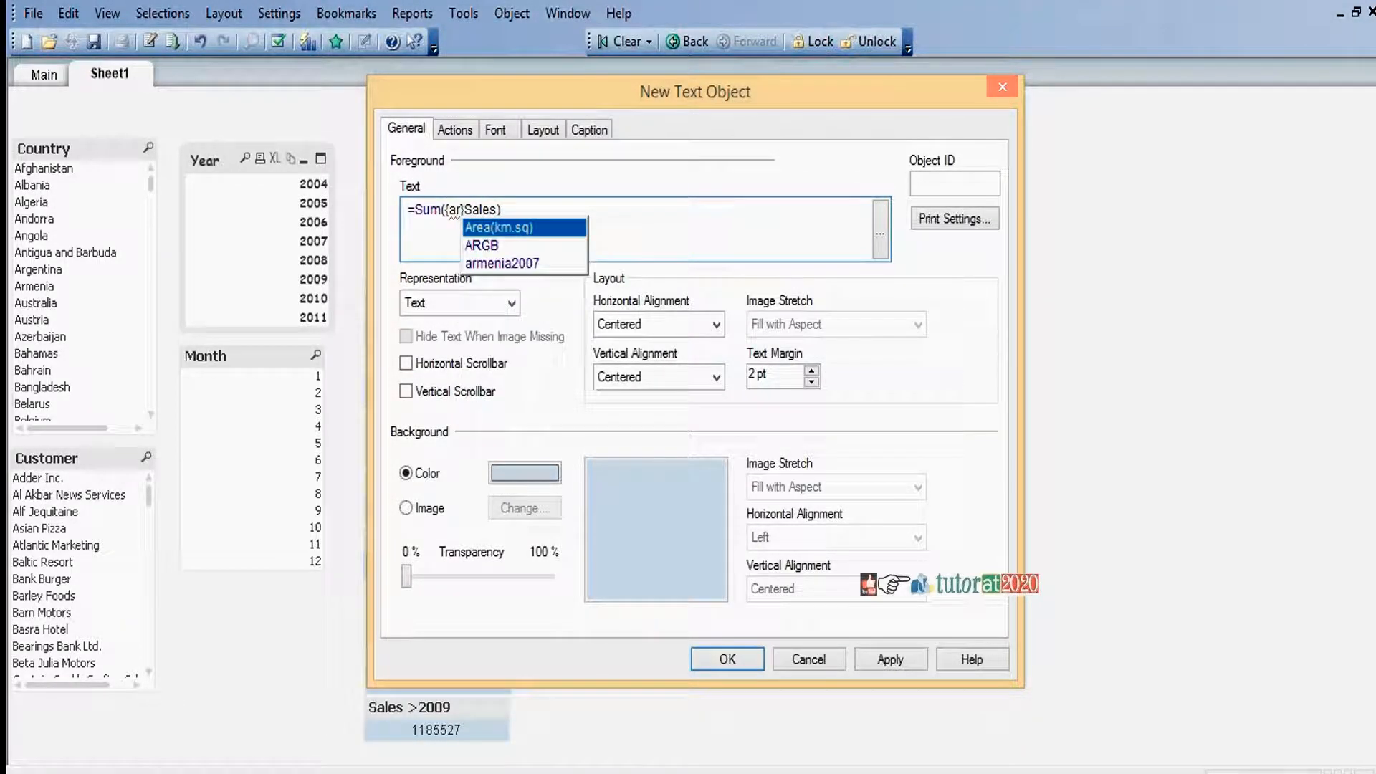
pyautogui.press('Return')
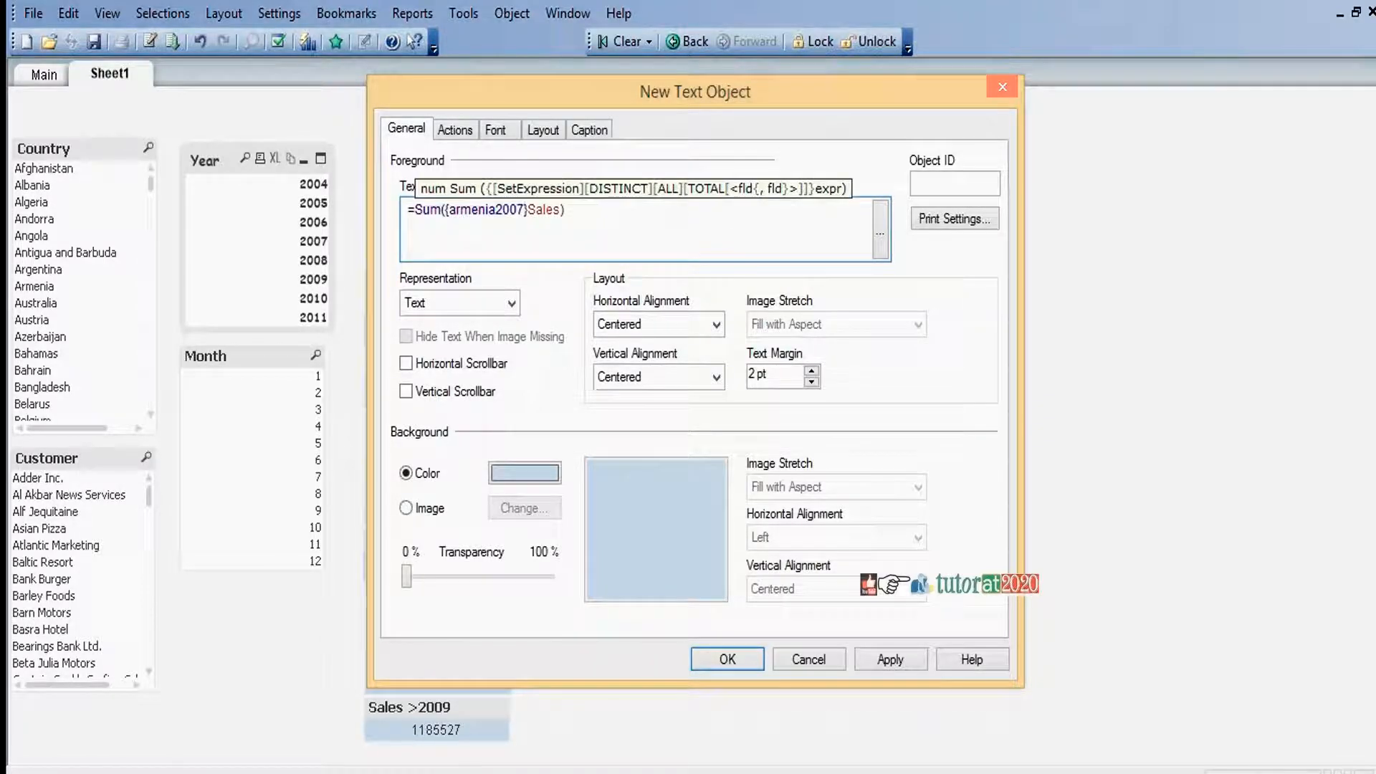
# Show a caption titled "Bookmark" on the new text object and confirm its properties
pyautogui.click(595, 134)
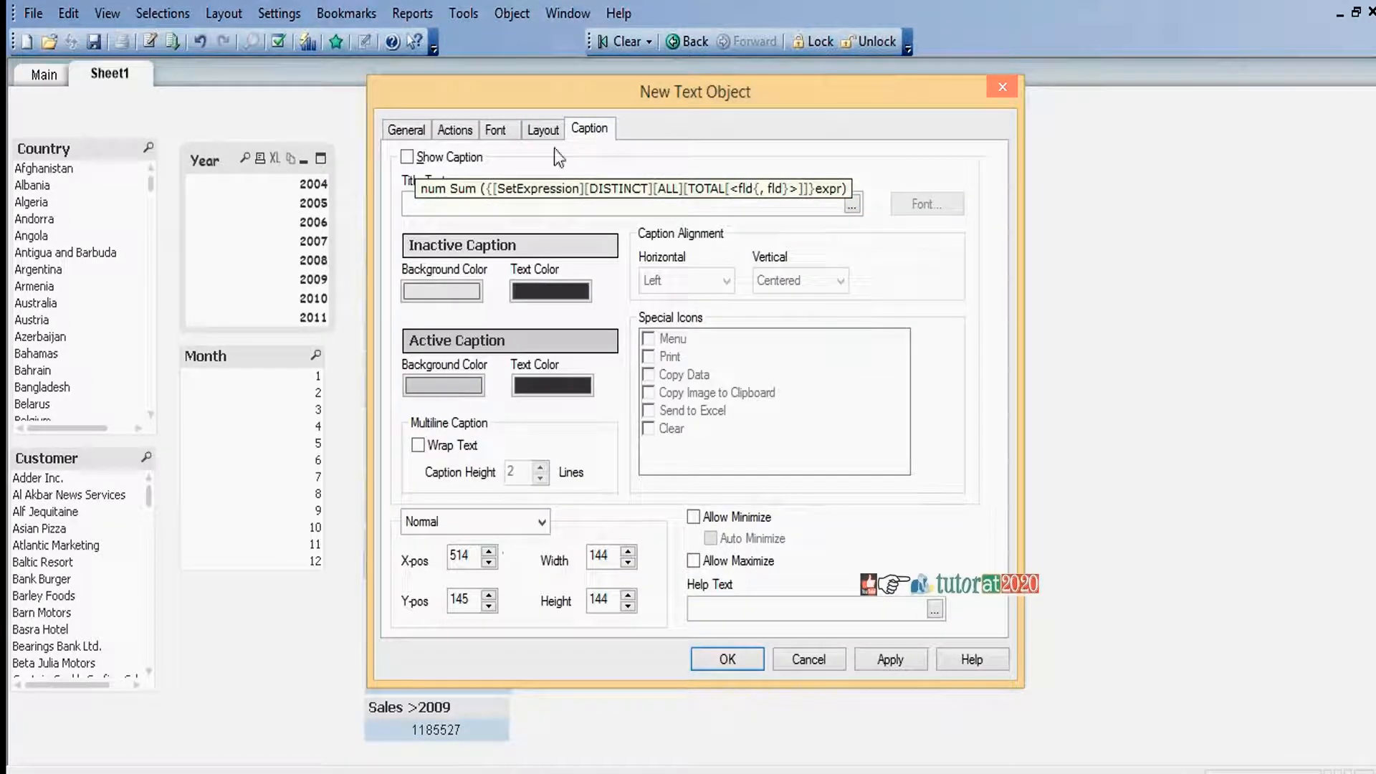
pyautogui.click(406, 156)
pyautogui.click(416, 205)
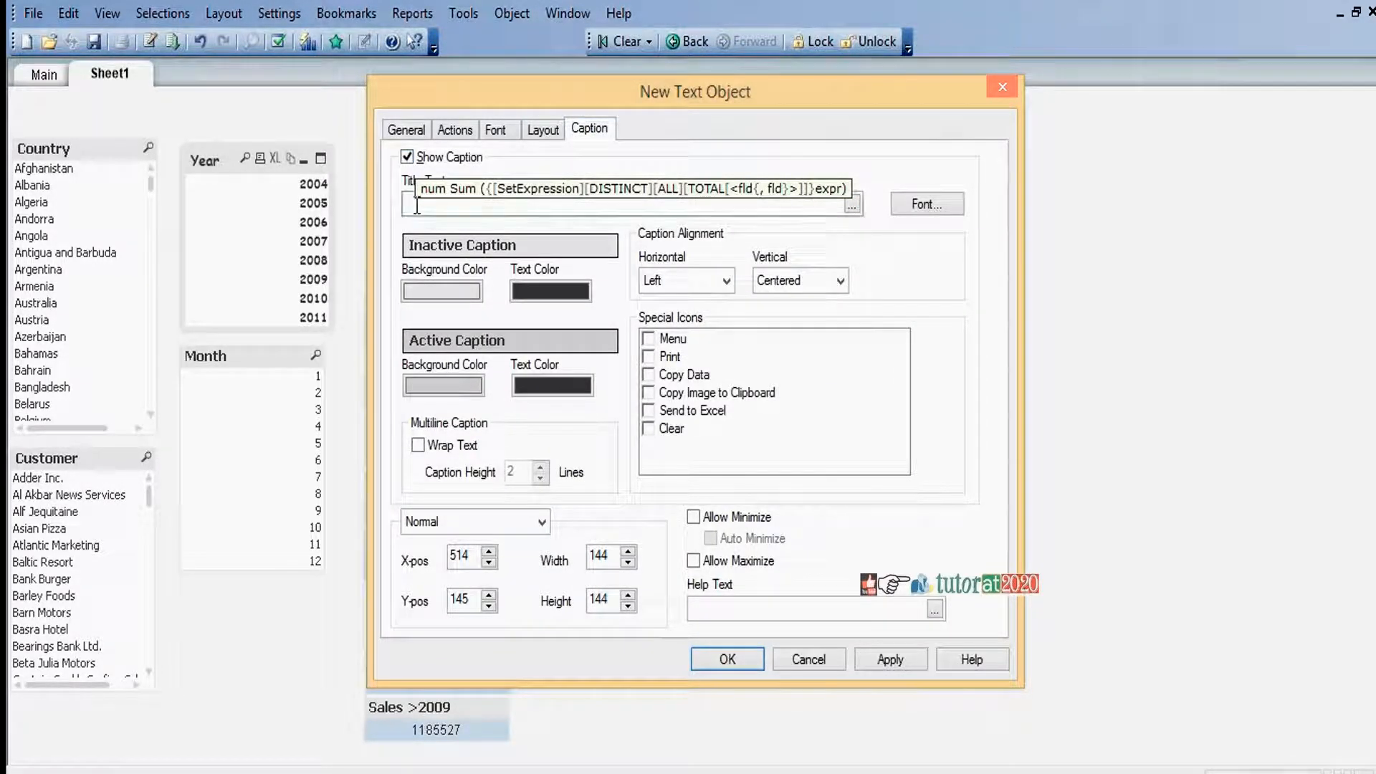
pyautogui.write('Bookmark')
pyautogui.click(726, 660)
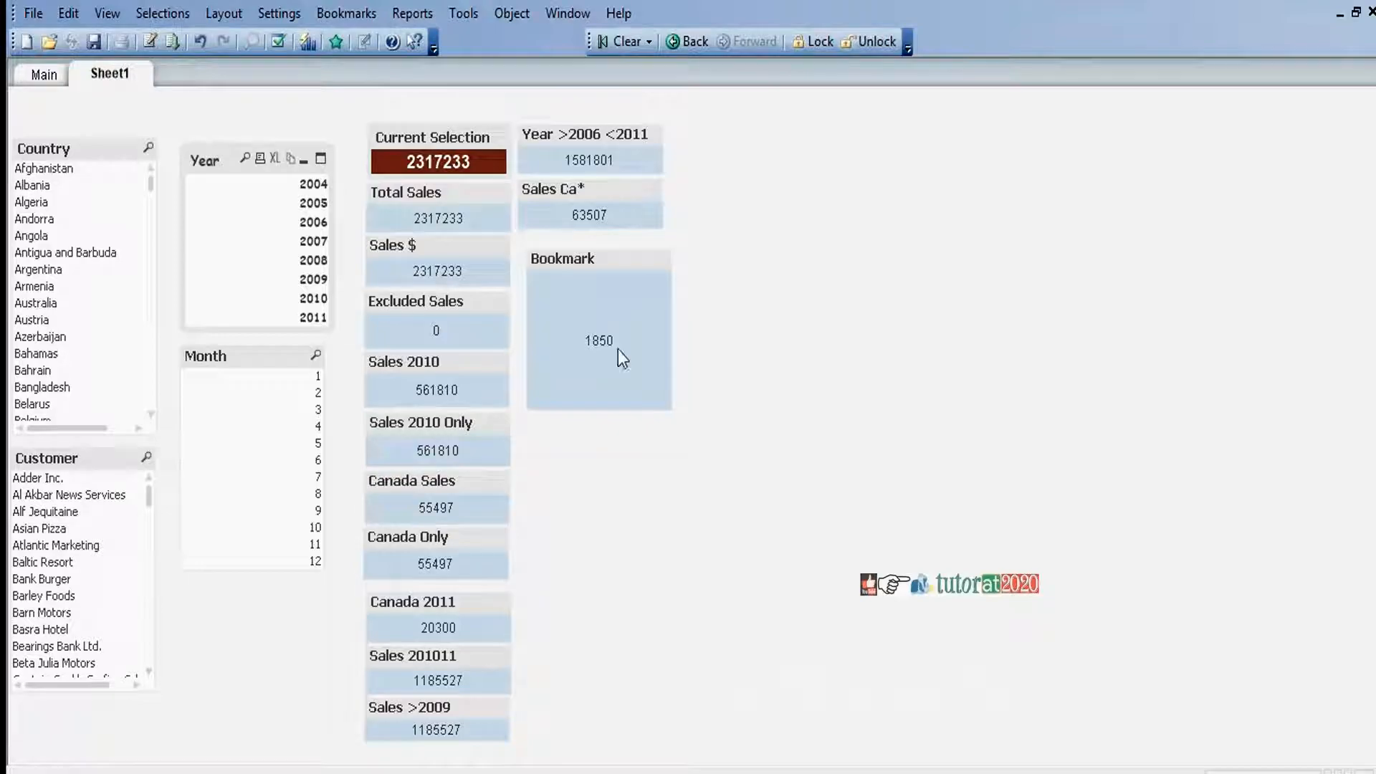
# Apply the armenia2007 bookmark to compare Current Selection with the Bookmark text object
pyautogui.click(354, 14)
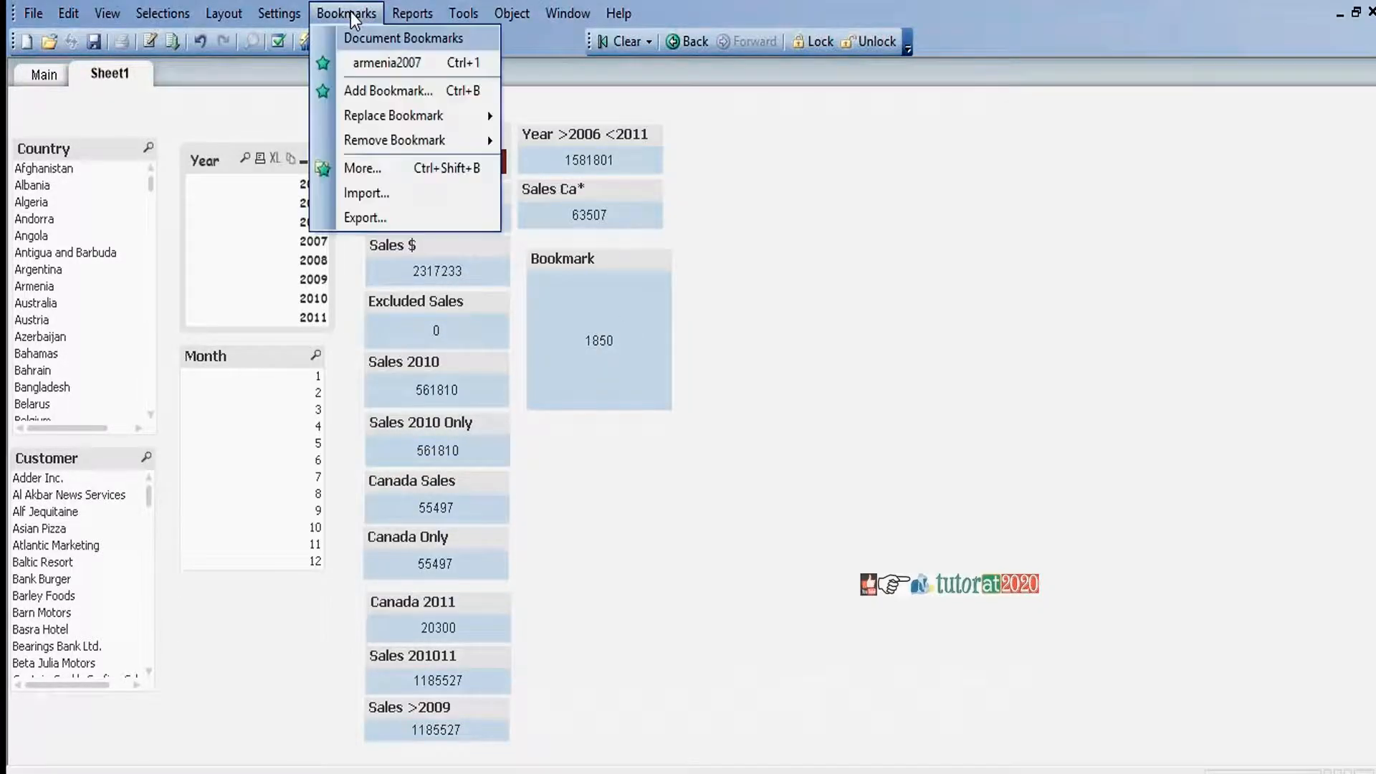
pyautogui.click(373, 63)
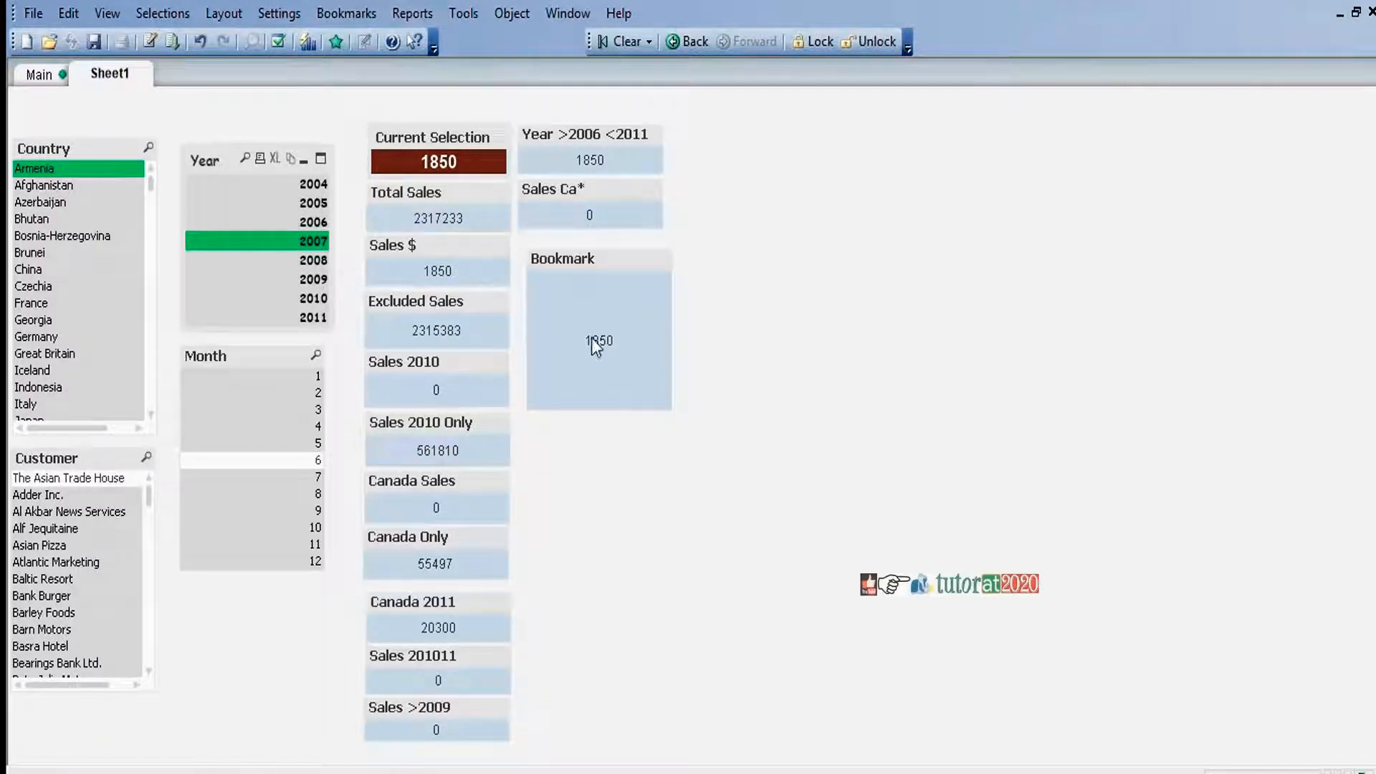
# Align the Bookmark text object directly below the Sales Ca* box and shrink its height to fit the value
pyautogui.click(620, 267)
pyautogui.moveTo(620, 267); pyautogui.dragTo(612, 250)
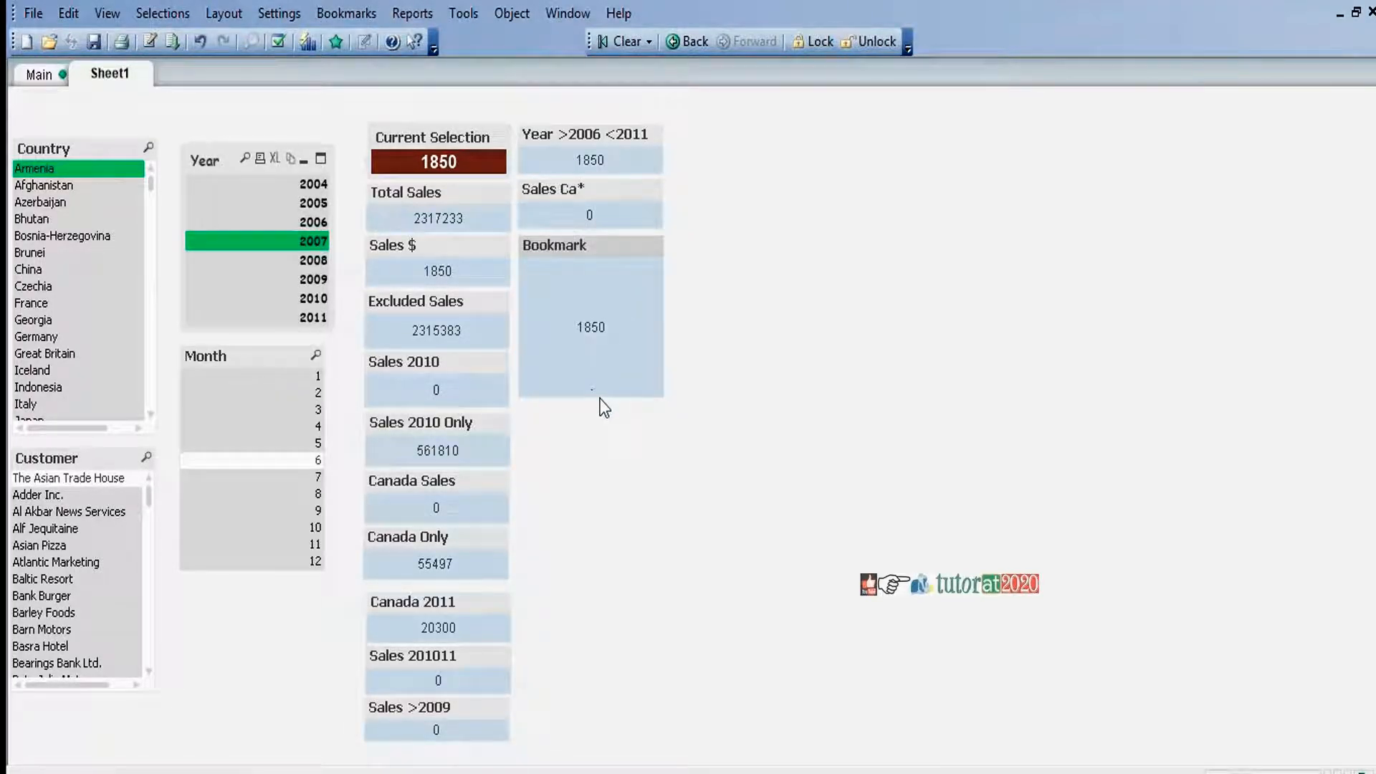
pyautogui.moveTo(602, 398); pyautogui.dragTo(602, 292)
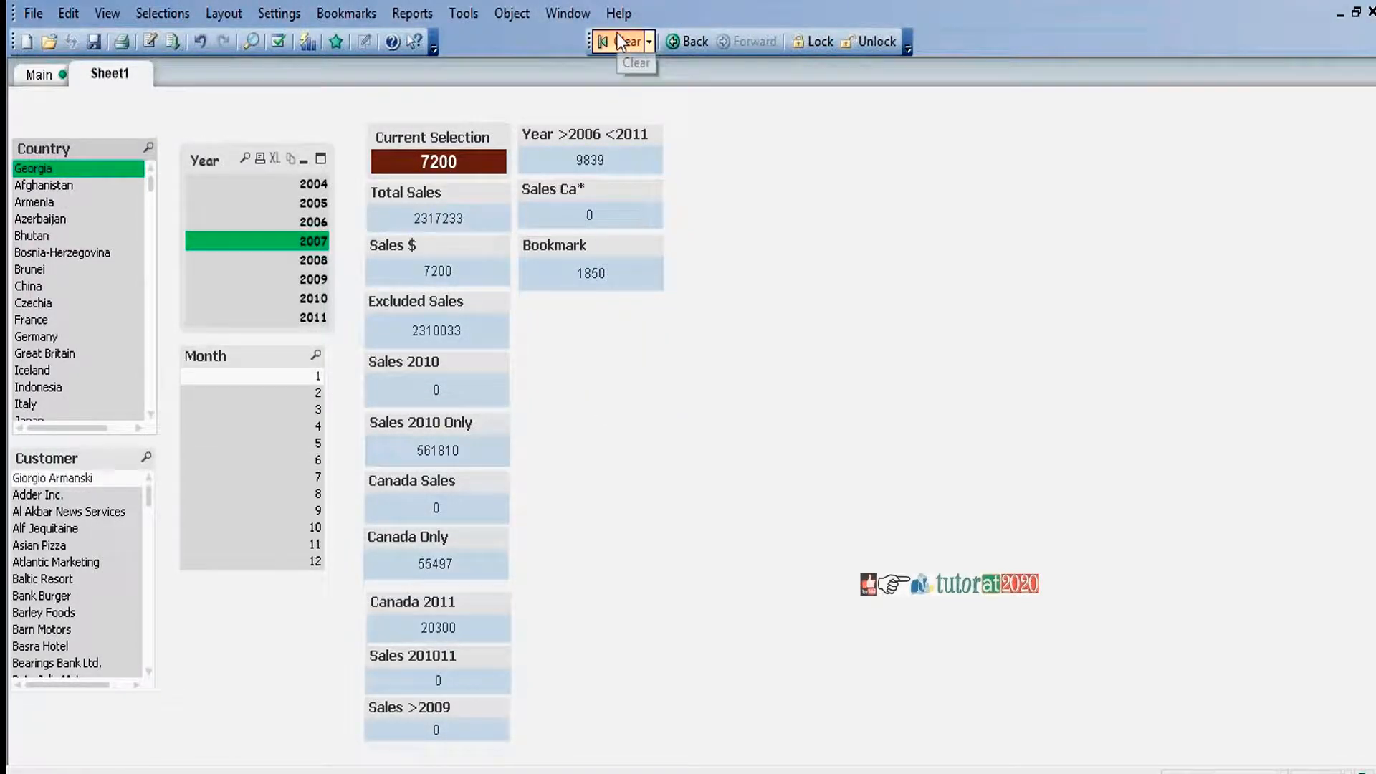
# Clear all current selections and paste the copied sheet object onto Sheet1
pyautogui.click(619, 37)
pyautogui.click(885, 192)
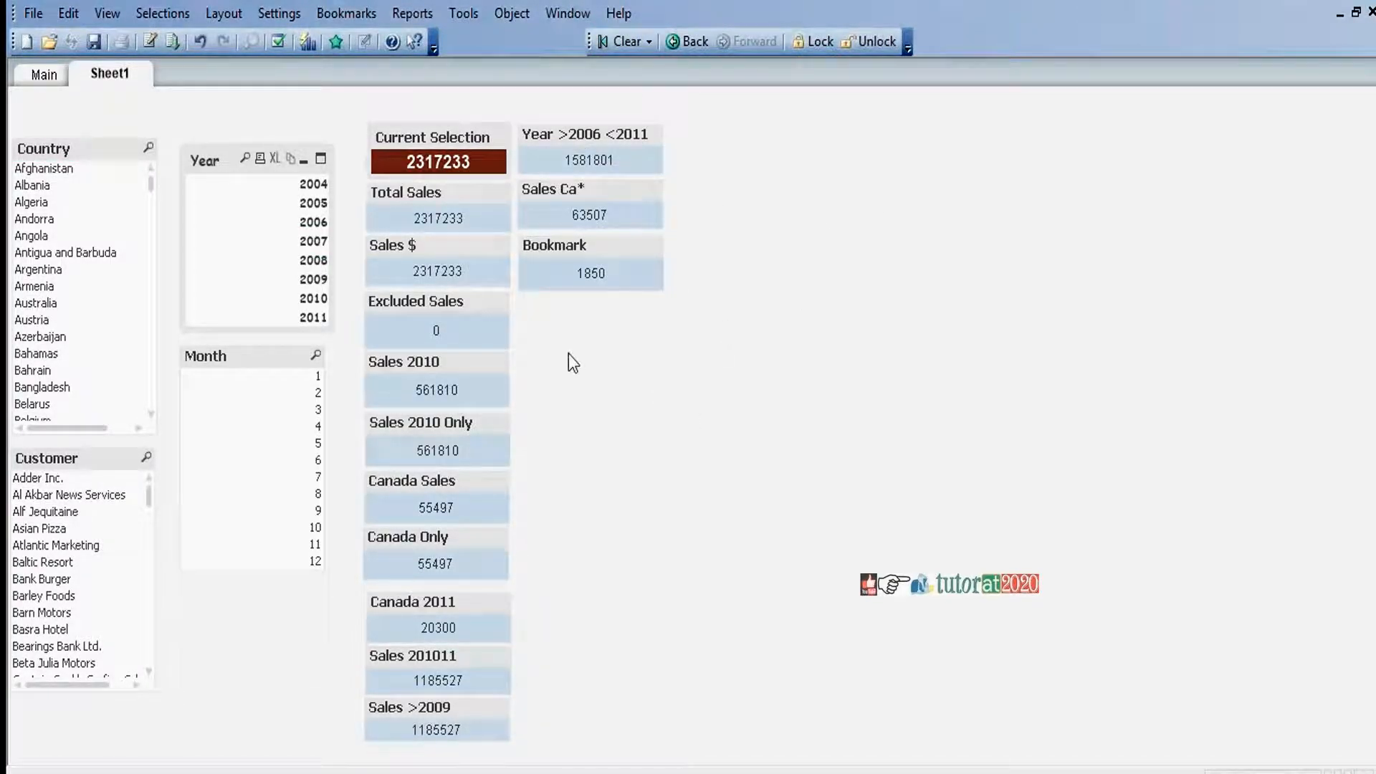
pyautogui.hotkey('ctrl', 'v')
# Create a text object below the Bookmark box with the dollar-sign expansion expression =$(=Year)
pyautogui.rightClick(526, 307)
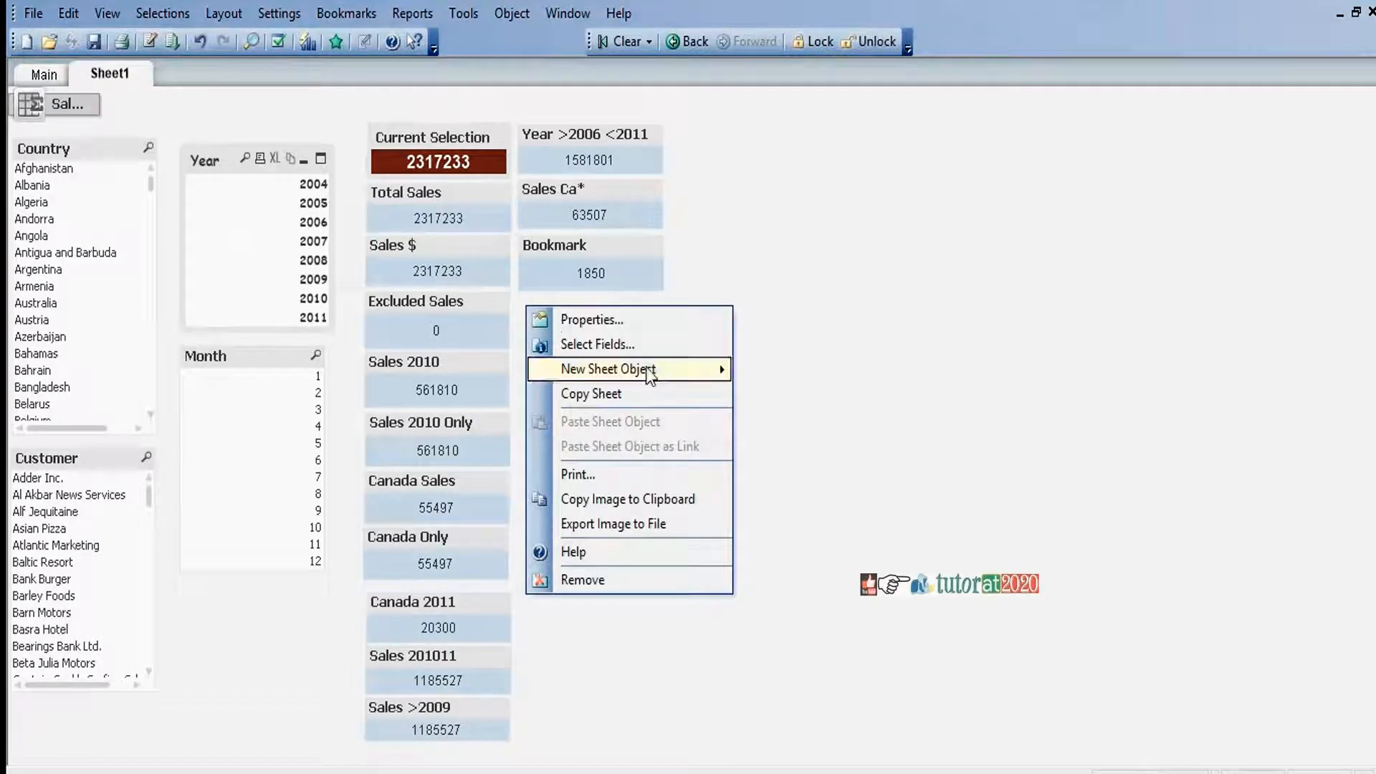
pyautogui.moveTo(648, 370)
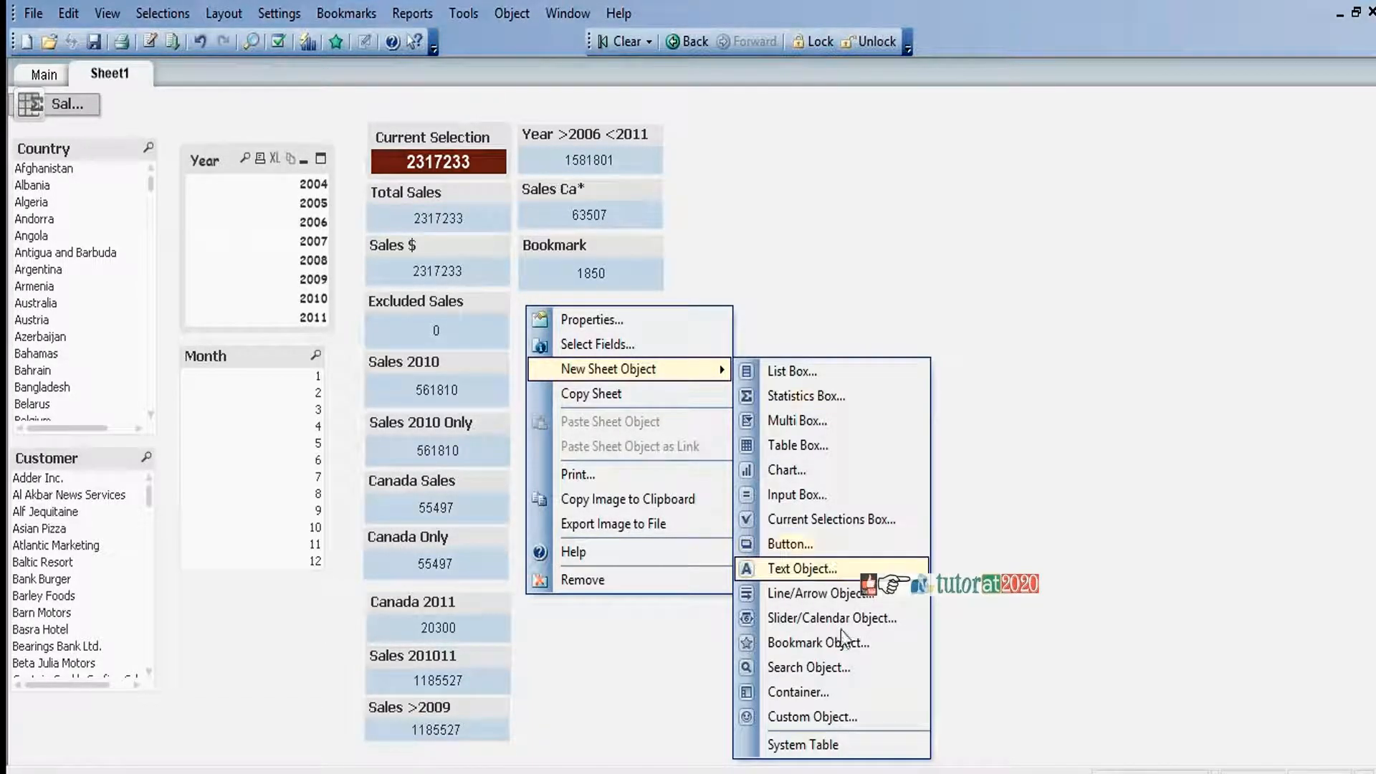
pyautogui.click(794, 578)
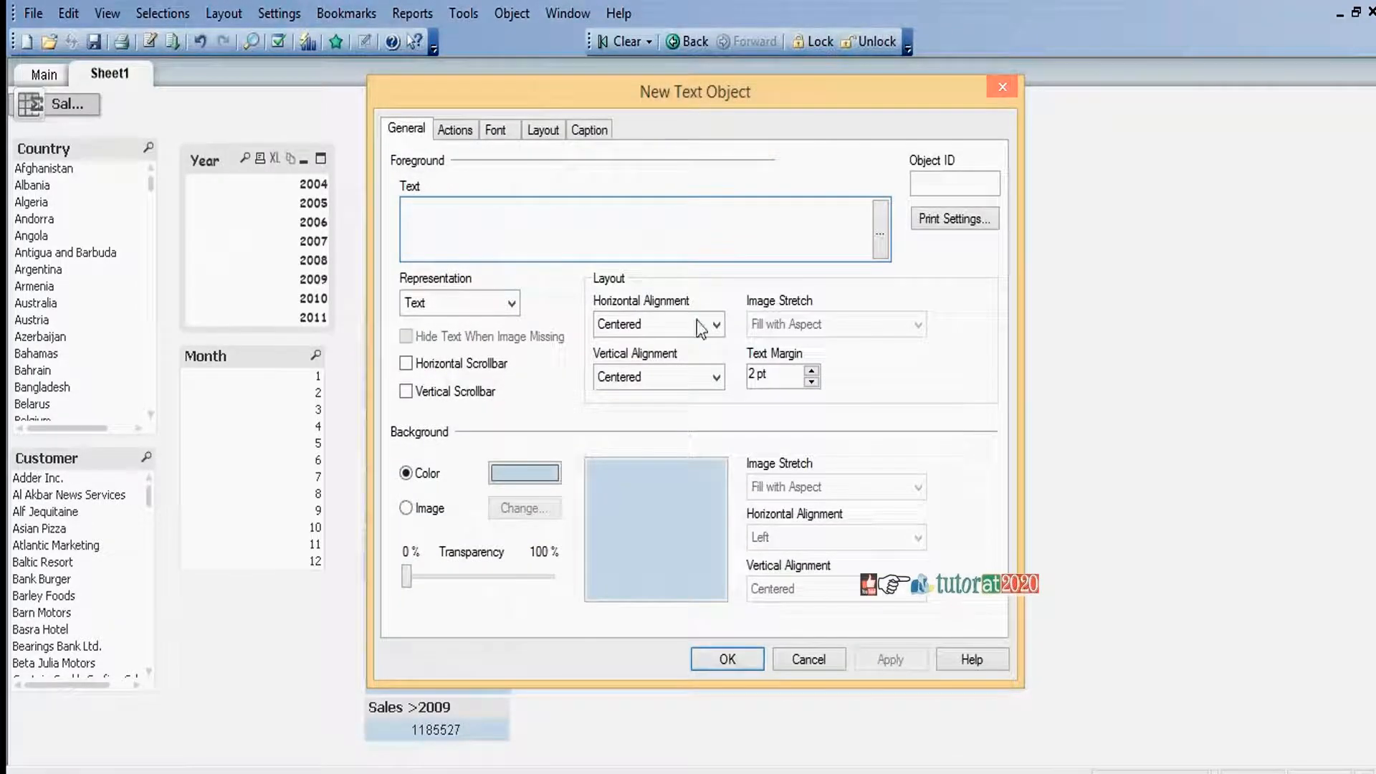
pyautogui.write('=')
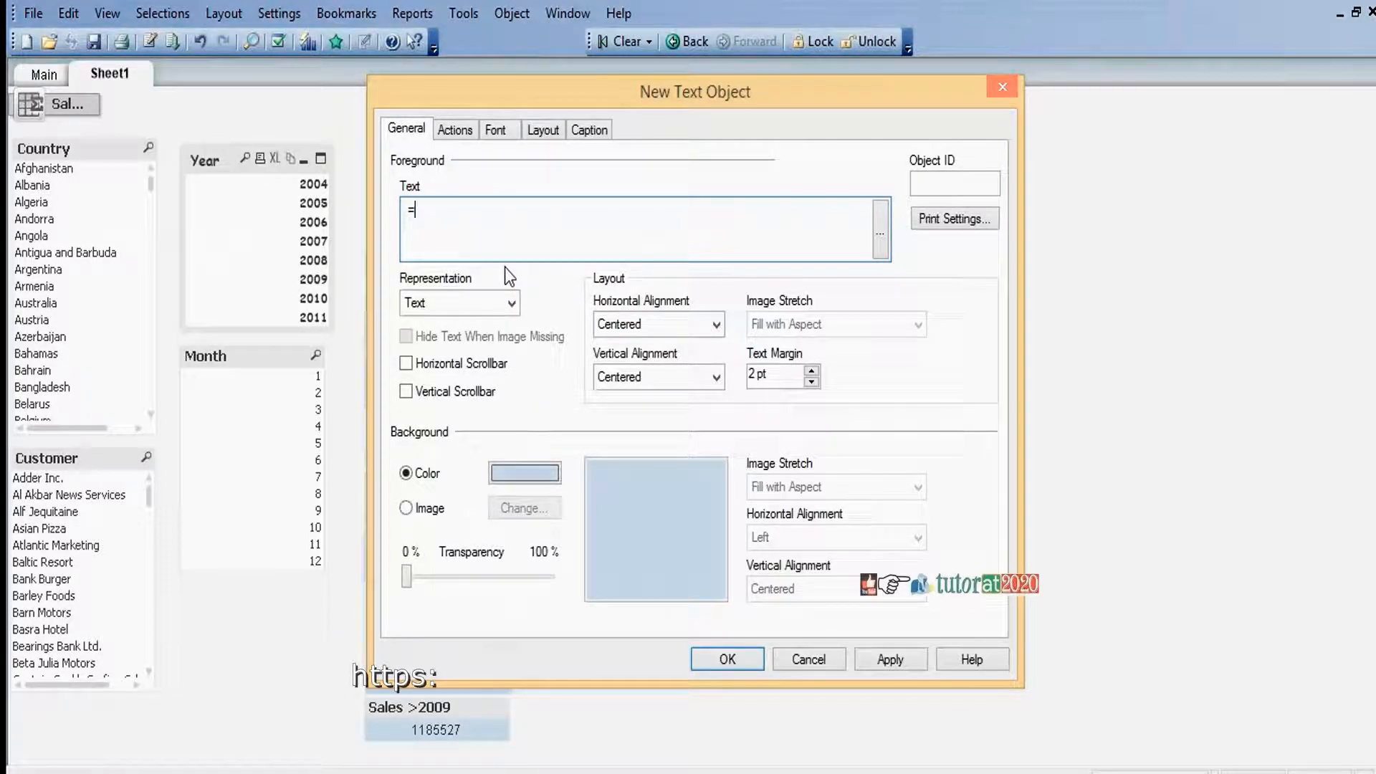
pyautogui.write('$()')
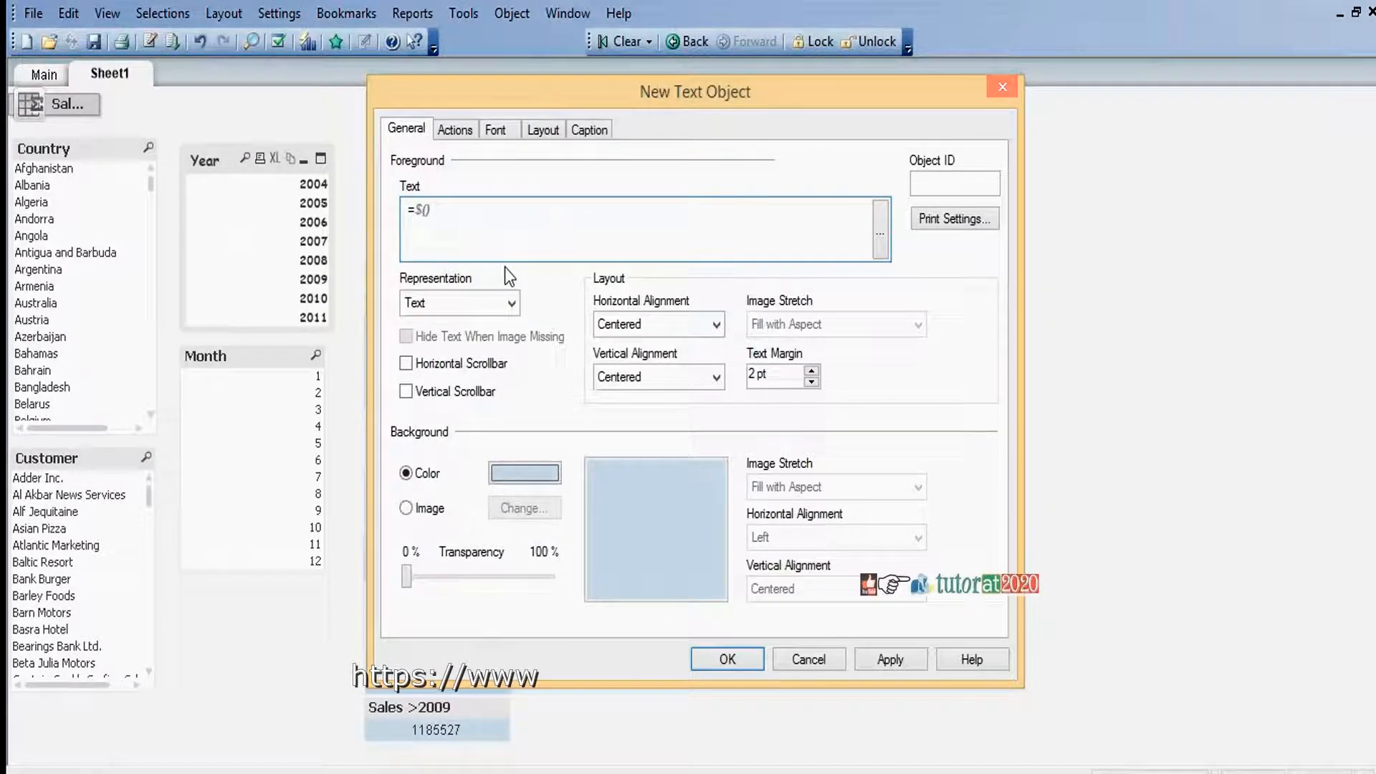
pyautogui.write('=Ye')
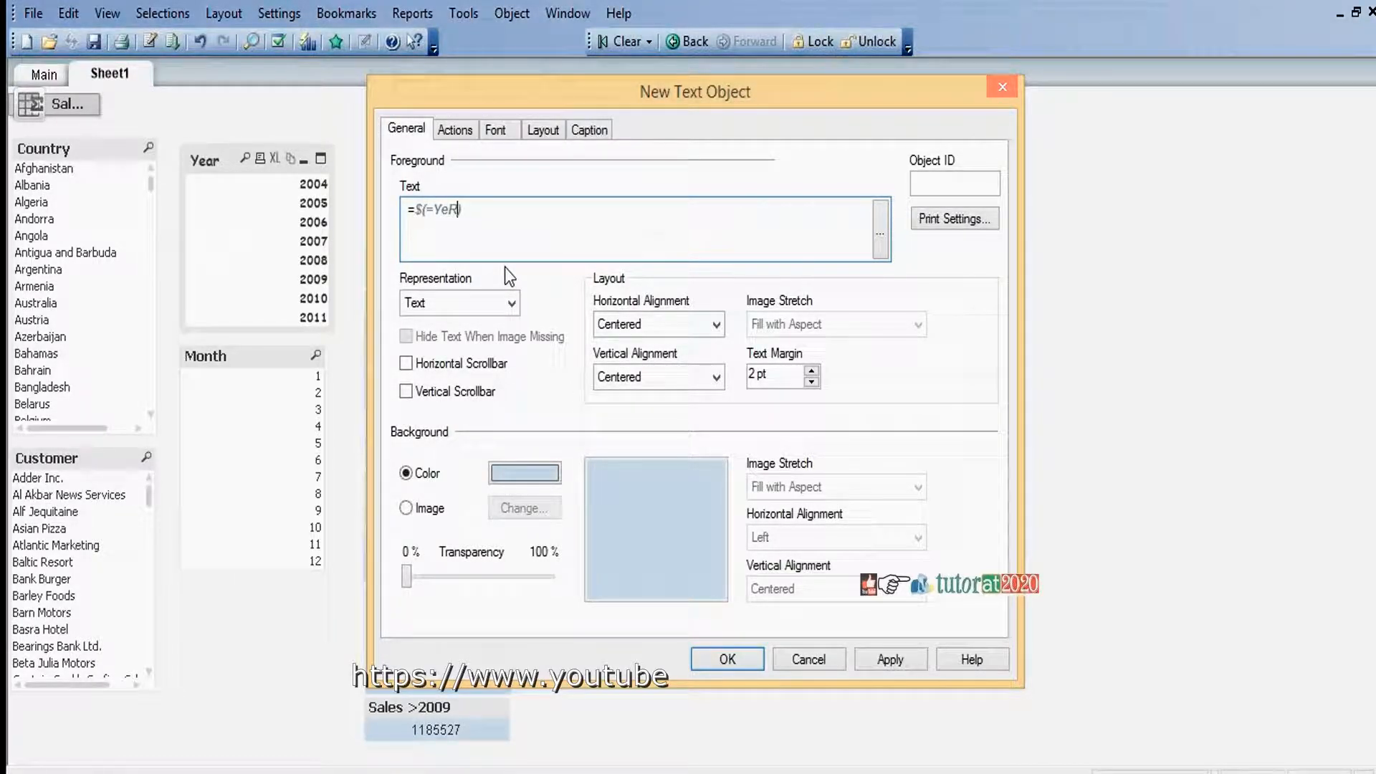
pyautogui.write('ar')
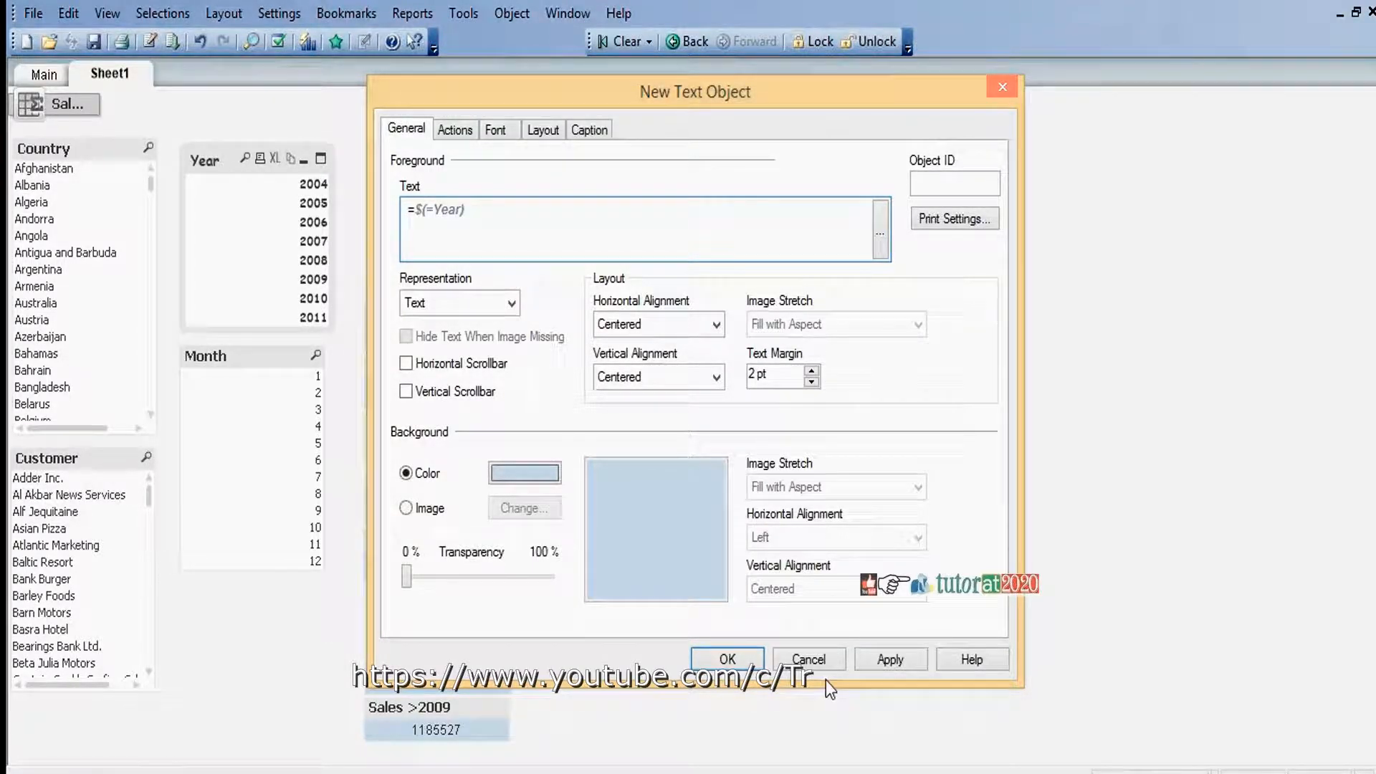
pyautogui.click(727, 661)
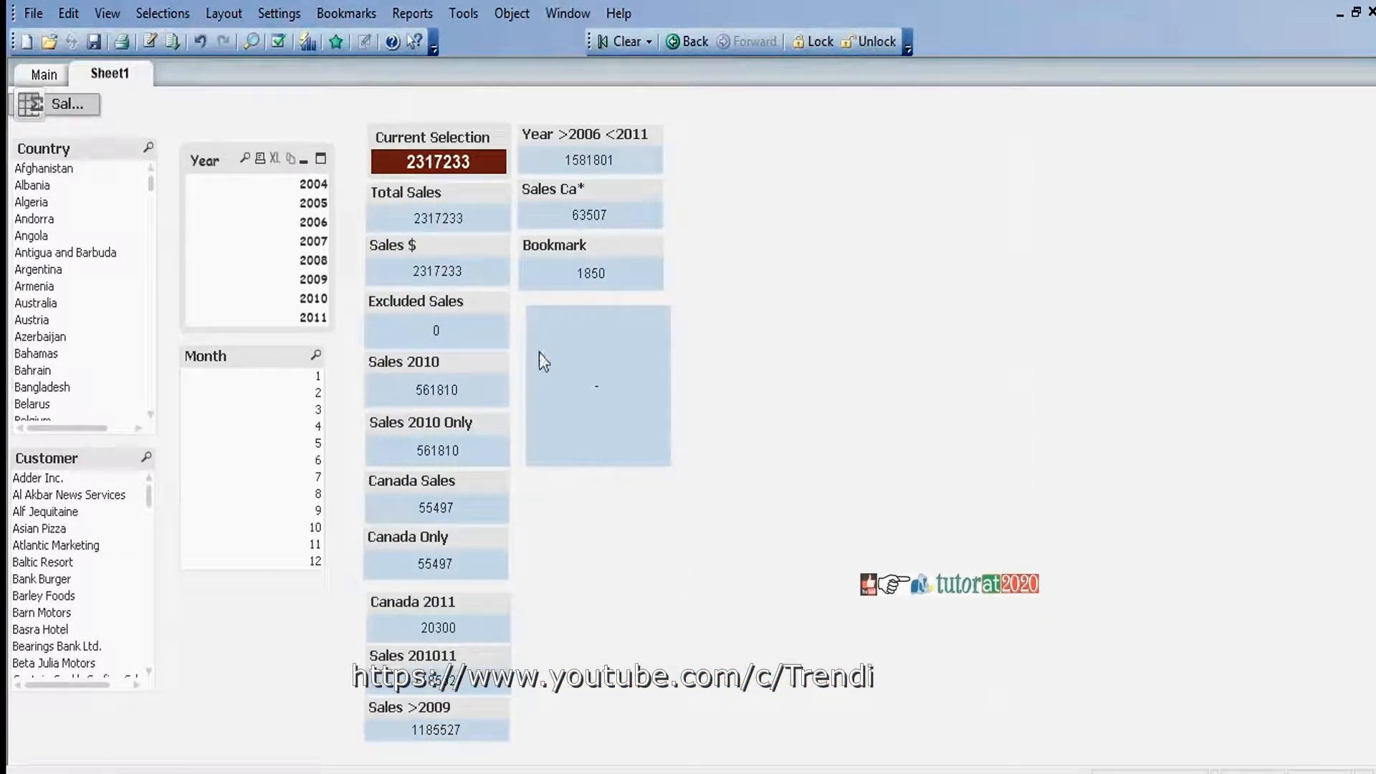
# Select the years 2010, 2011 and 2006 in turn to check the new text object's output
pyautogui.click(308, 299)
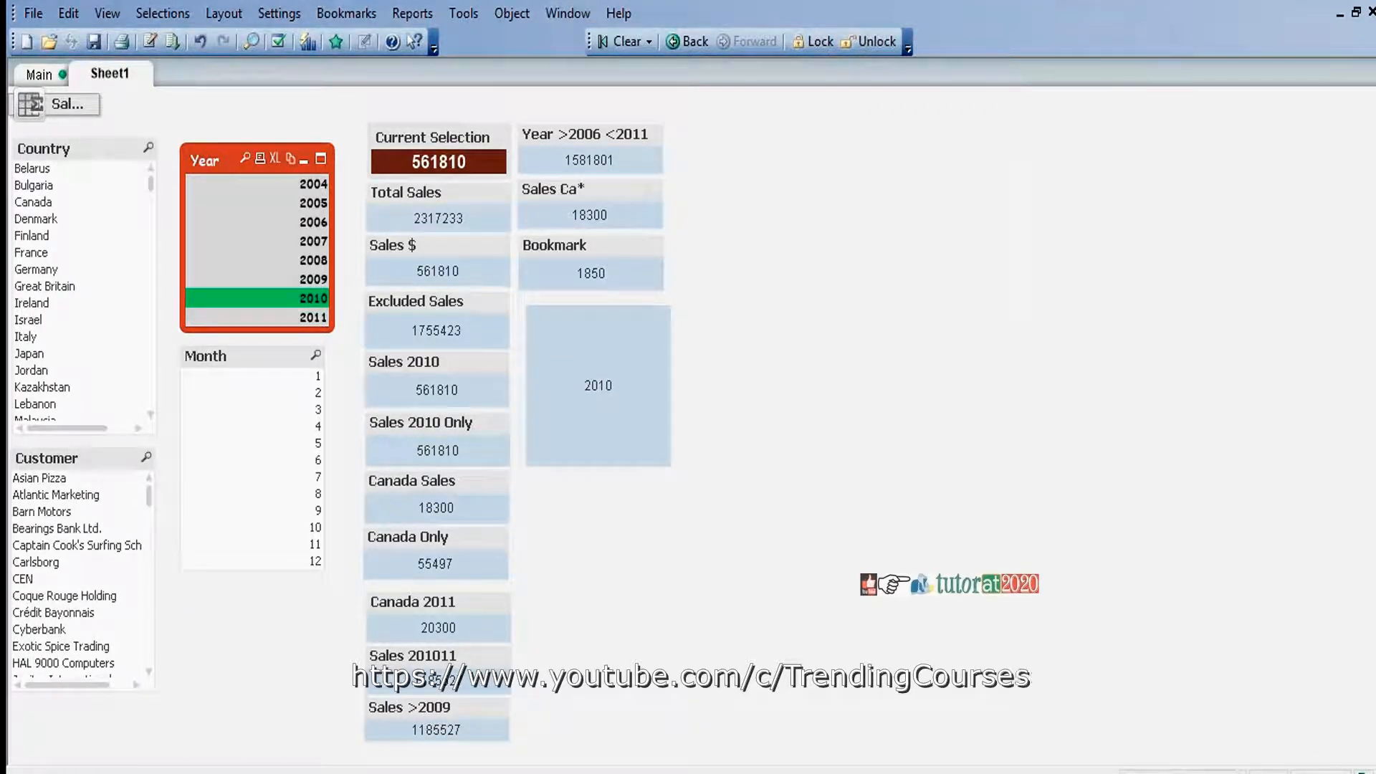
pyautogui.click(308, 317)
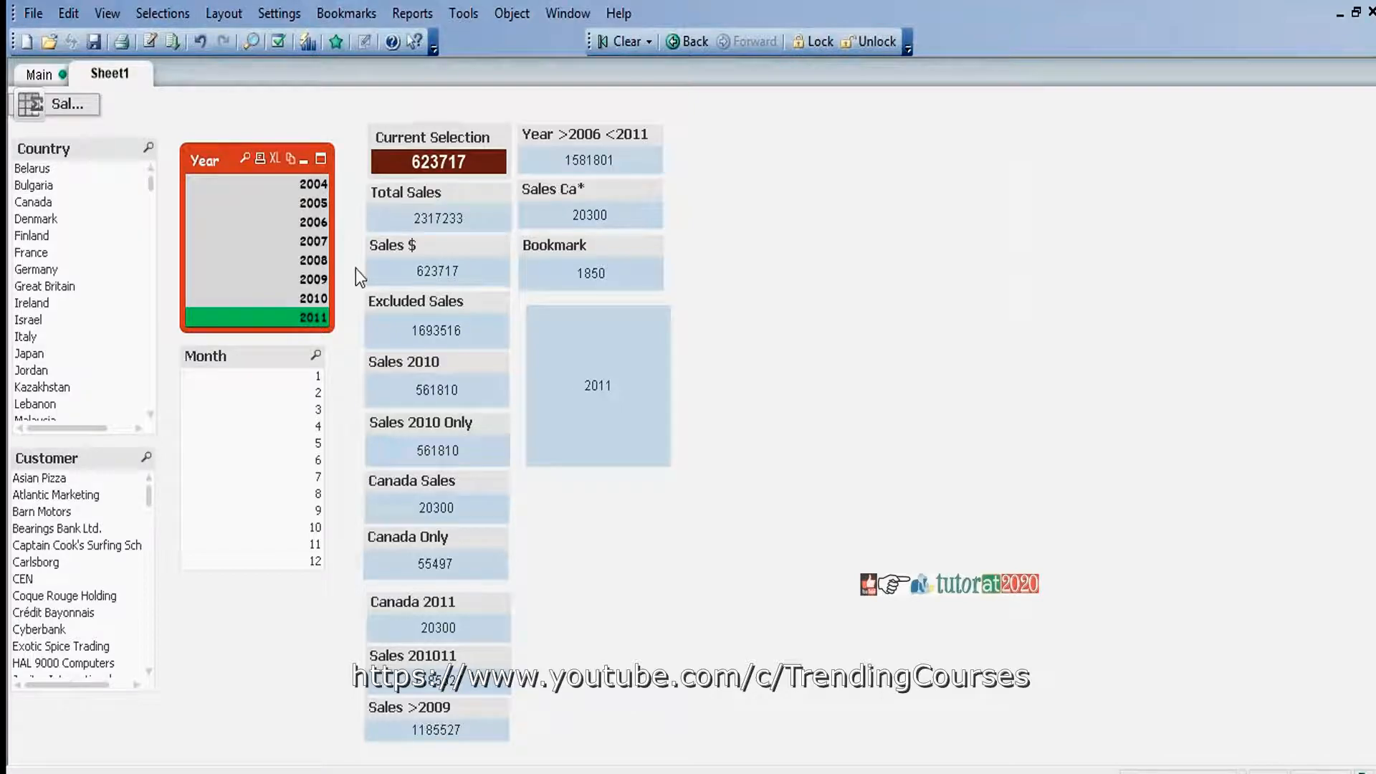
pyautogui.click(313, 224)
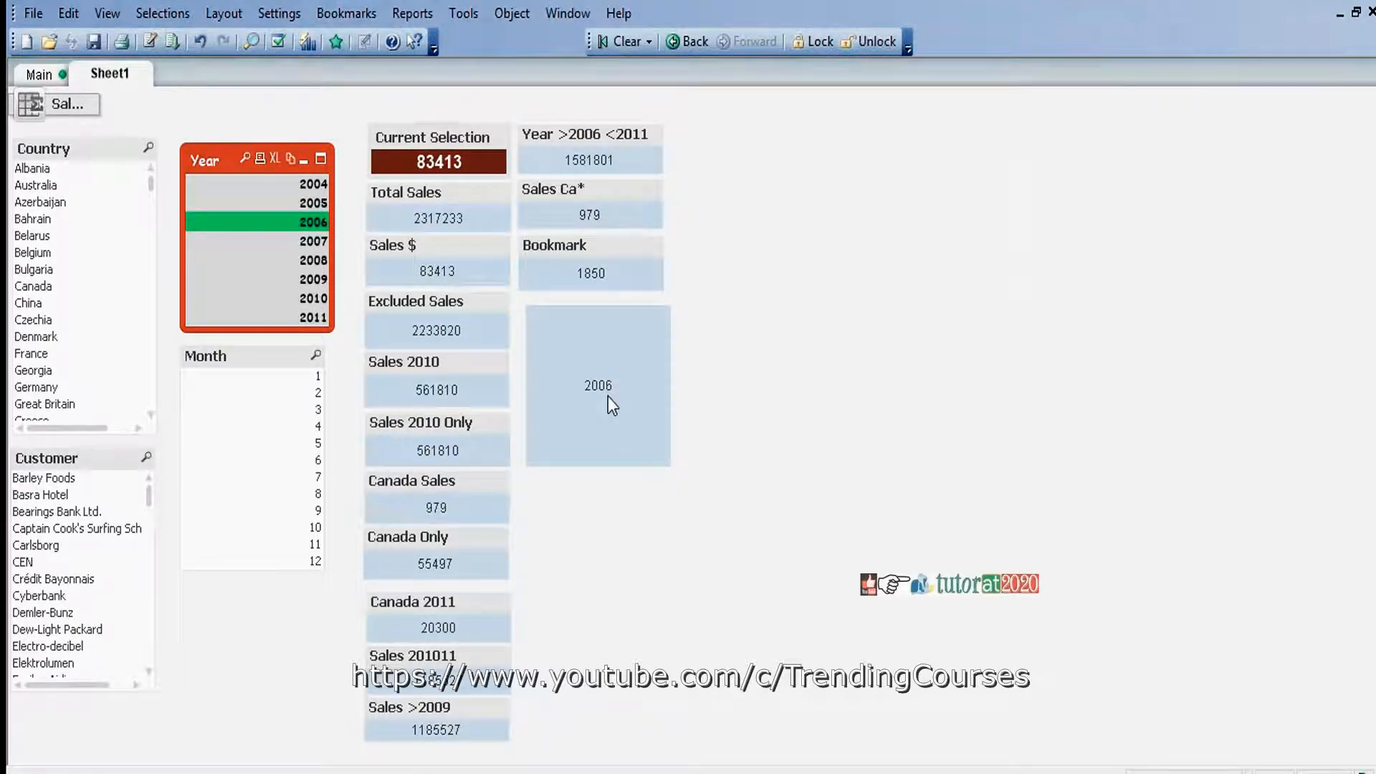
# Change the new text object's expression to =$(=Year)-1 and confirm its properties
pyautogui.rightClick(592, 324)
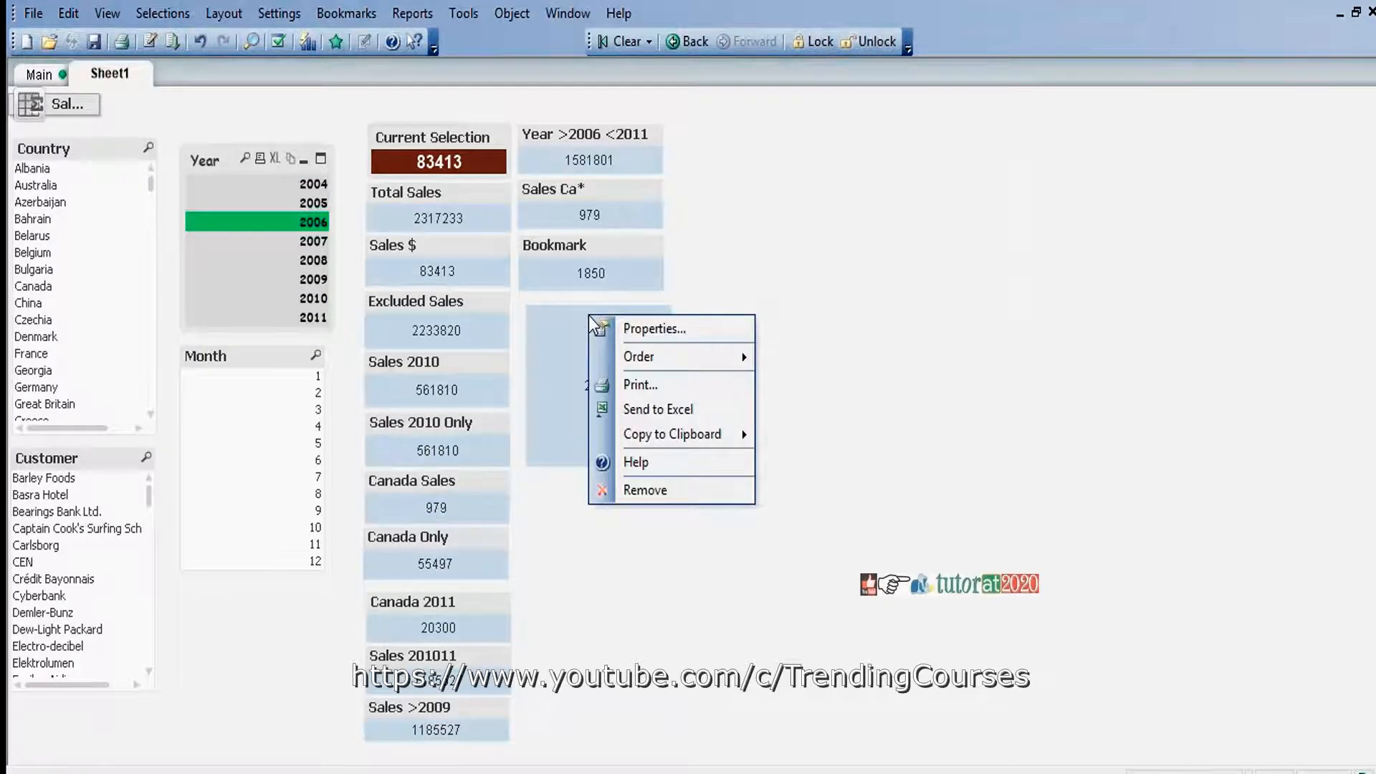
pyautogui.click(633, 327)
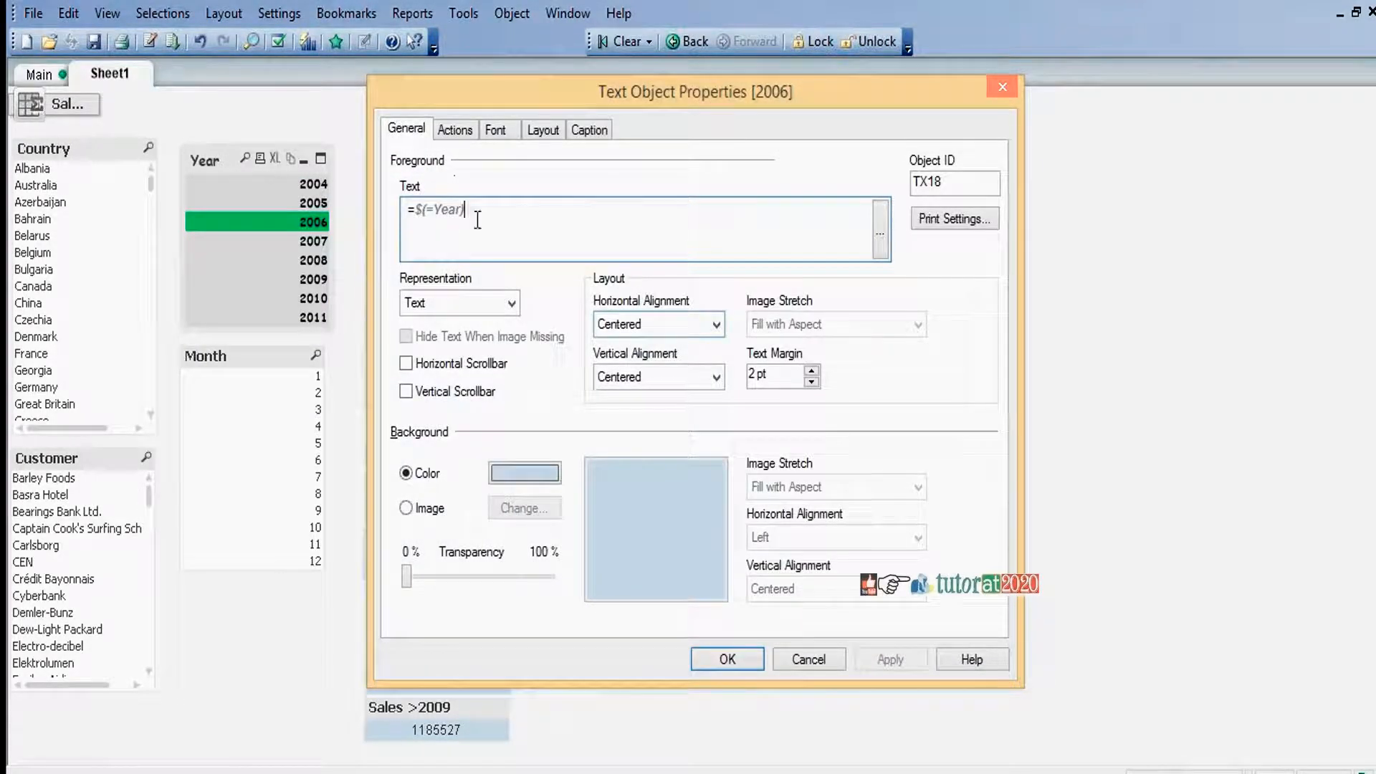
pyautogui.click(477, 220)
pyautogui.write('-1')
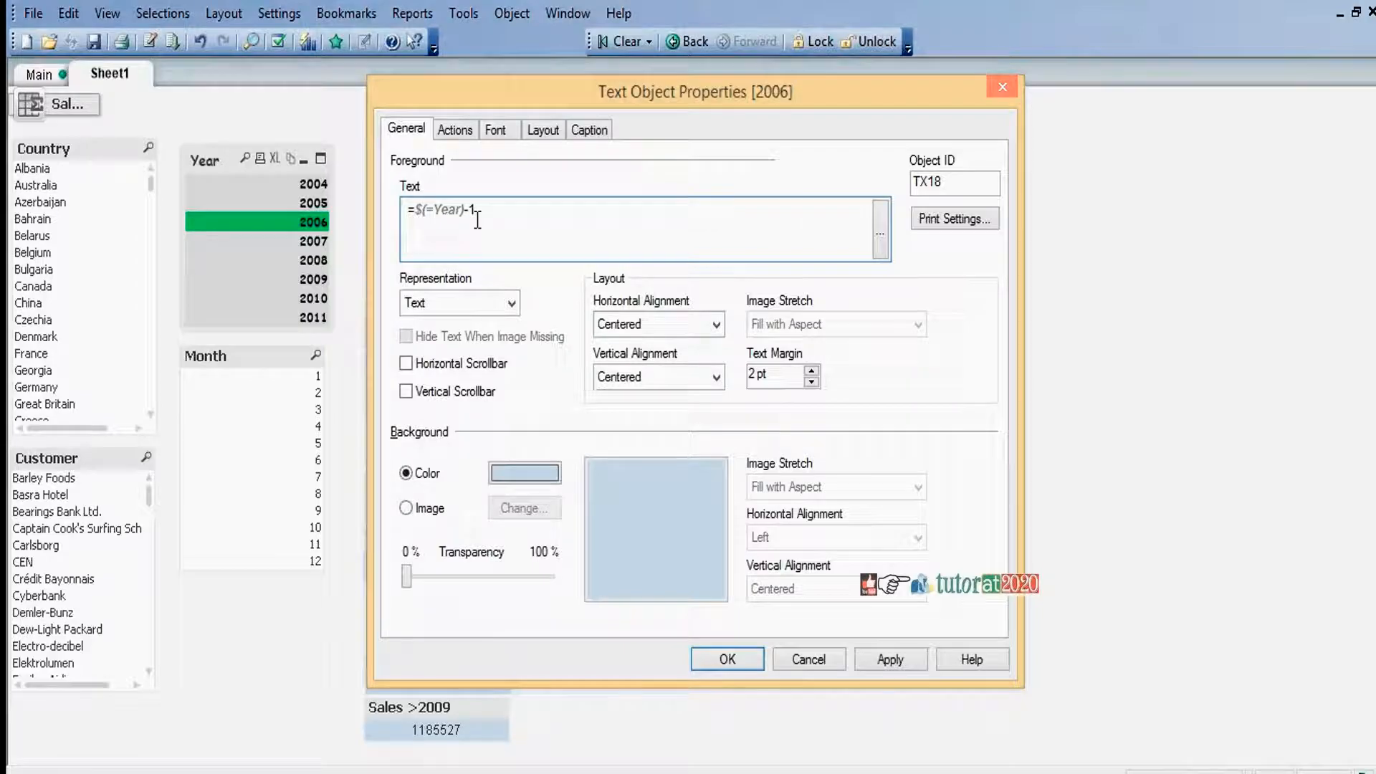
pyautogui.click(734, 665)
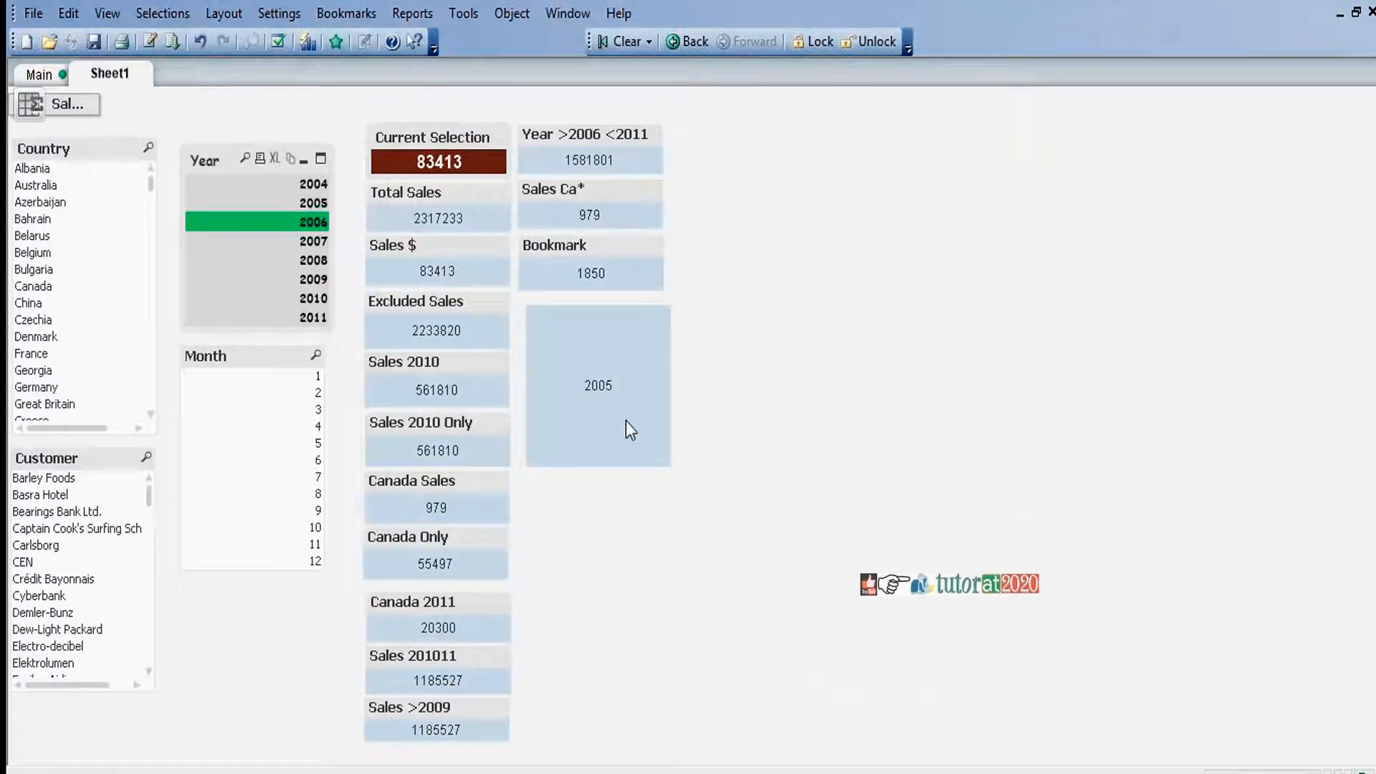
# Select the years 2007, 2008 and 2010 in turn to check the previous-year expression
pyautogui.click(322, 243)
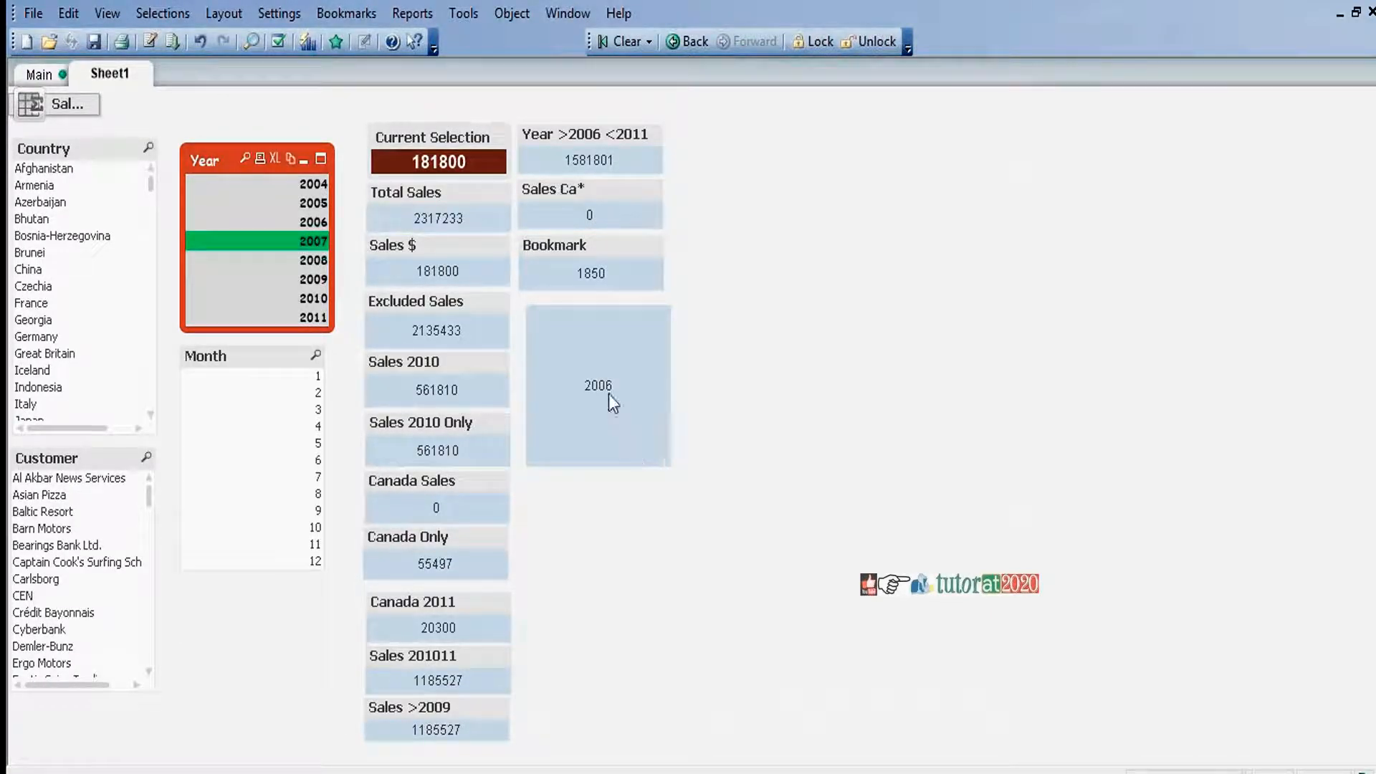
pyautogui.click(309, 261)
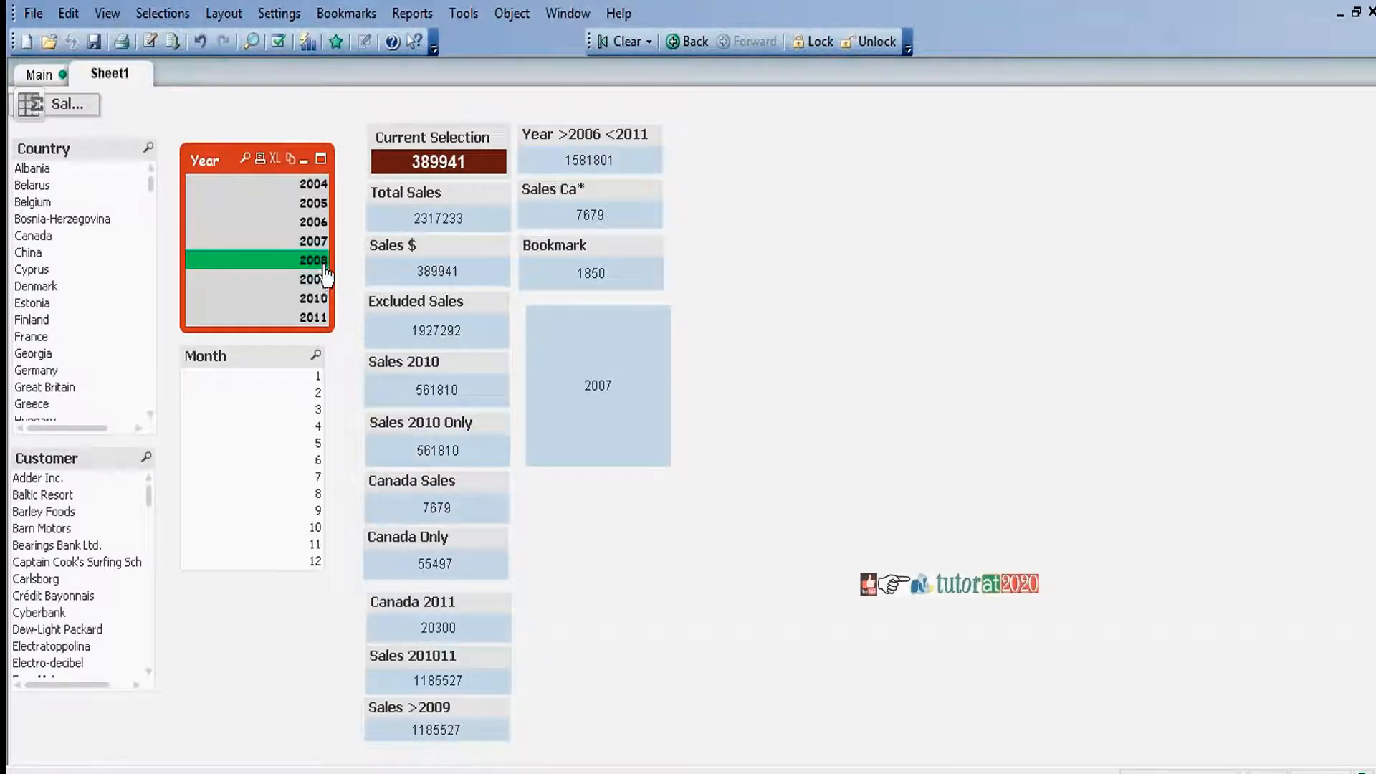
pyautogui.click(320, 299)
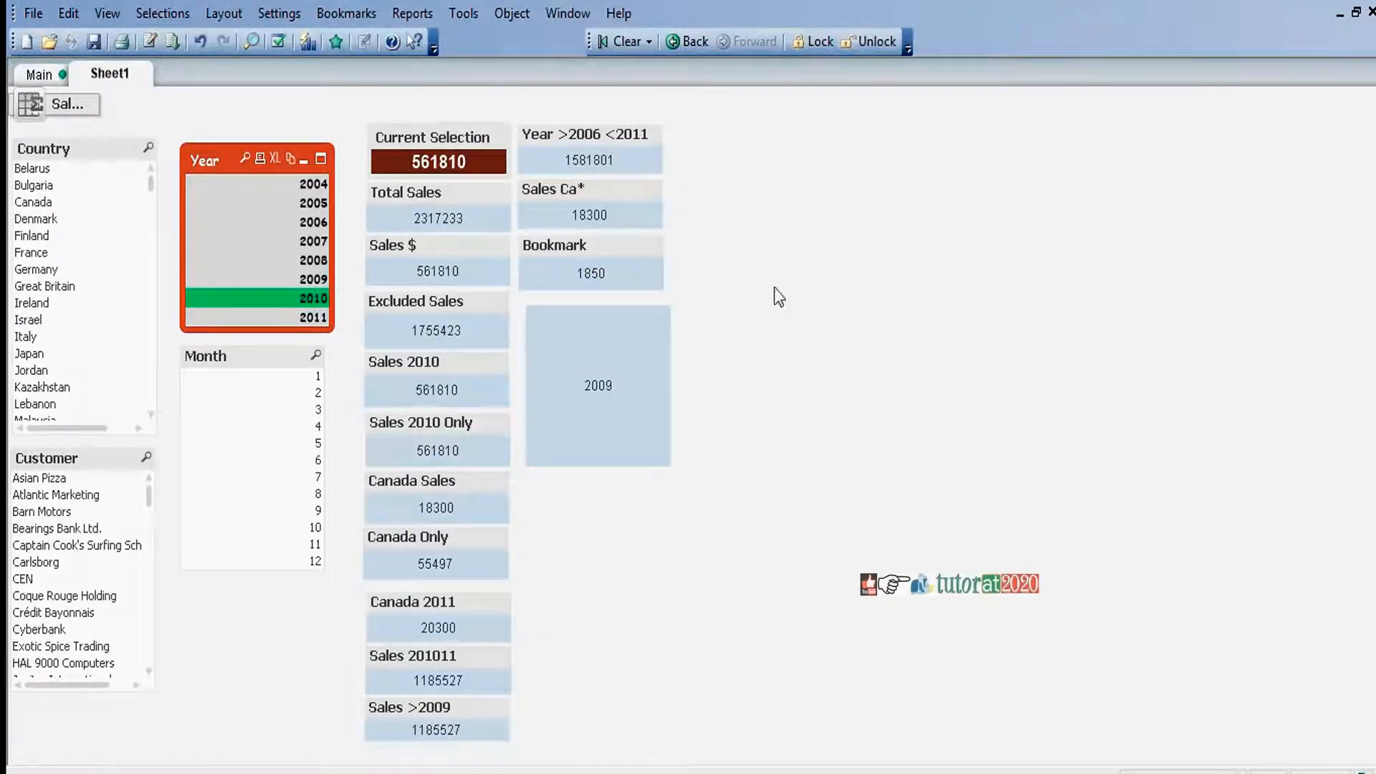
# Start a new chart in the empty area of Sheet1 and choose Straight Table as its type
pyautogui.click(837, 467)
pyautogui.rightClick(788, 148)
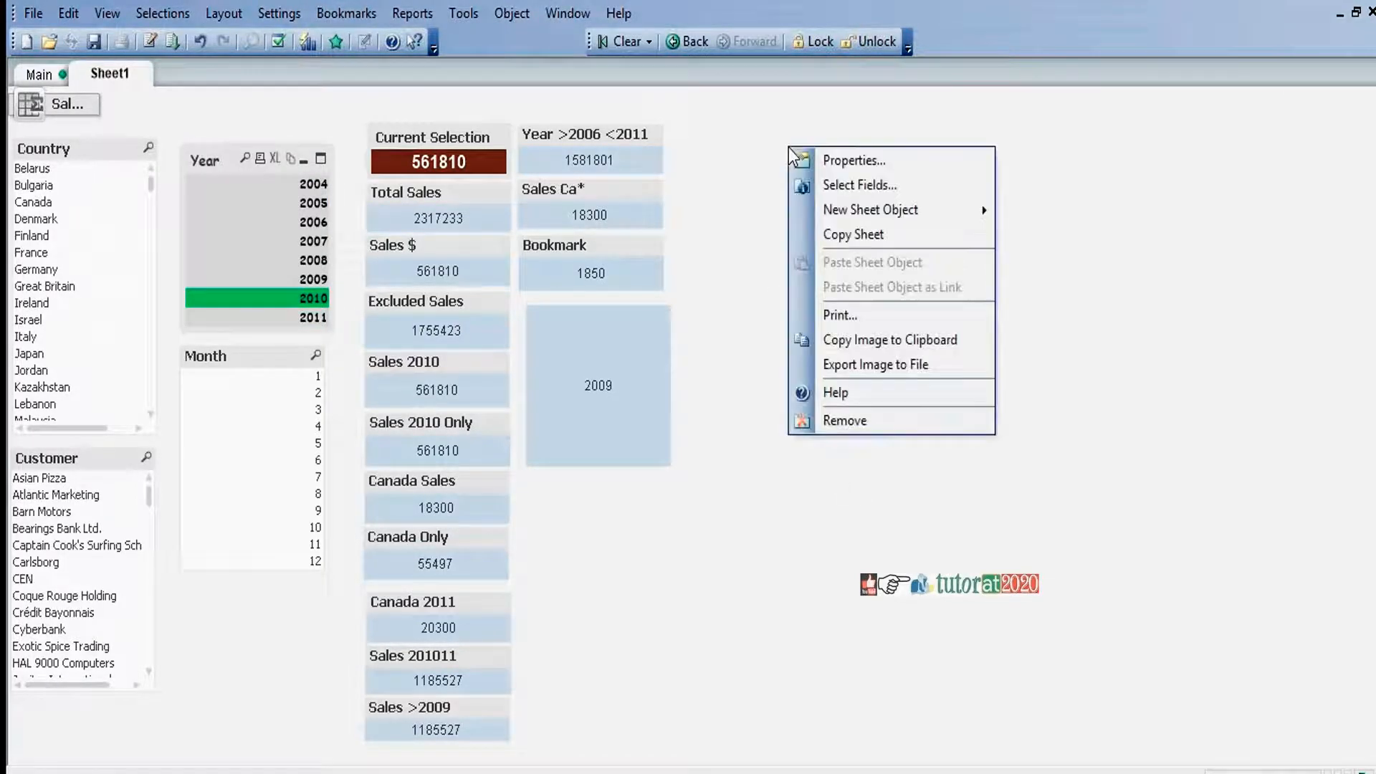
pyautogui.moveTo(874, 212)
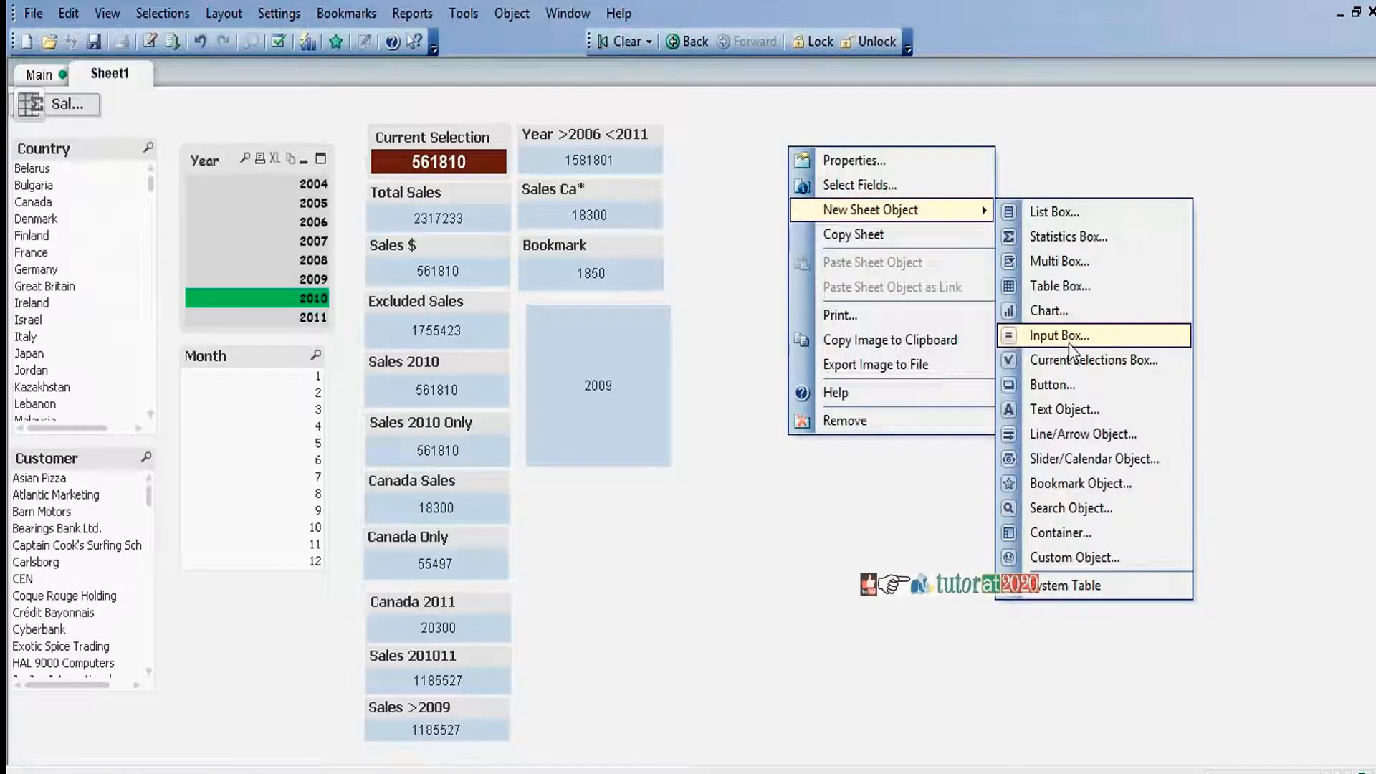
pyautogui.click(1052, 311)
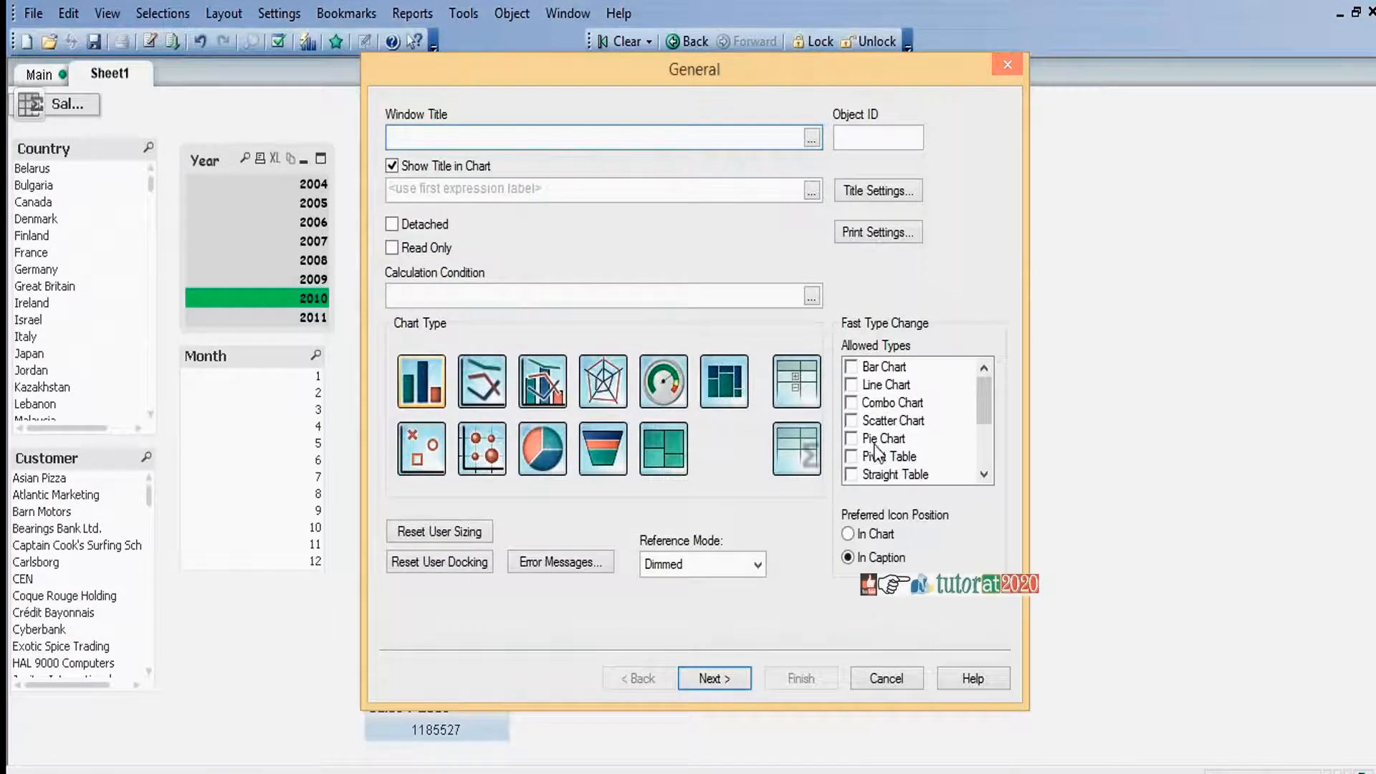
pyautogui.click(790, 445)
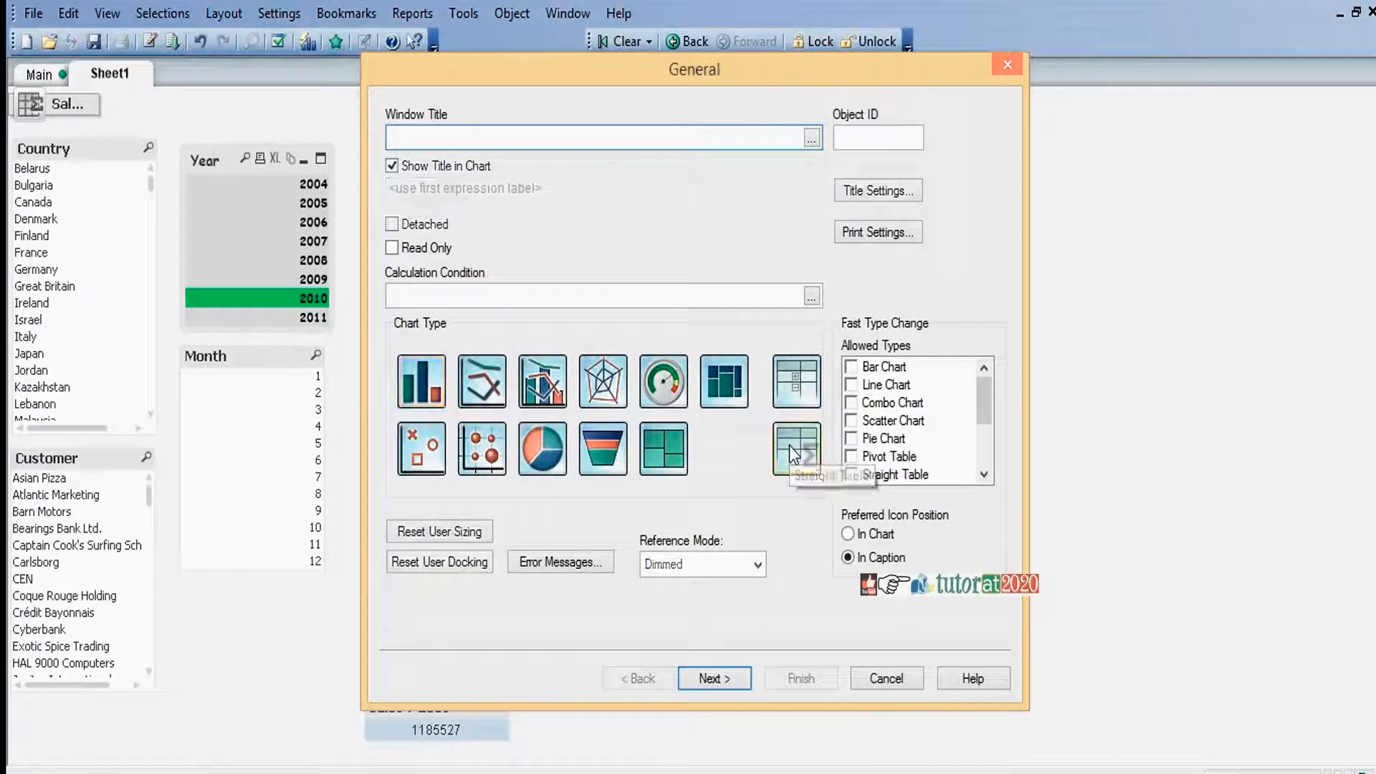
pyautogui.click(712, 680)
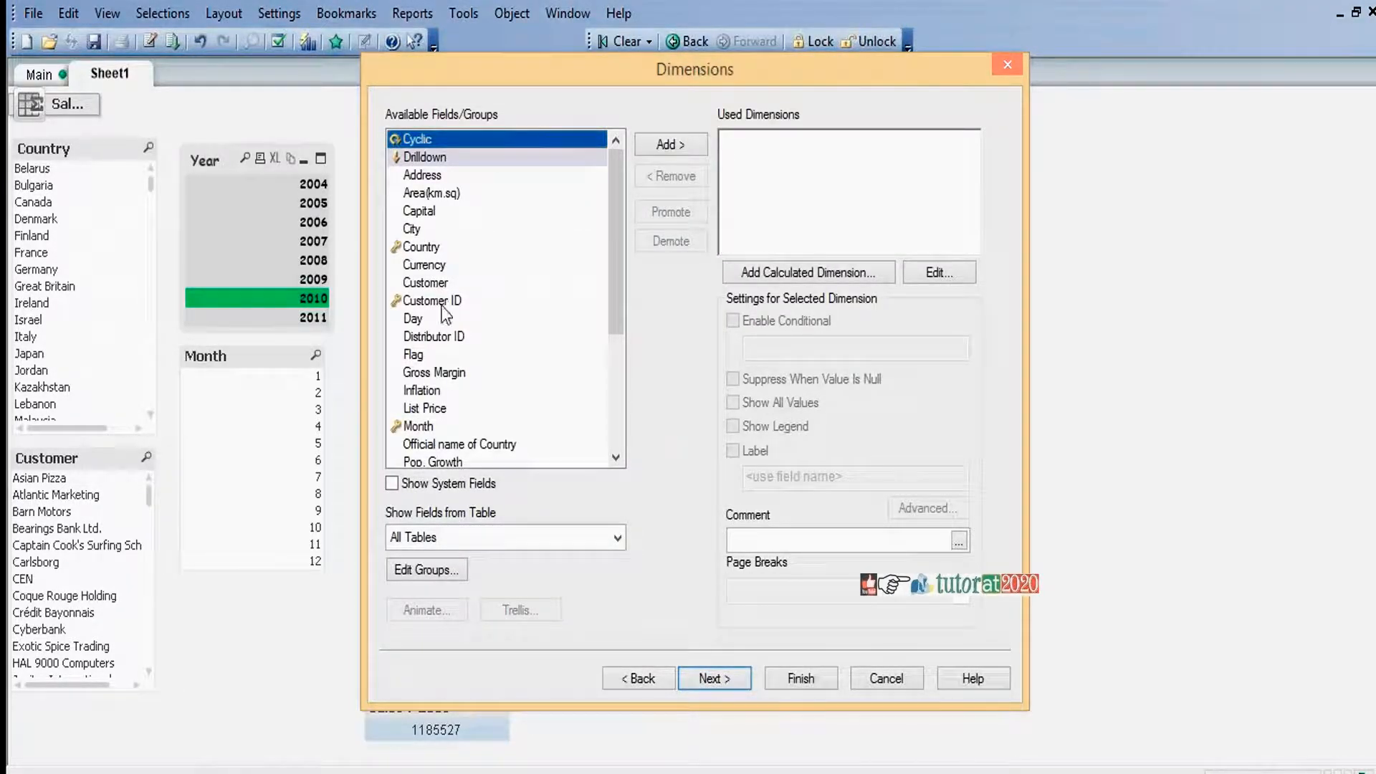
# Add Country as the straight table's dimension and proceed to defining its expression
pyautogui.click(434, 248)
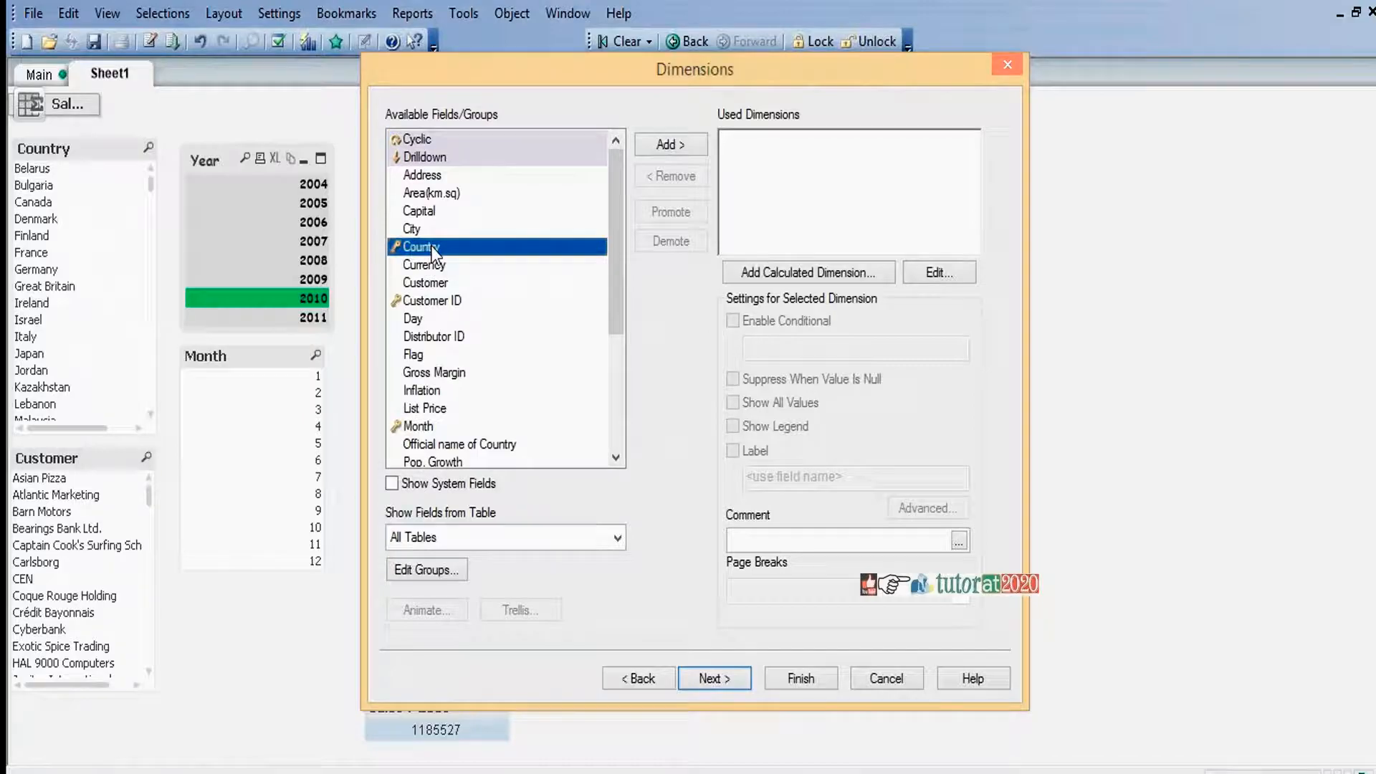
pyautogui.click(663, 145)
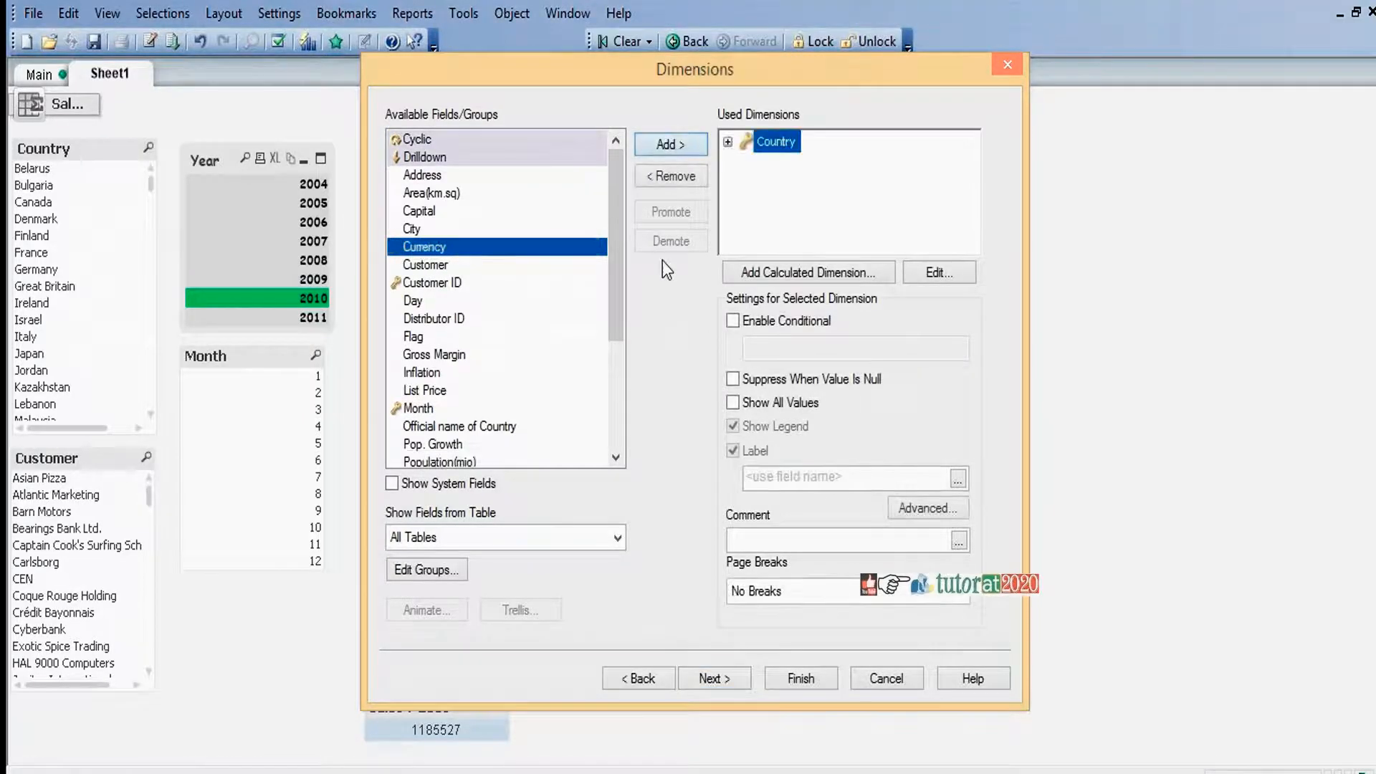
pyautogui.click(712, 678)
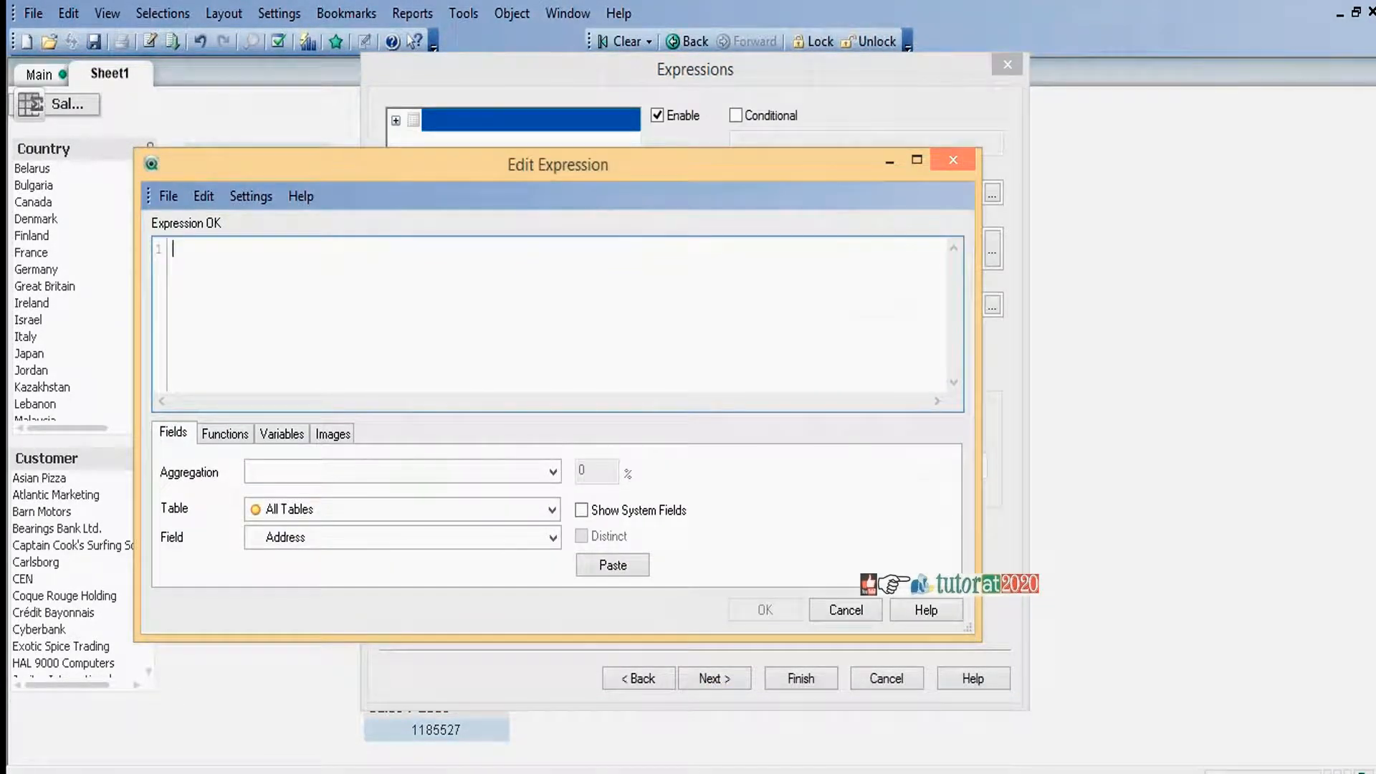
# Build the chart expression Sum (Sales) from the Sum aggregation and the Sales field
pyautogui.click(550, 471)
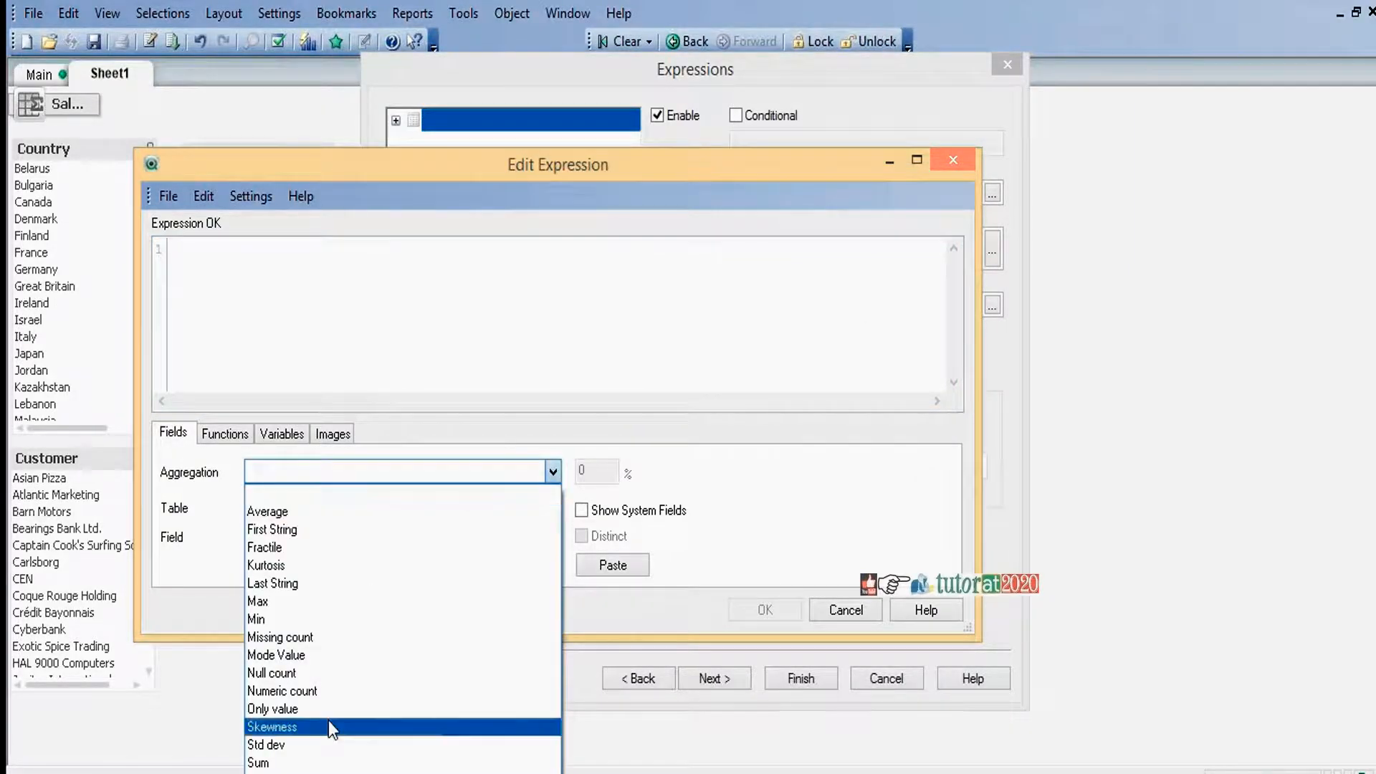
pyautogui.click(332, 762)
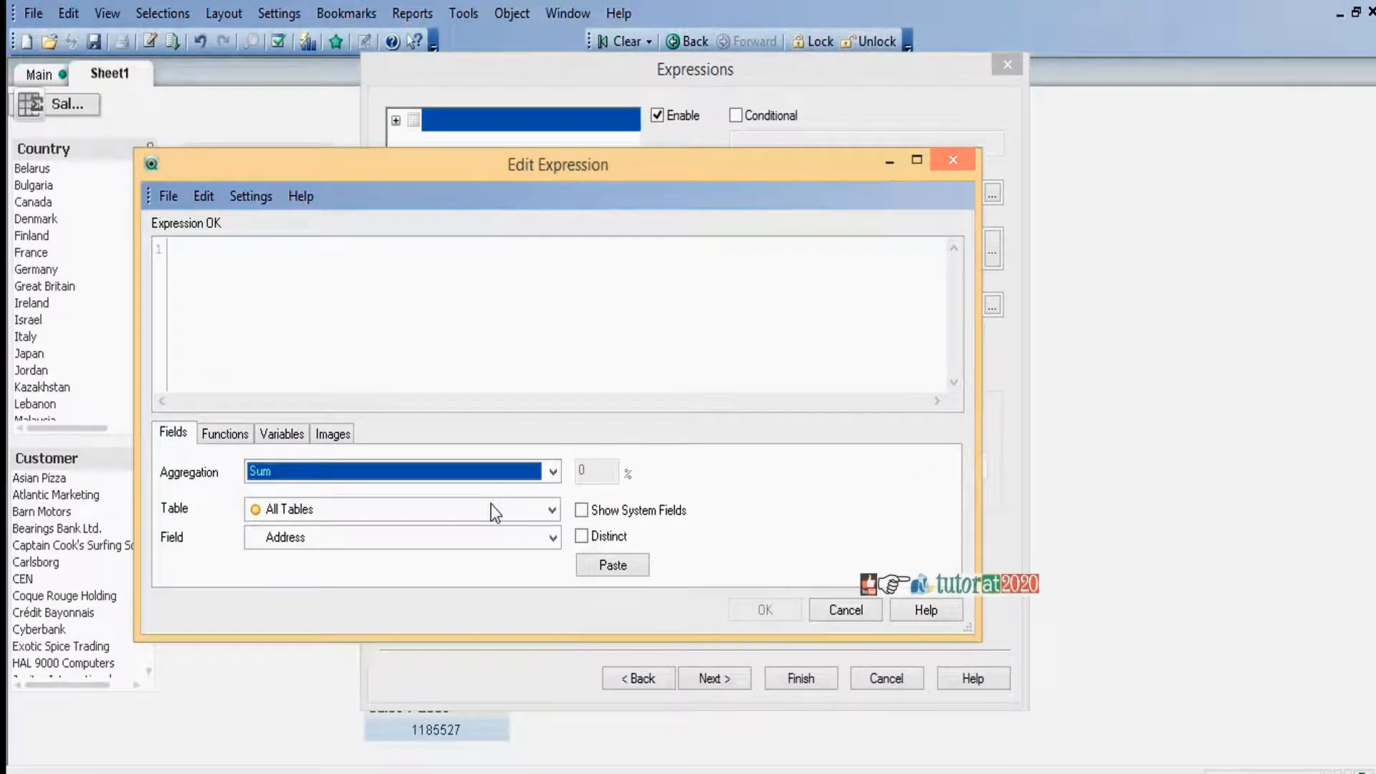
pyautogui.click(553, 540)
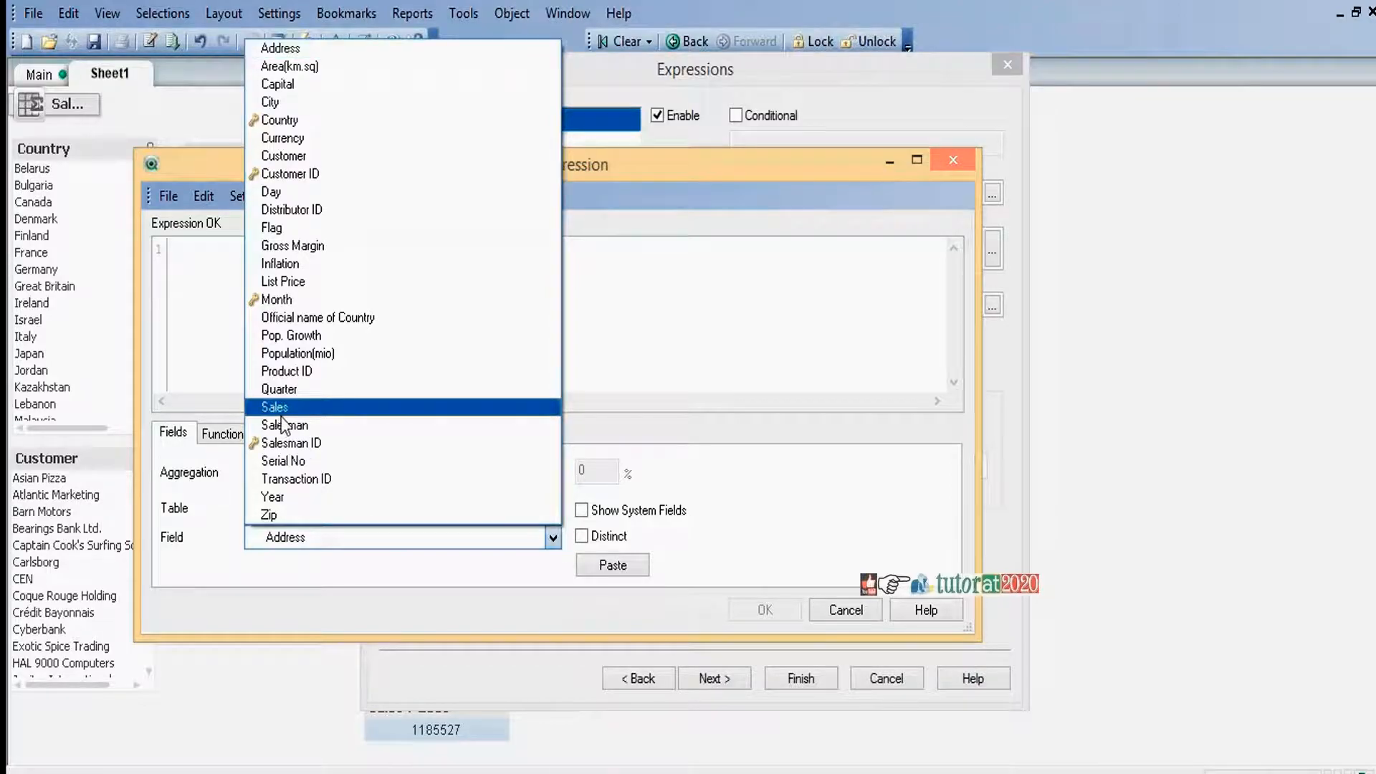
pyautogui.click(286, 412)
pyautogui.click(611, 567)
# Insert the set modifier {$<Year=>} before Sales inside the Sum expression
pyautogui.click(208, 249)
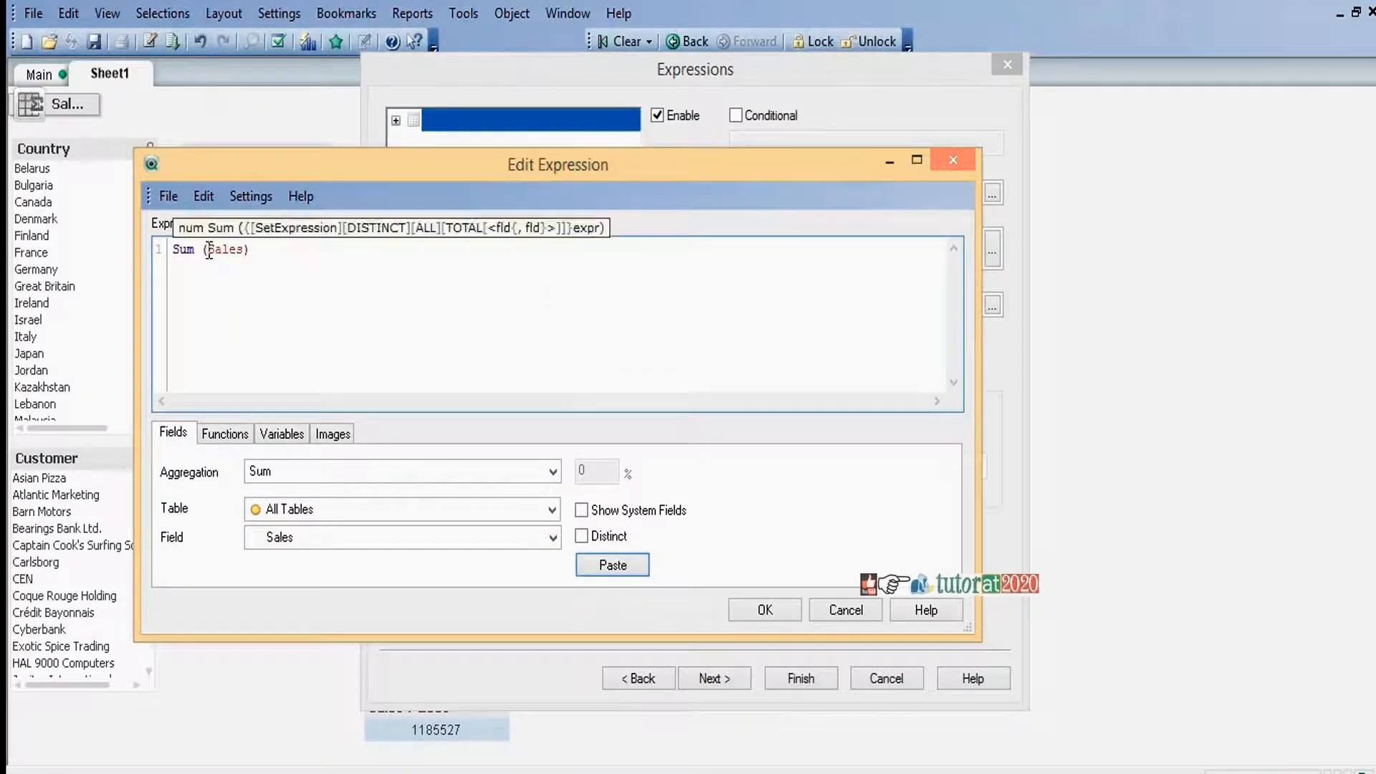
pyautogui.write('{}')
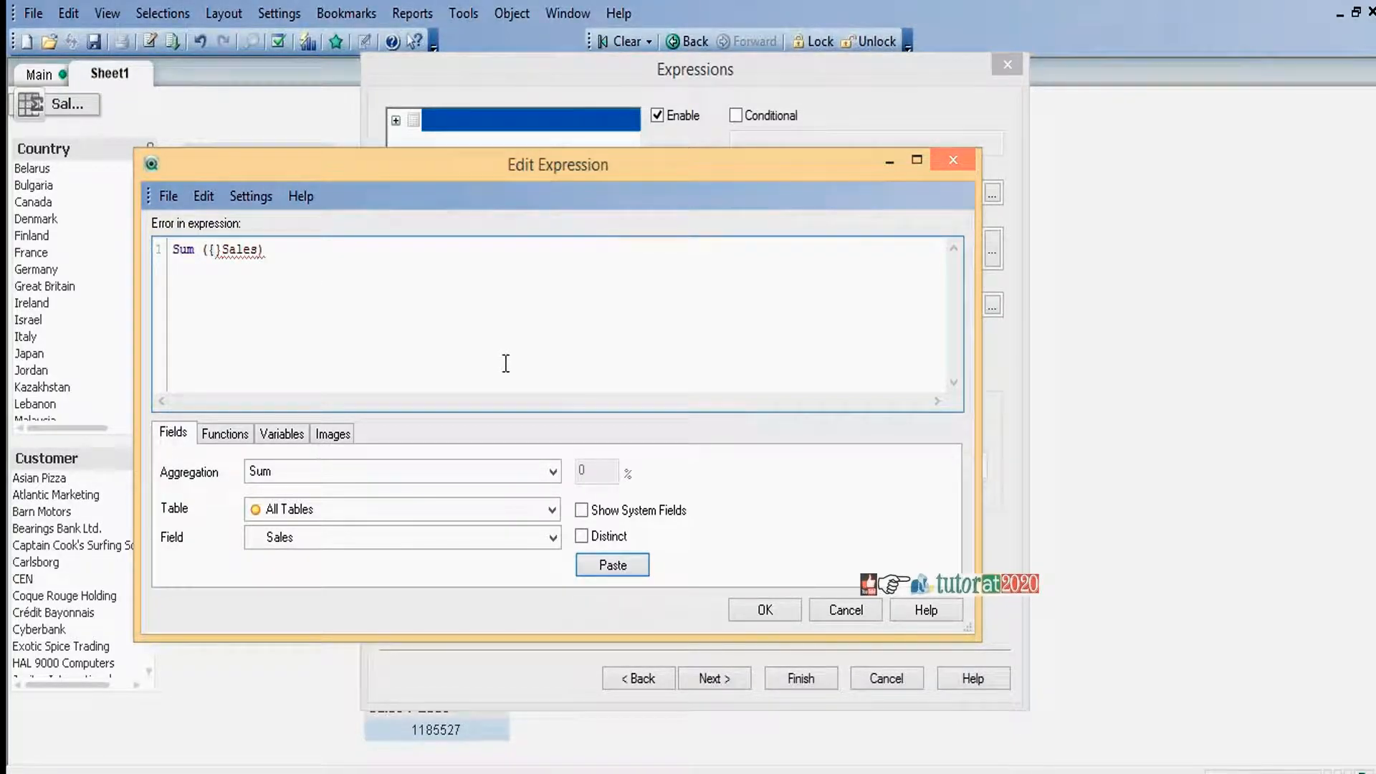
pyautogui.write('$')
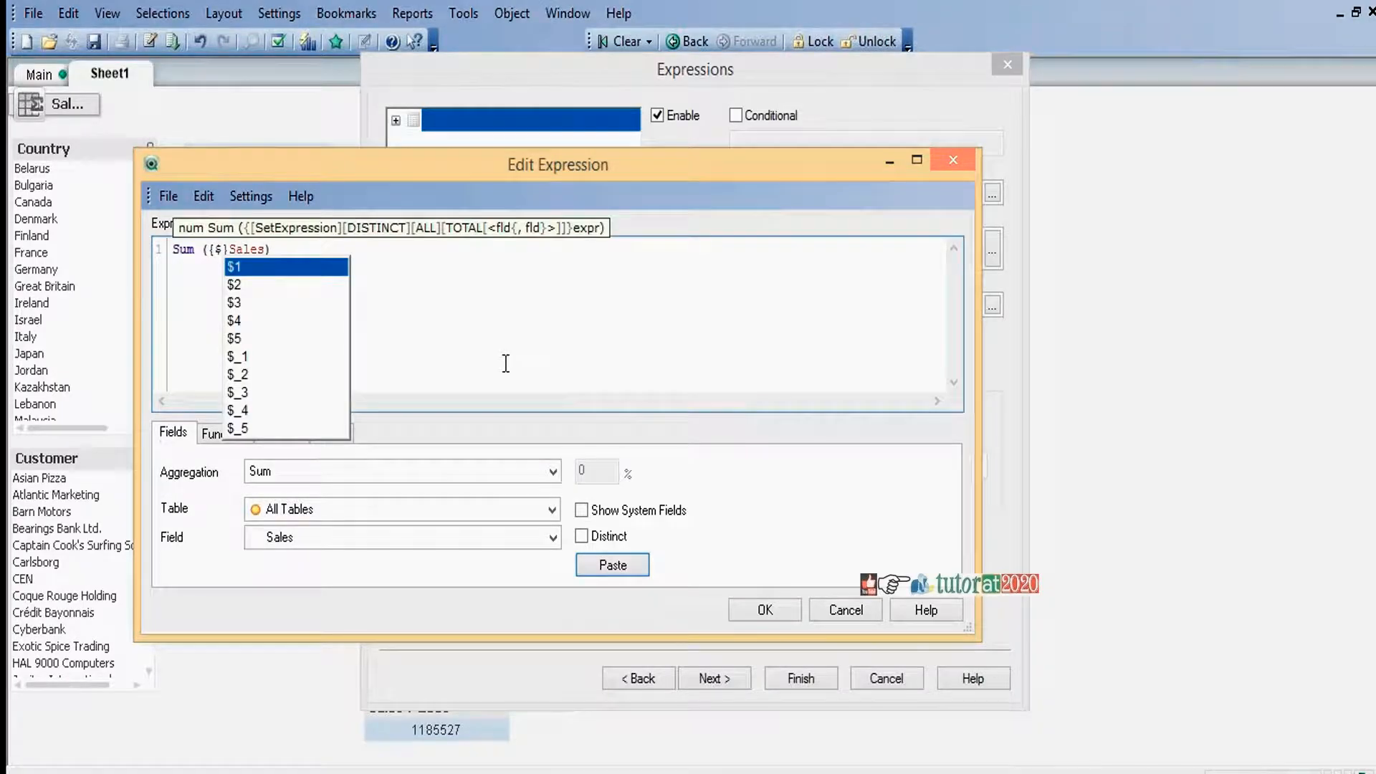
pyautogui.write('<>')
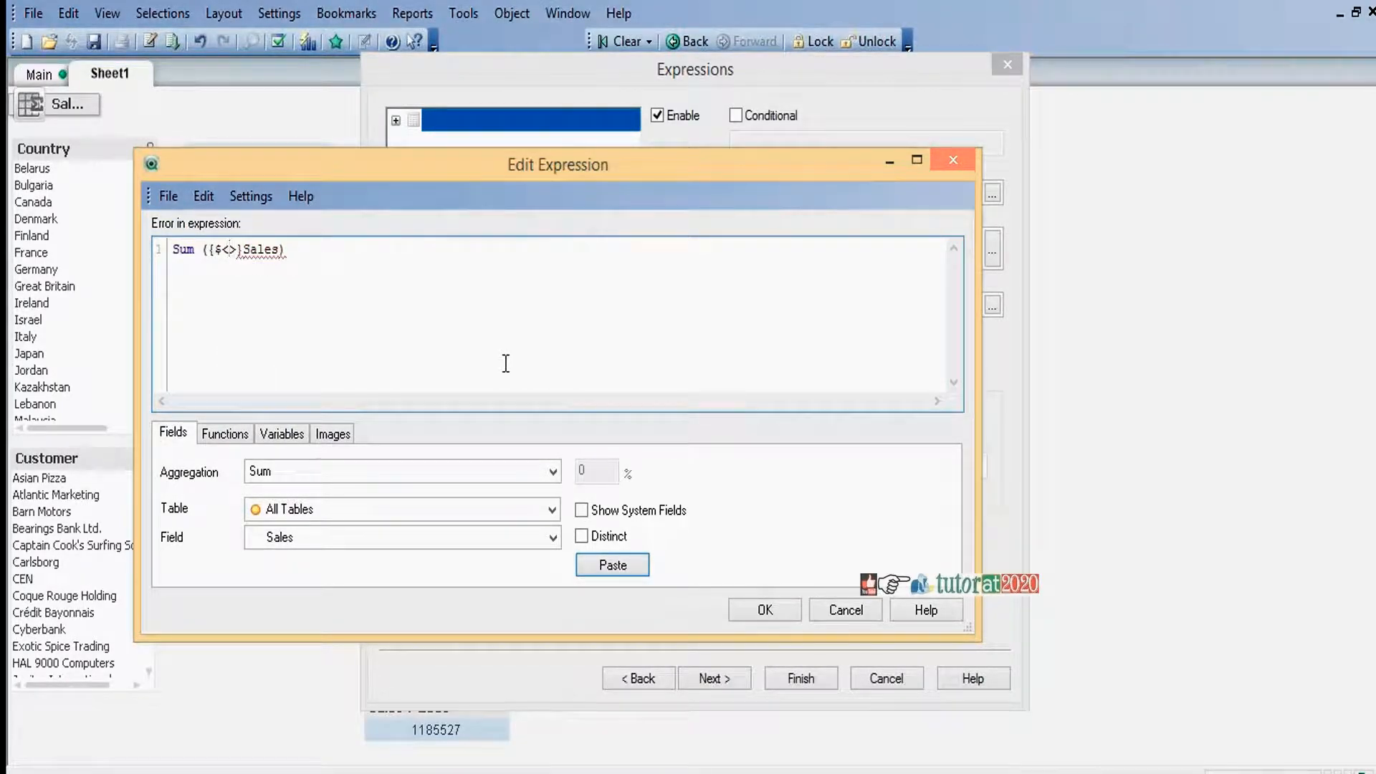
pyautogui.write('Y')
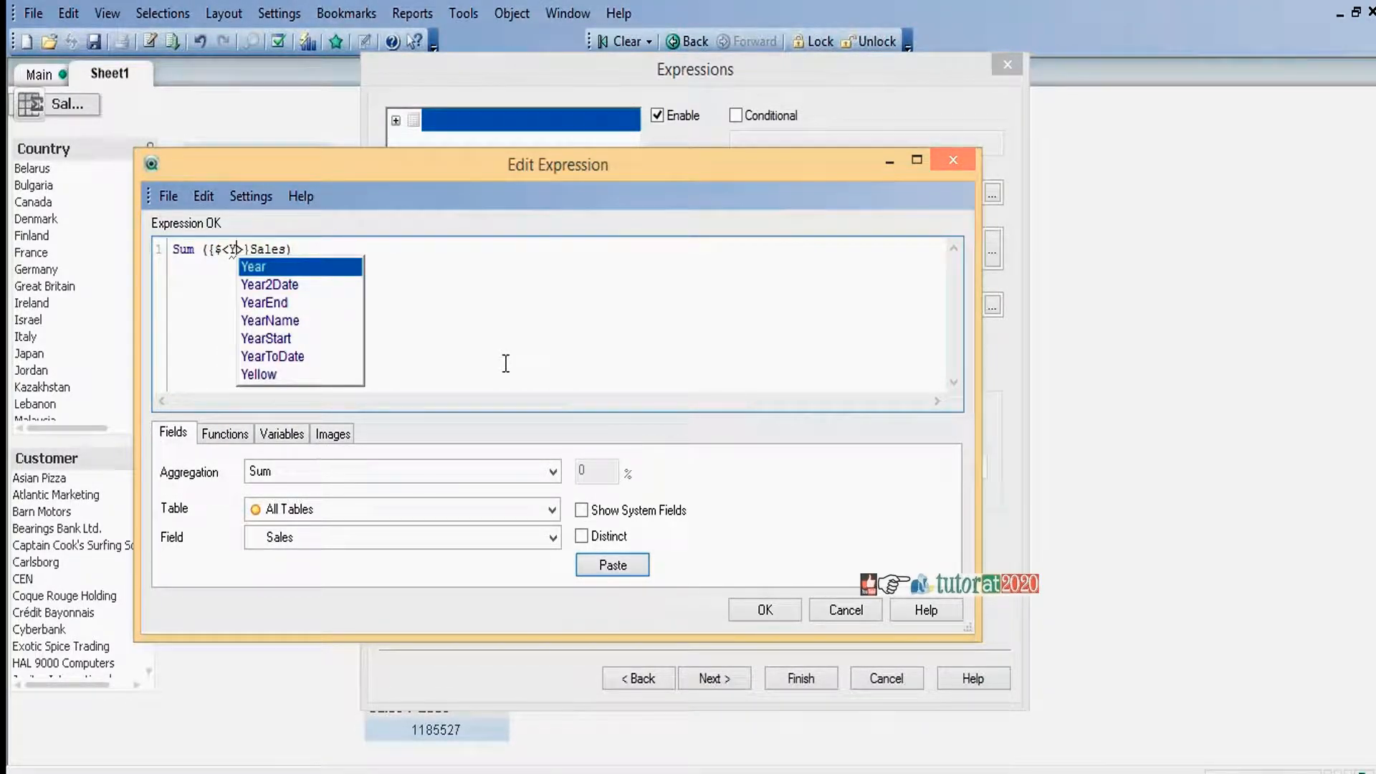
pyautogui.press('Return')
pyautogui.write('=')
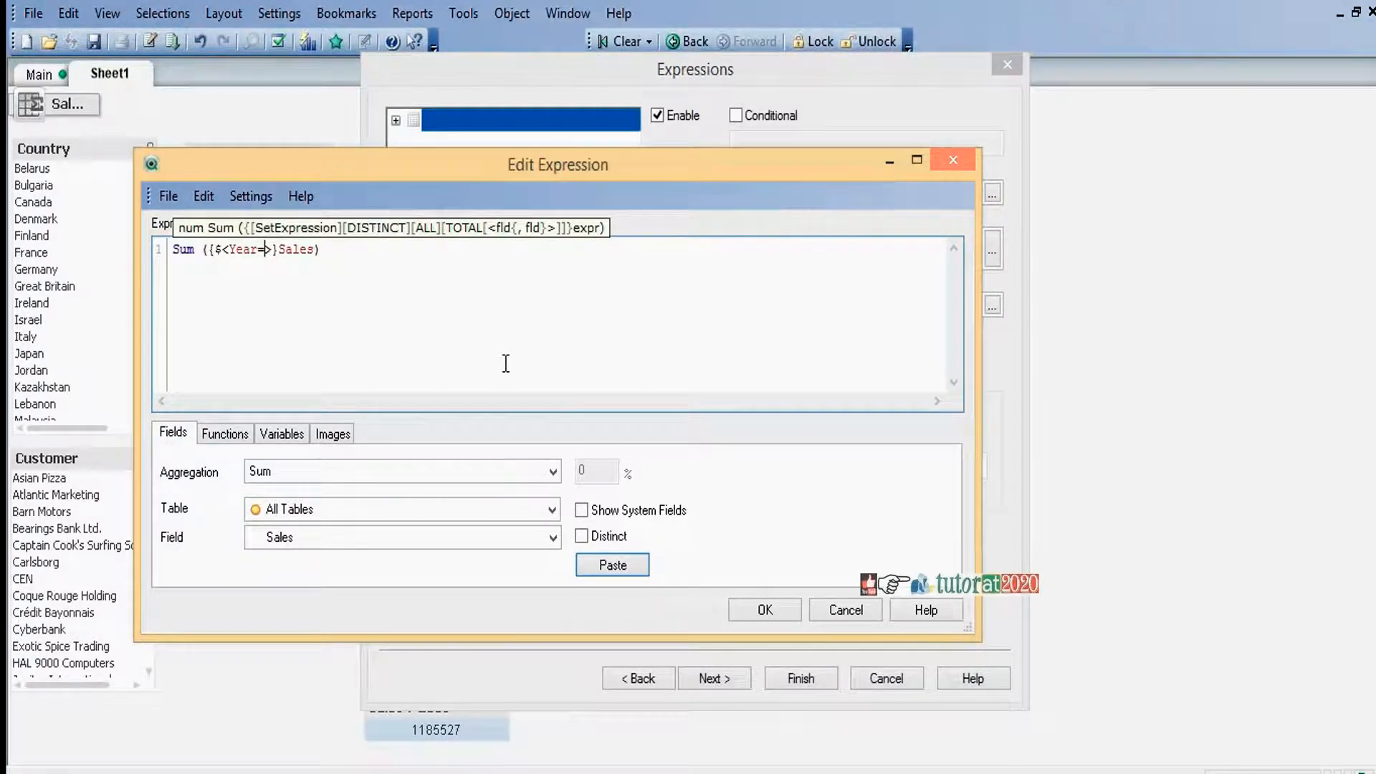
# Set the modifier's Year value to {$(=Year-1)}, accept the expression and label it =Year-1
pyautogui.write('{}')
pyautogui.write('$')
pyautogui.write('(=)')
pyautogui.write('Year-')
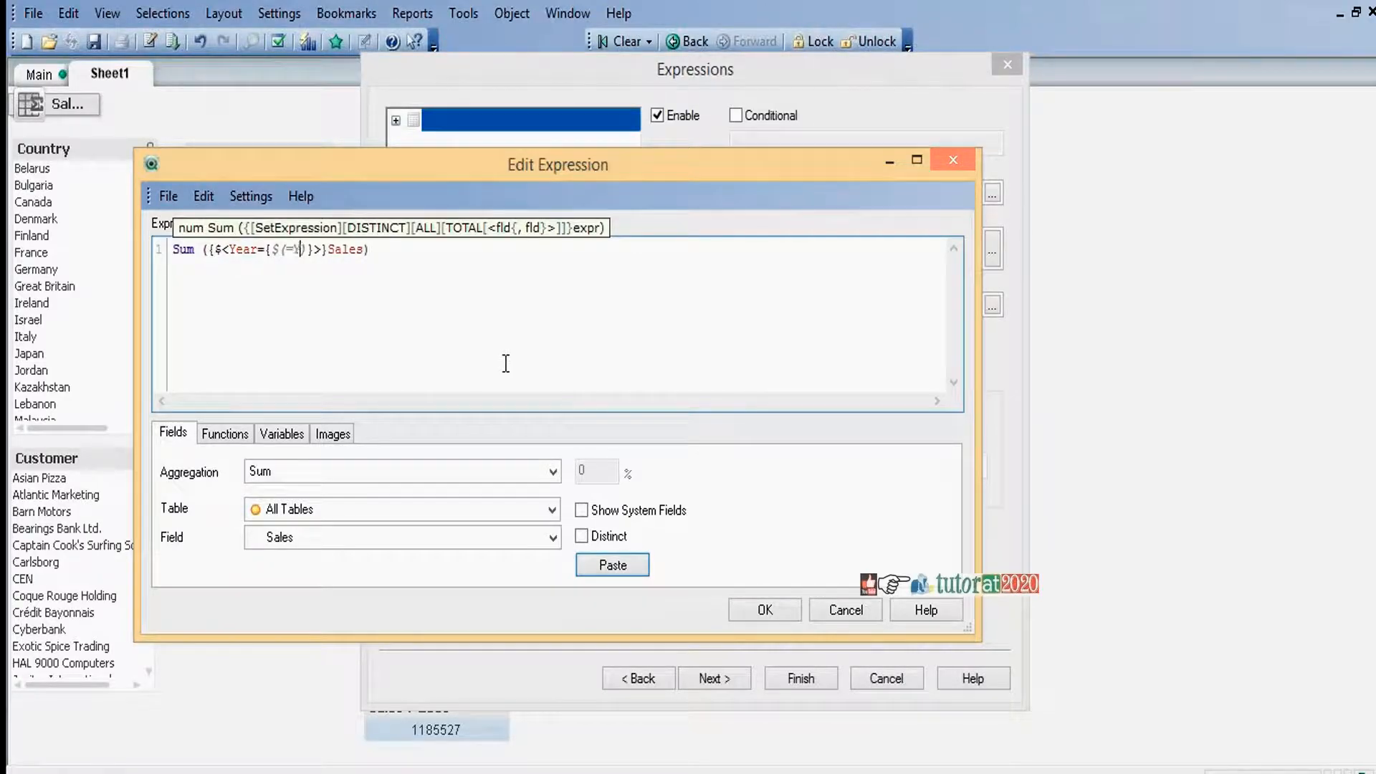
pyautogui.write('1')
pyautogui.click(765, 609)
pyautogui.click(761, 191)
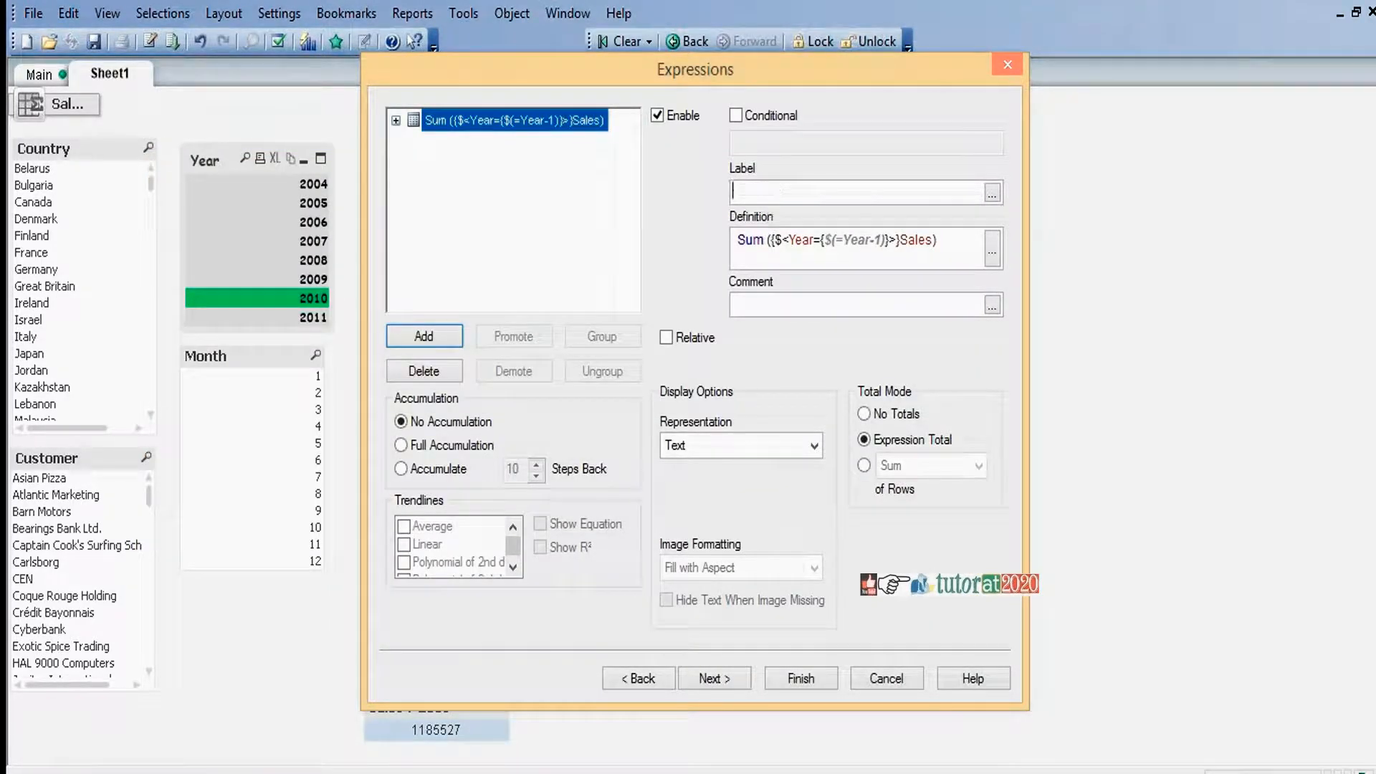
pyautogui.write('=Year-1')
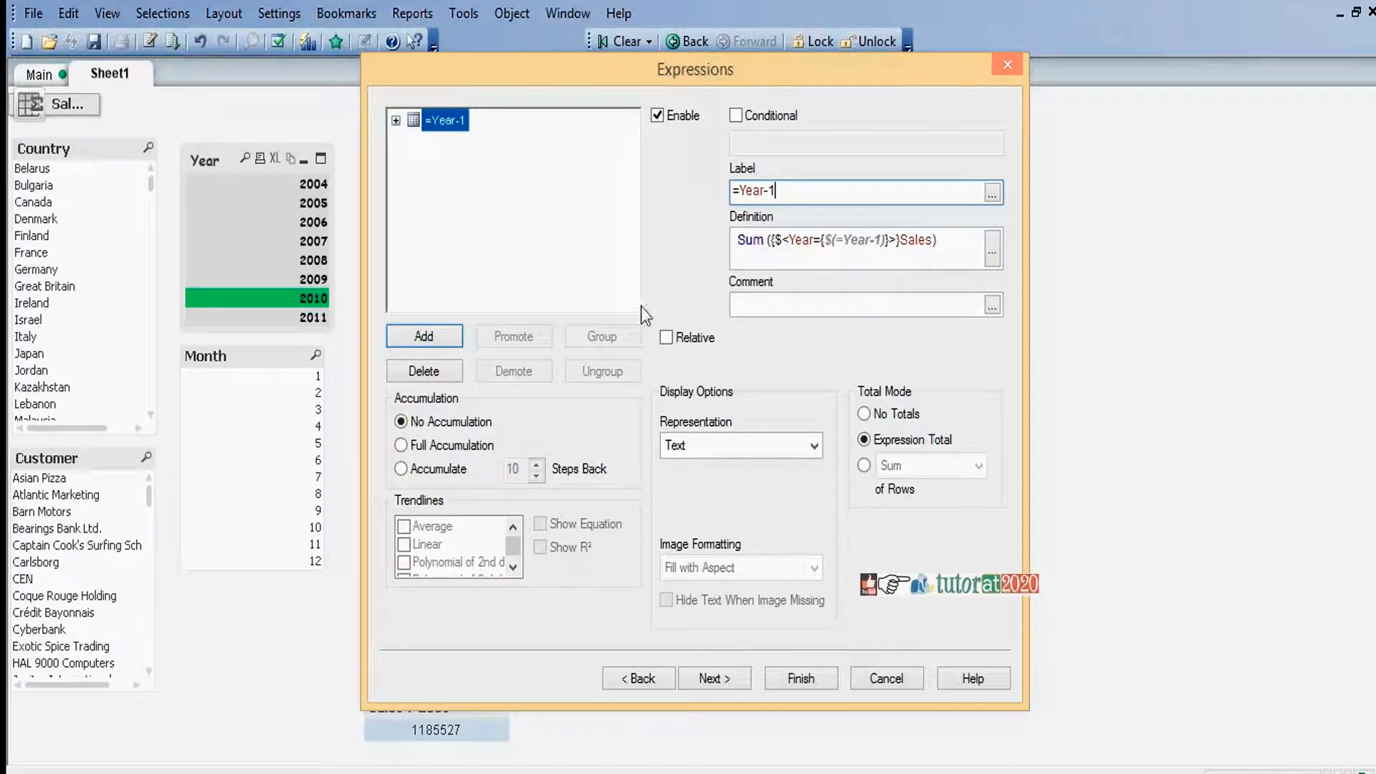
# Add a second expression to the straight table with the formula Sum(Sales)
pyautogui.click(413, 334)
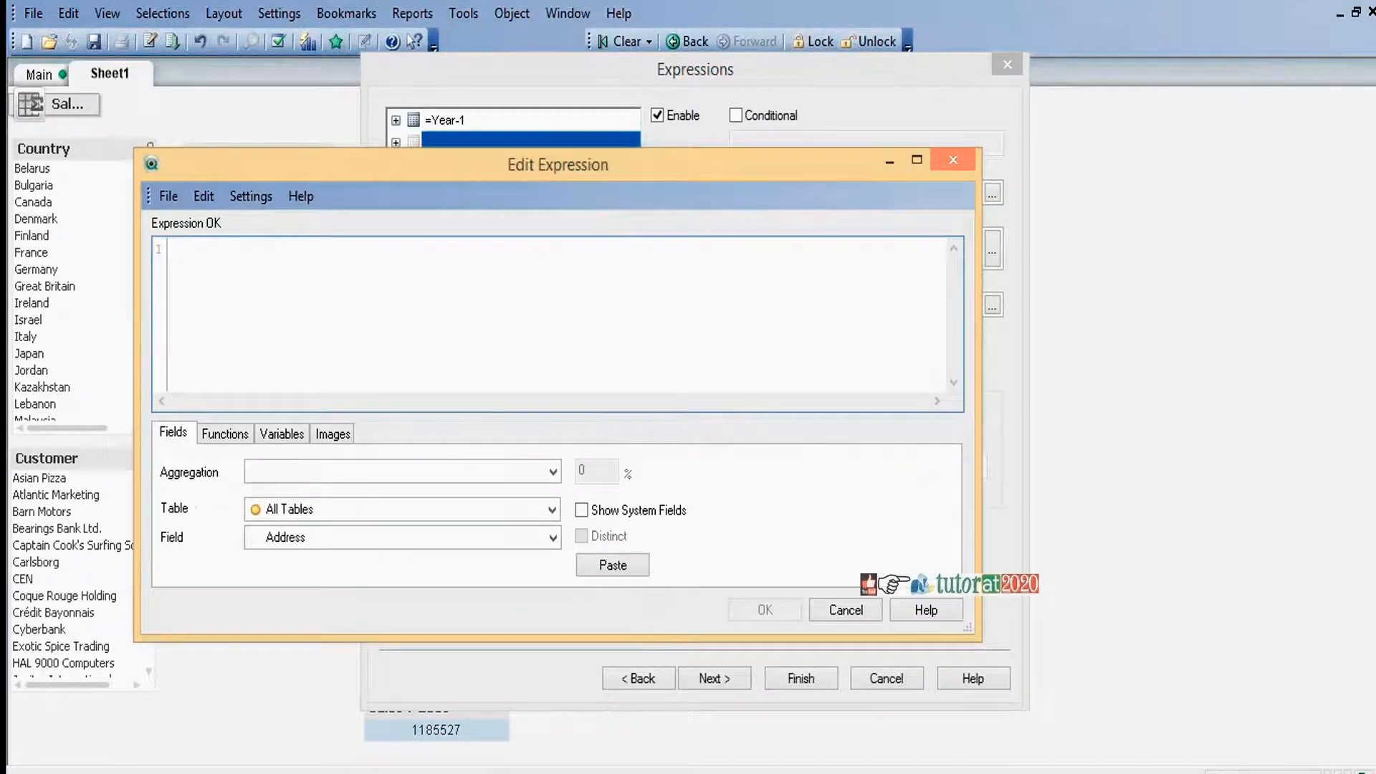
pyautogui.write('Sum')
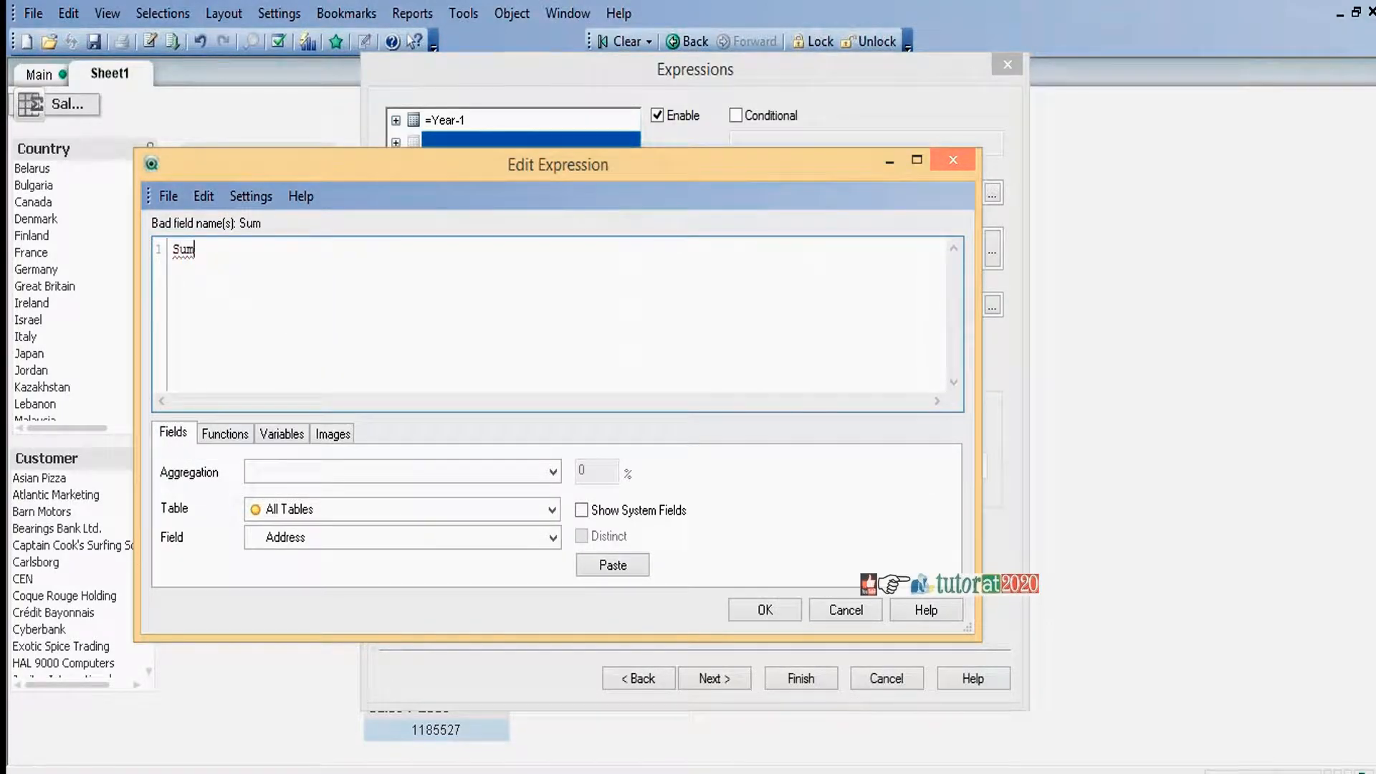
pyautogui.write('(Sales')
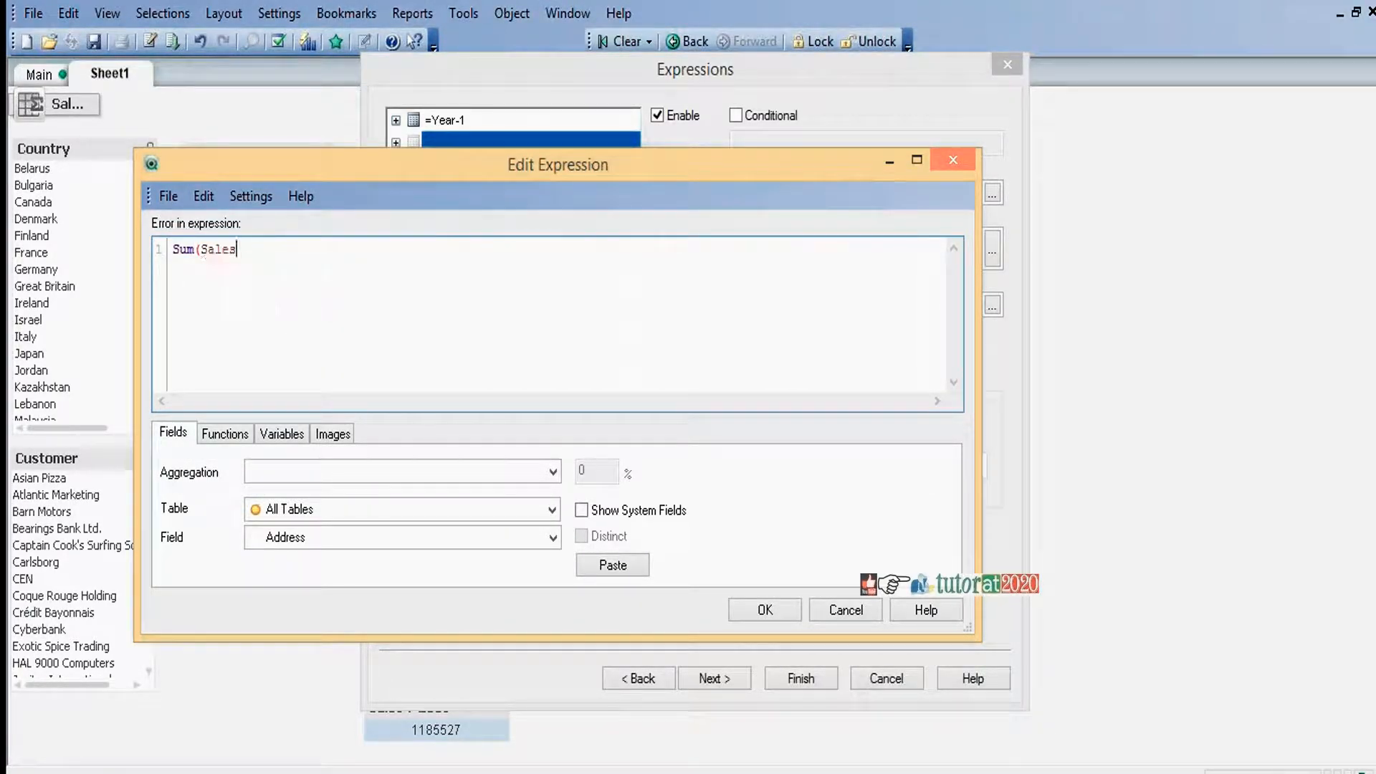
pyautogui.write(')')
# Insert a set expression {$<Year>} before Sales in the second Sum formula
pyautogui.press('Left')
pyautogui.press('Left')
pyautogui.press('Left')
pyautogui.press('Left')
pyautogui.press('Left')
pyautogui.press('Left')
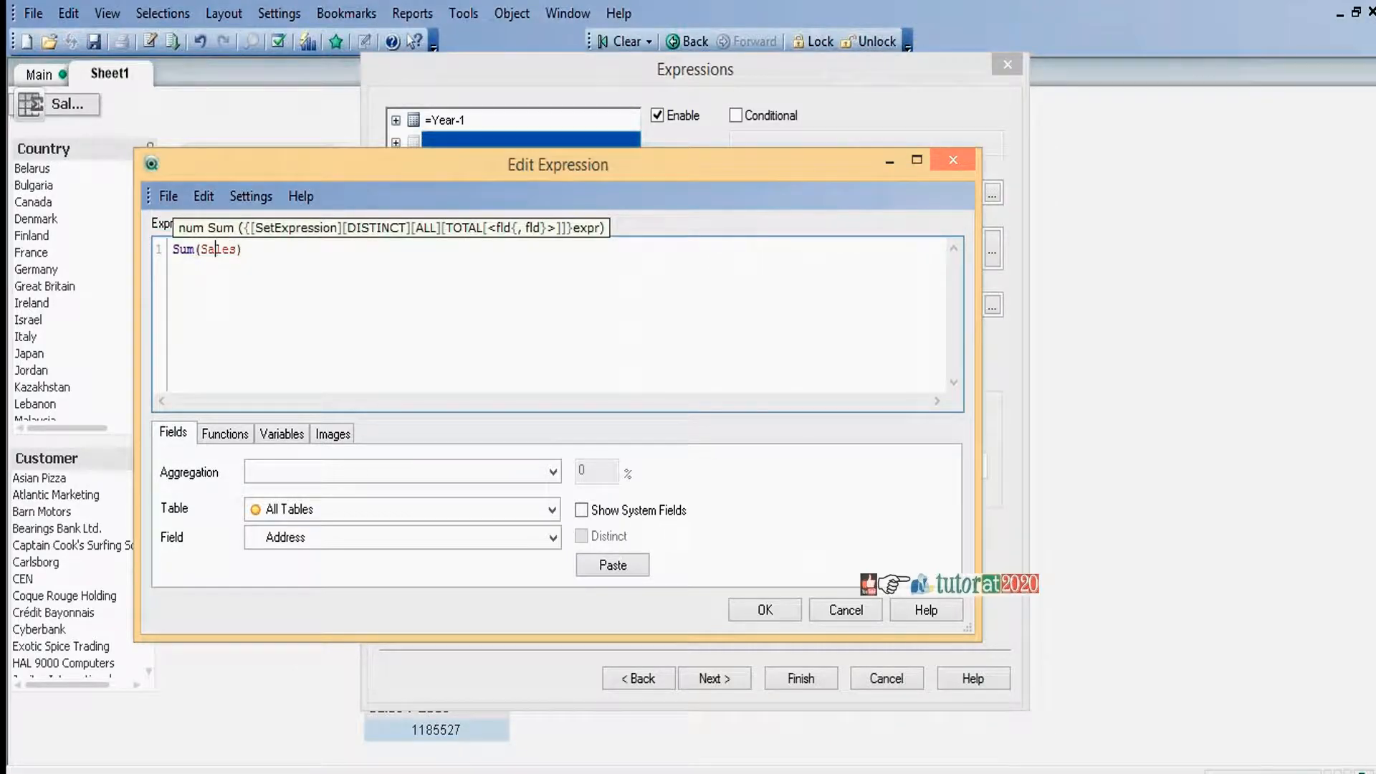
pyautogui.write('{')
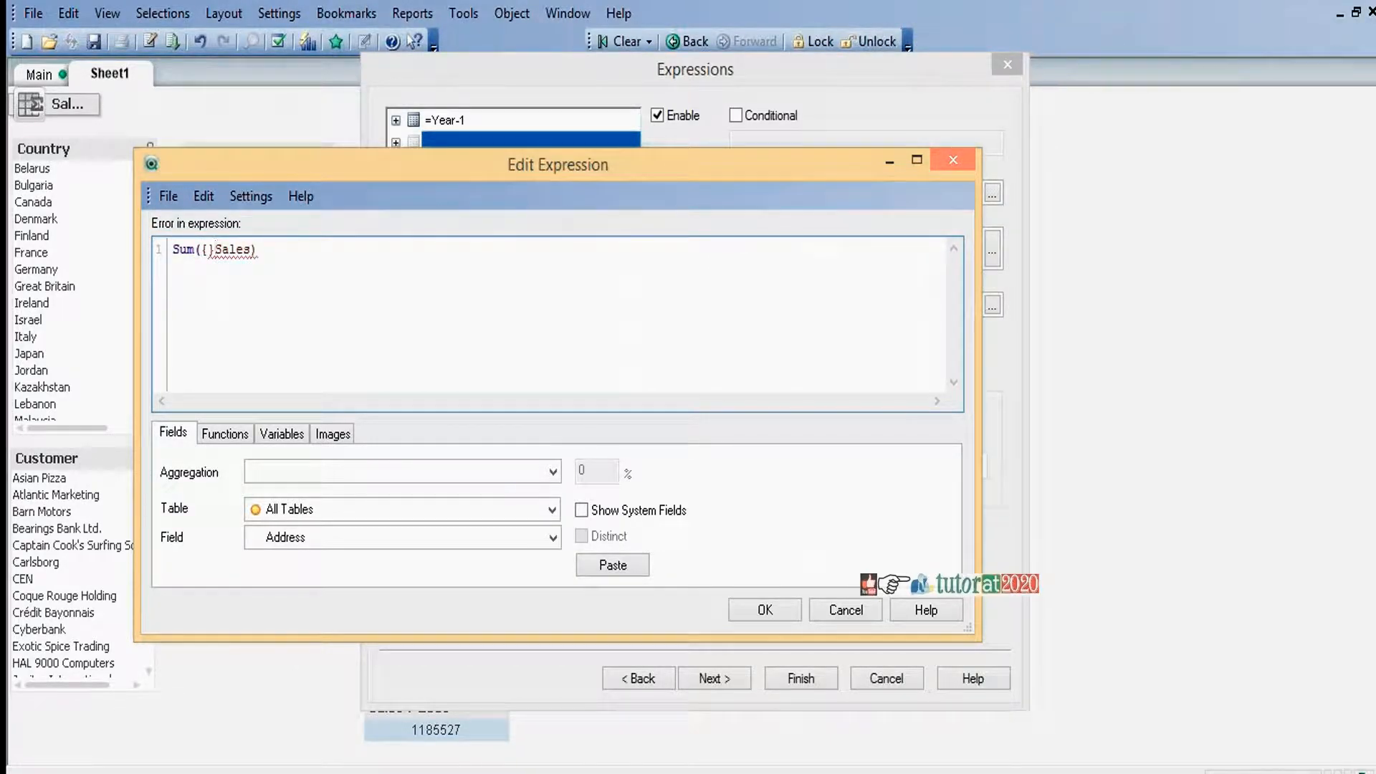
pyautogui.write('$<>')
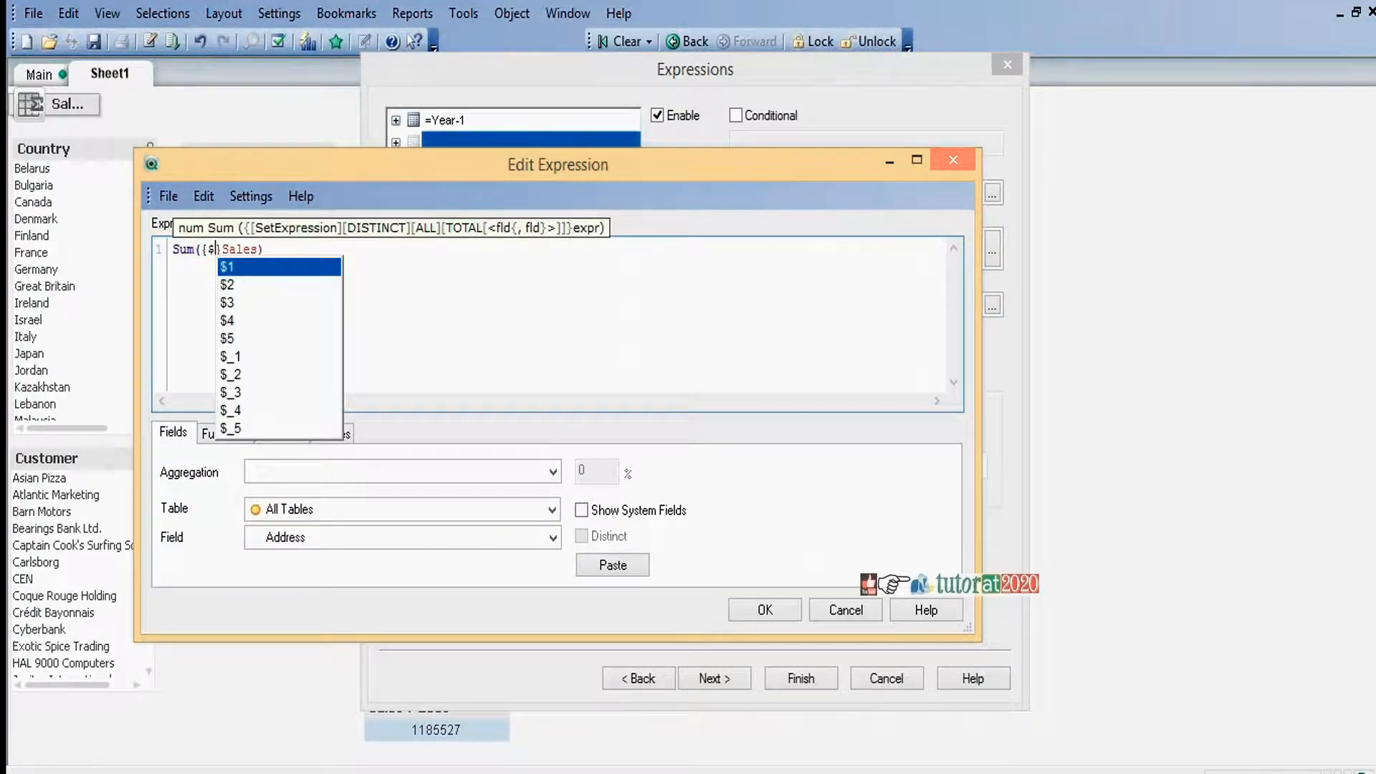
pyautogui.press('Left')
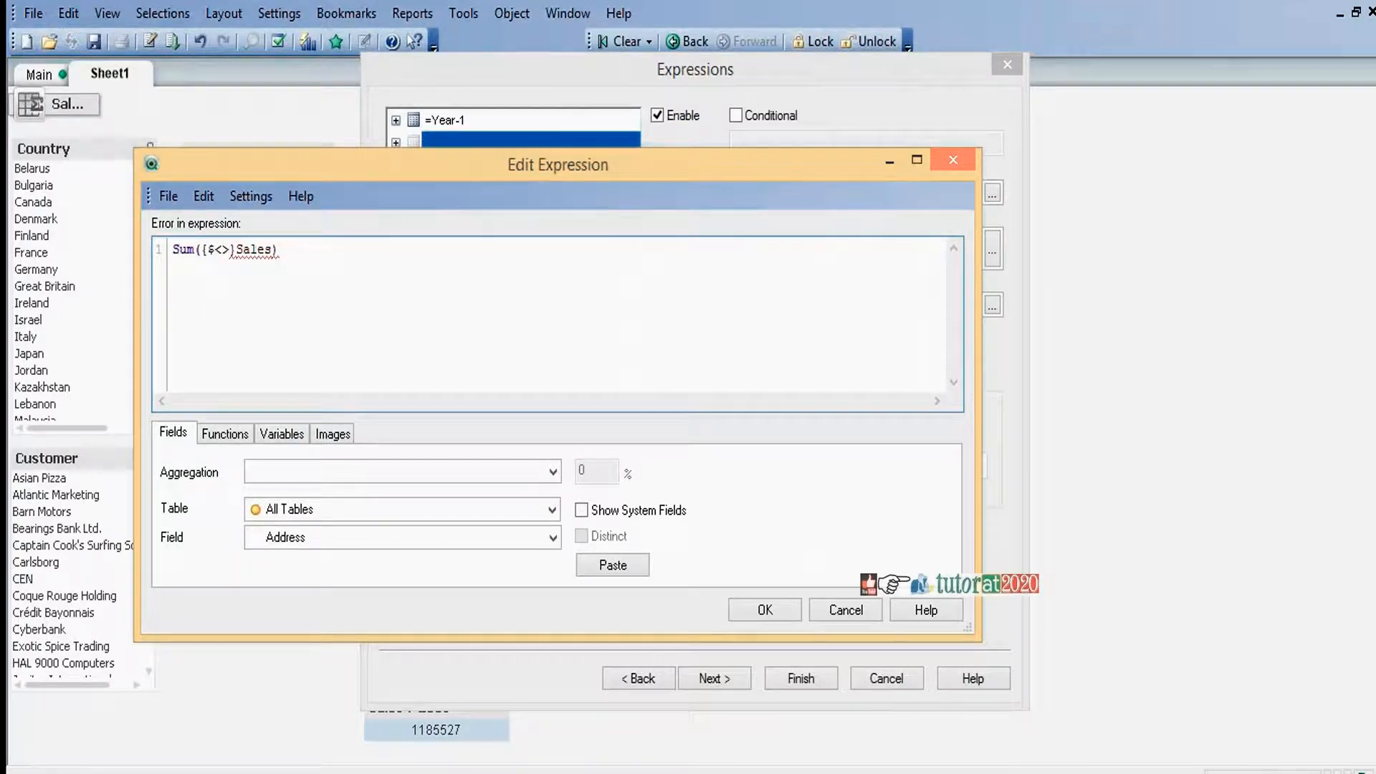
pyautogui.write('Ye')
pyautogui.press('Return')
# Complete the Year modifier with ={$(=Year)} and accept the current-year expression
pyautogui.write('={')
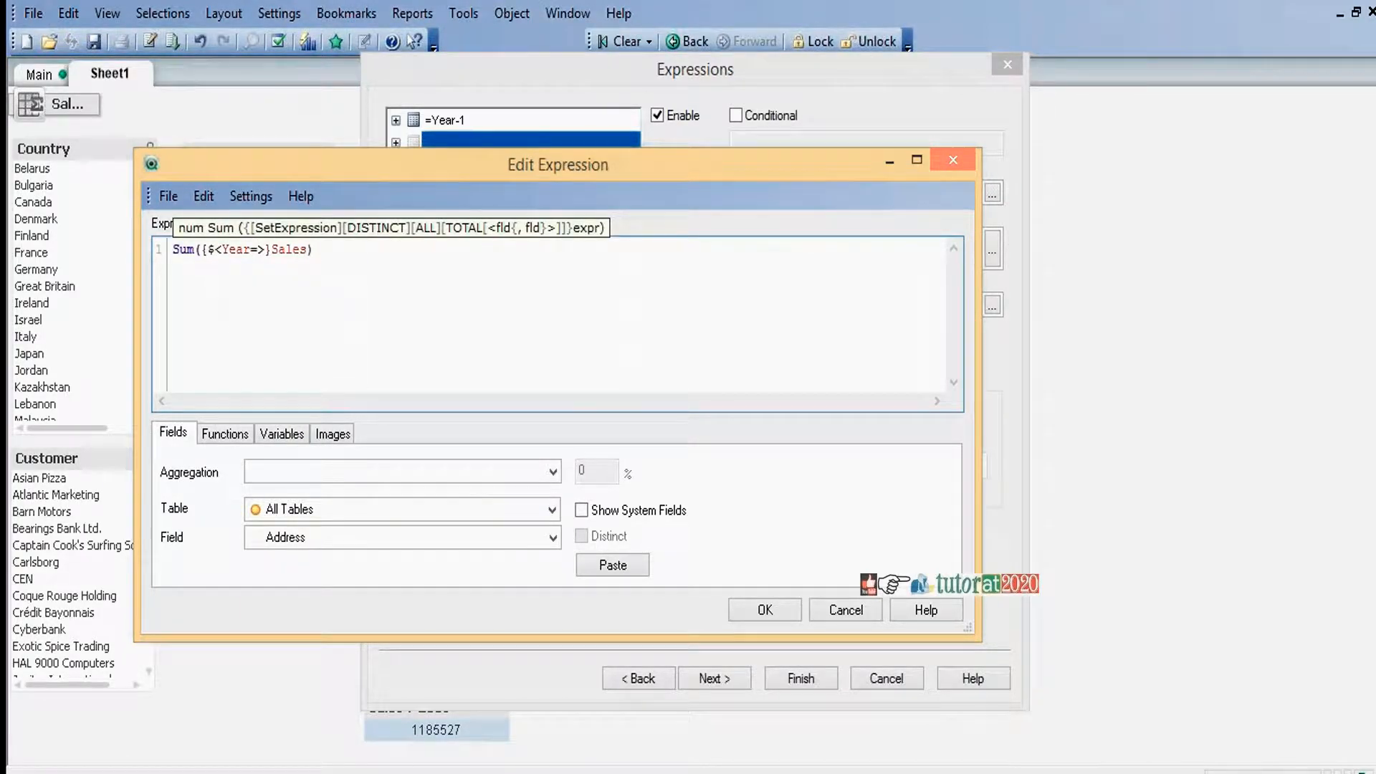
pyautogui.write('}')
pyautogui.write('$()')
pyautogui.press('Left')
pyautogui.write('=Year')
pyautogui.click(771, 610)
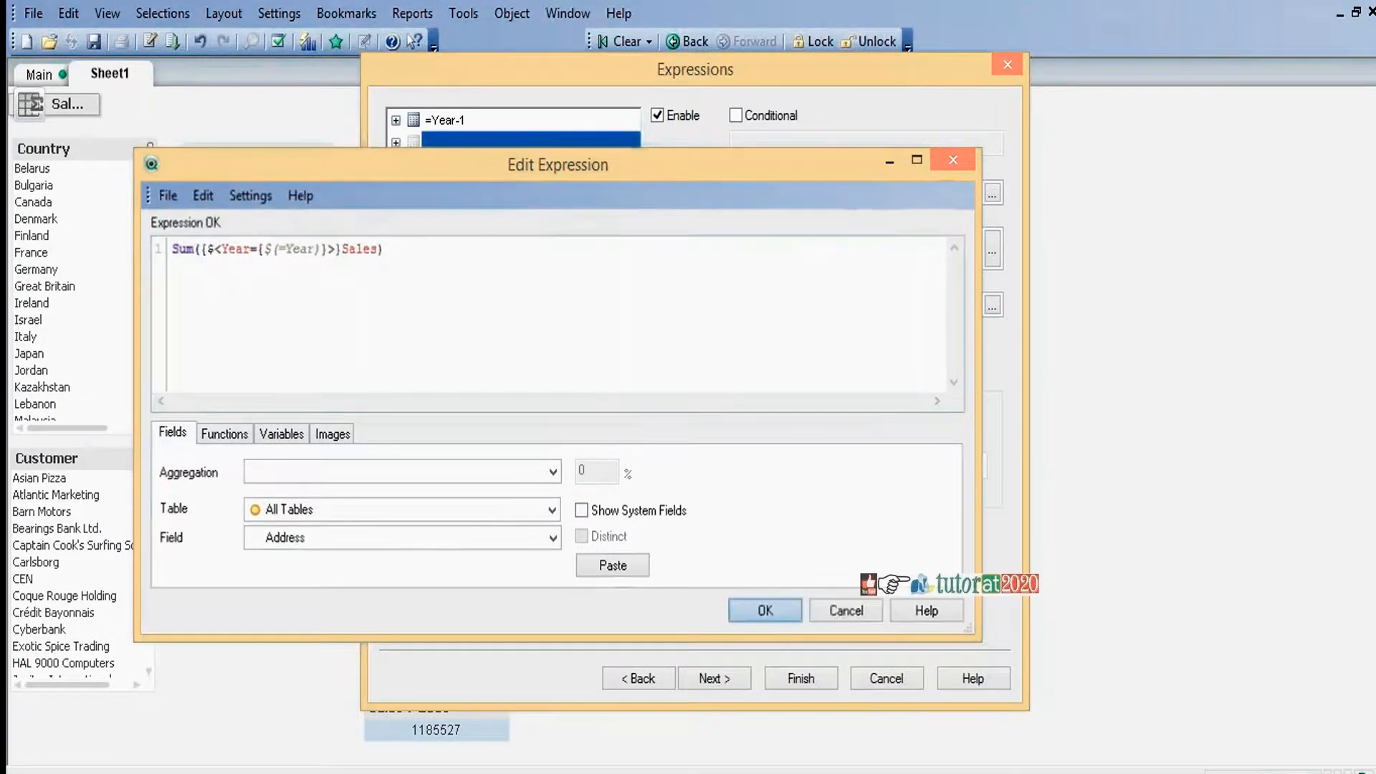
# Label the second expression =Year and finish creating the straight table
pyautogui.click(774, 191)
pyautogui.write('=Year')
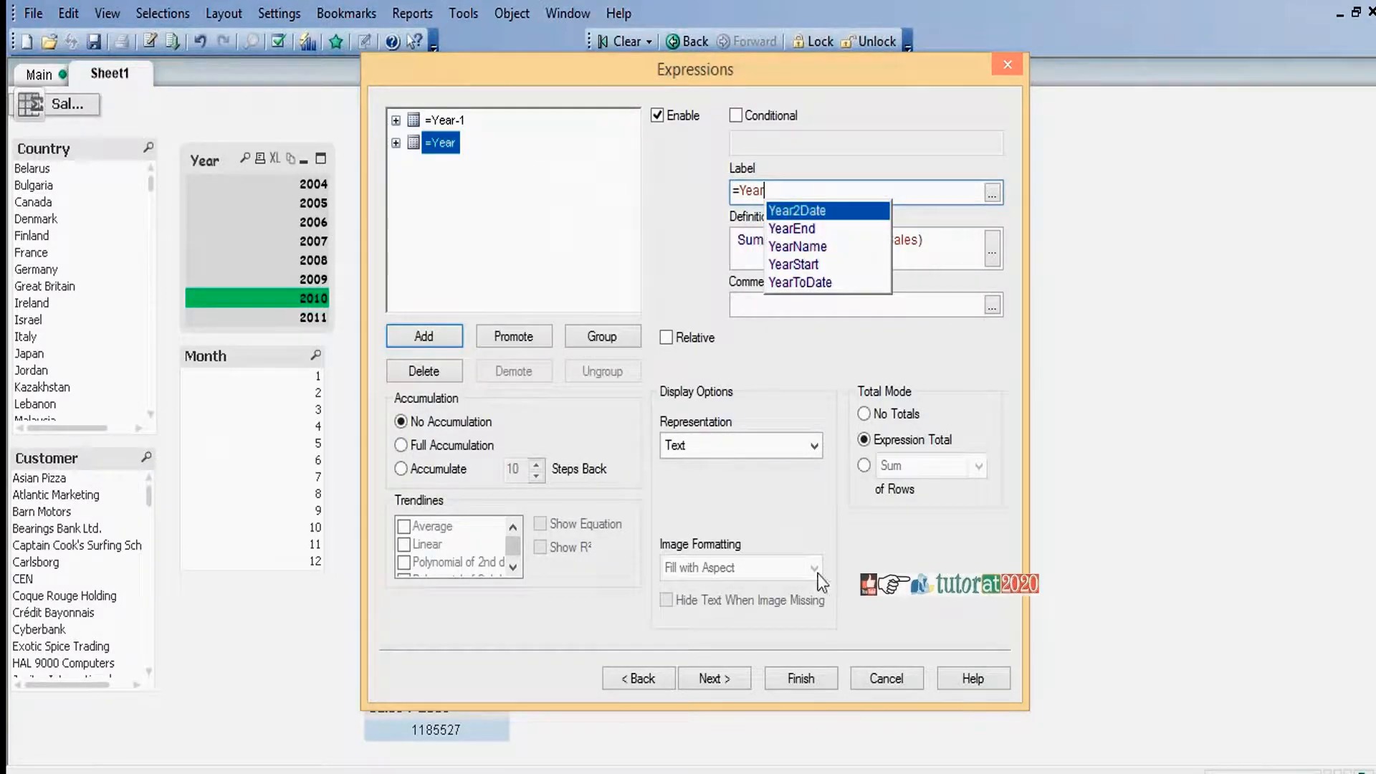
pyautogui.click(800, 678)
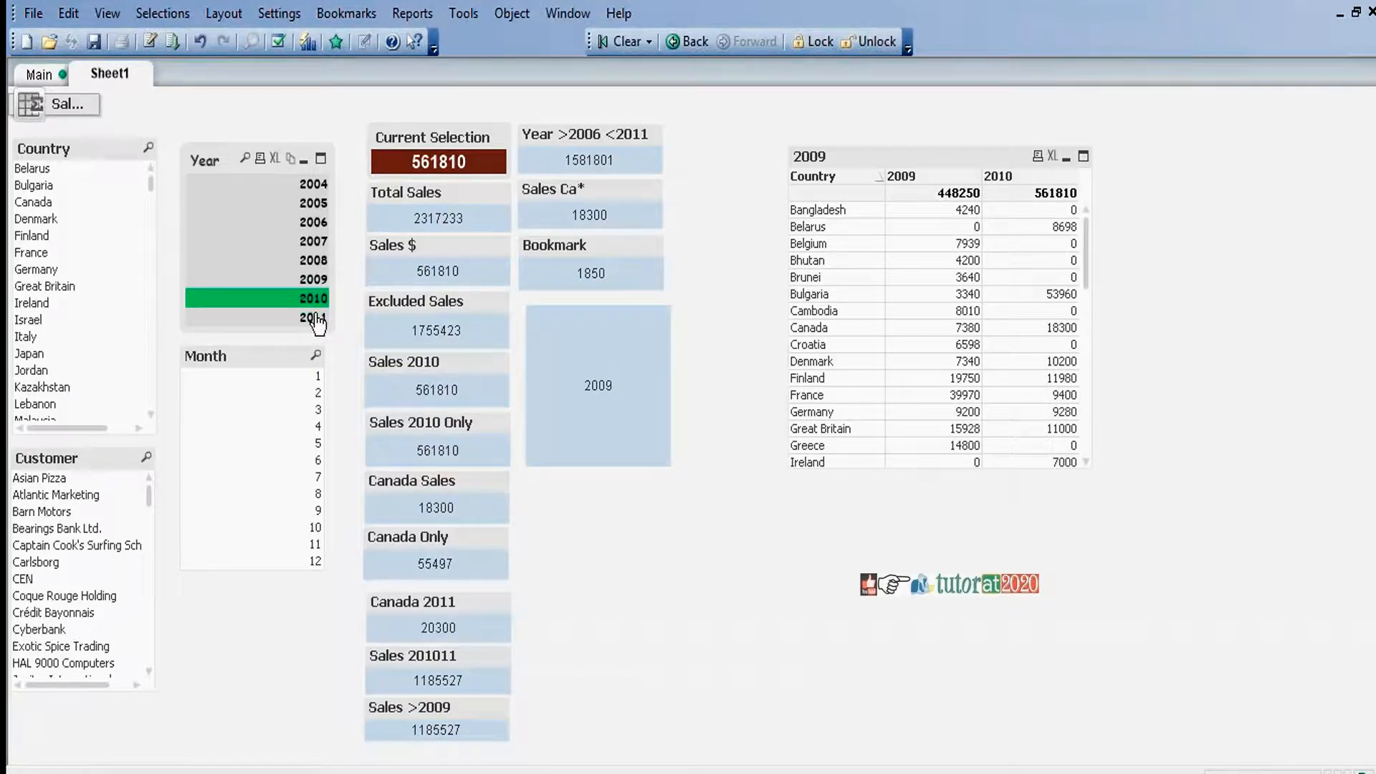
# Select the years 2011, 2009 and 2010 in turn to check the straight table's two year columns
pyautogui.click(316, 319)
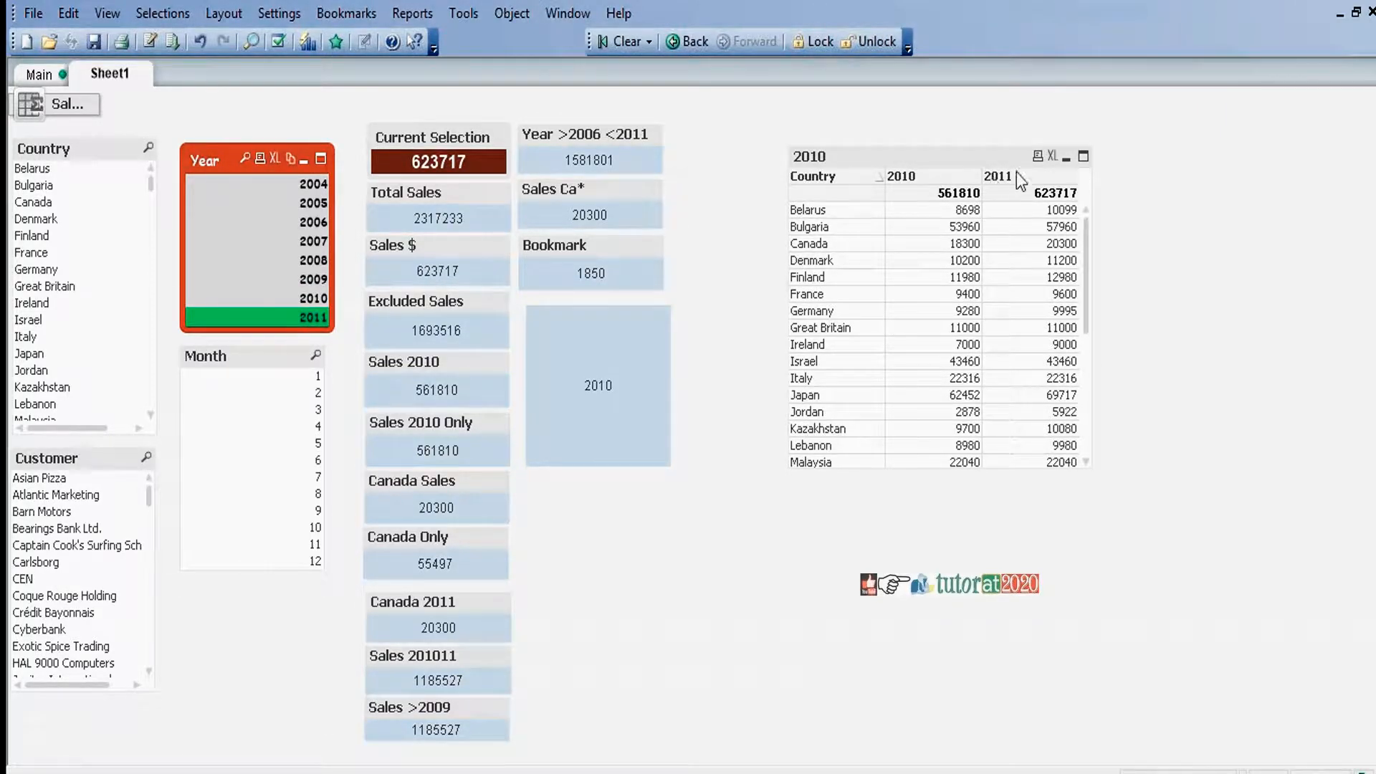
pyautogui.click(307, 246)
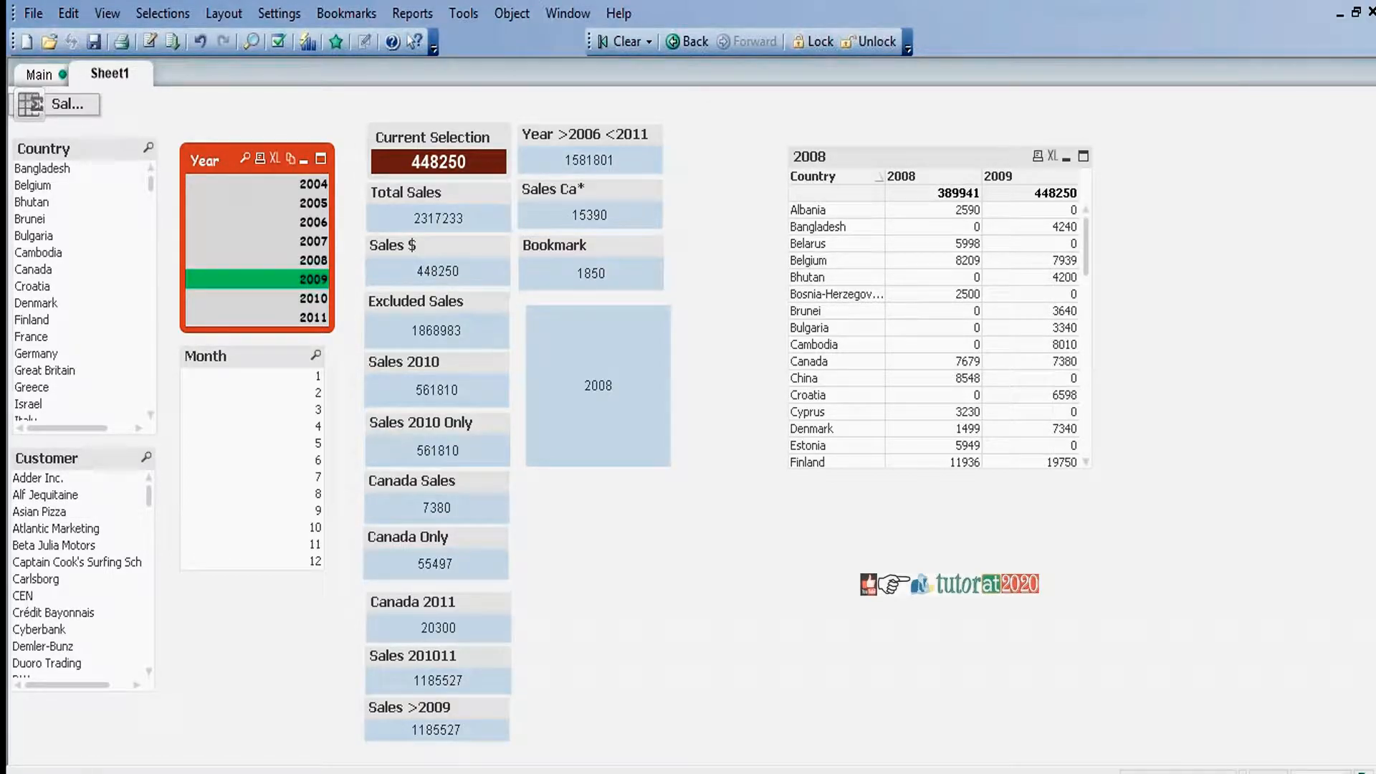
pyautogui.click(313, 298)
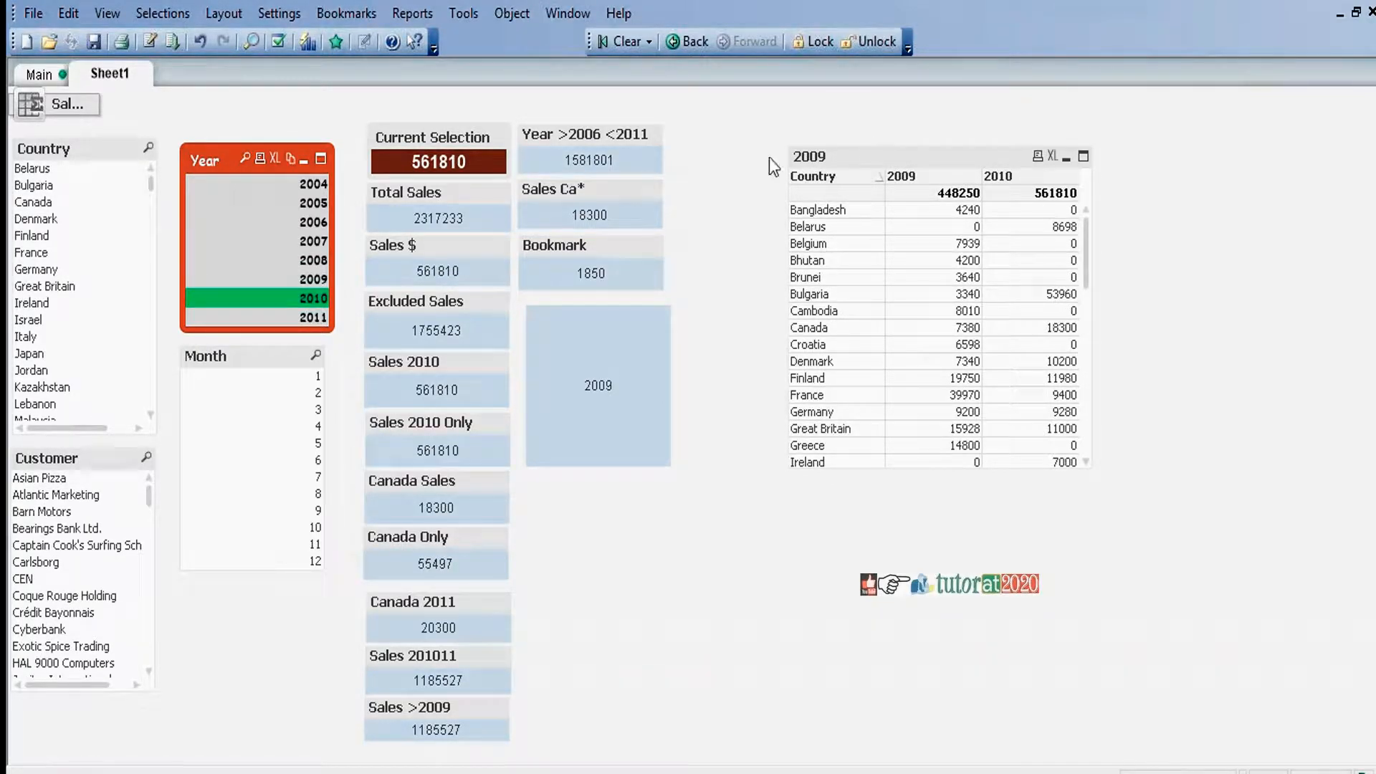
# In the straight table's caption properties, begin the title text with =$(=Year-1)
pyautogui.rightClick(969, 159)
pyautogui.click(983, 172)
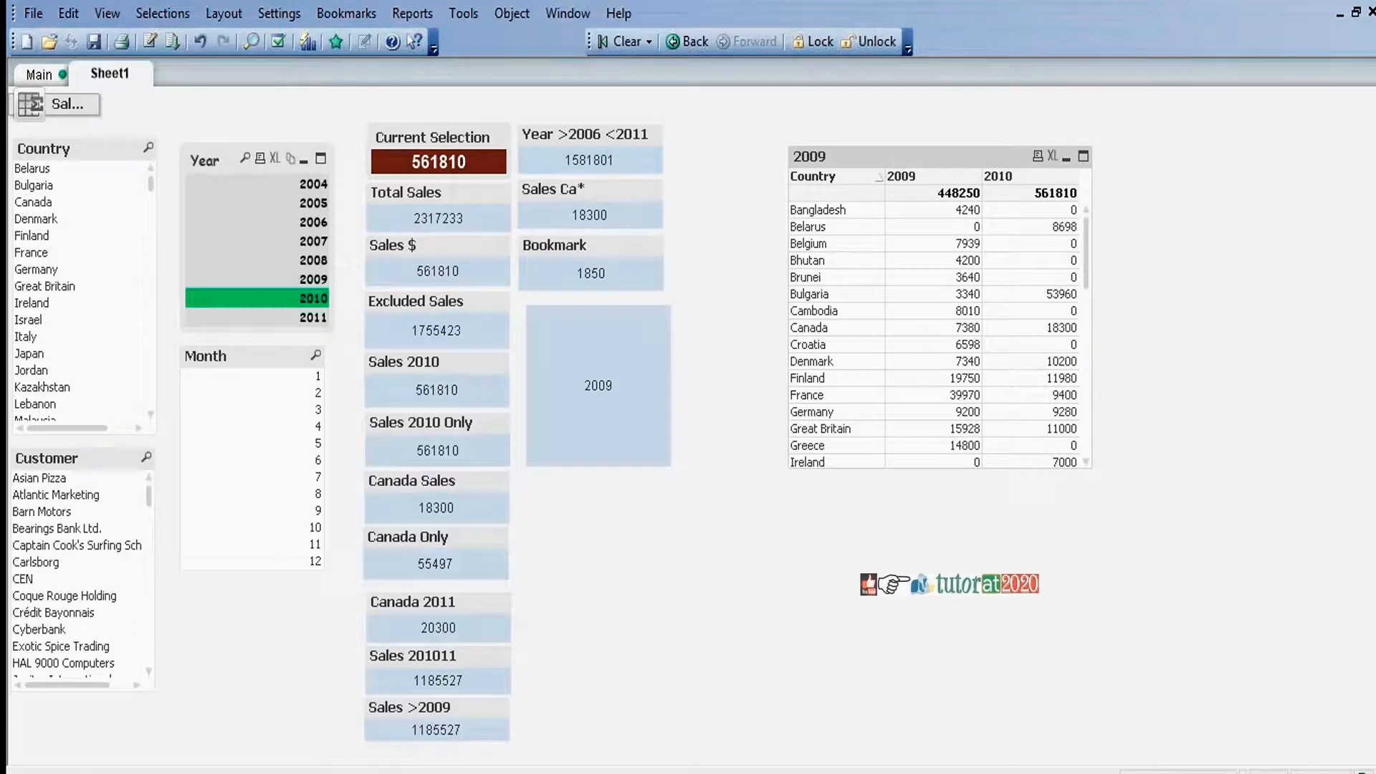
pyautogui.click(1006, 105)
pyautogui.click(1006, 105)
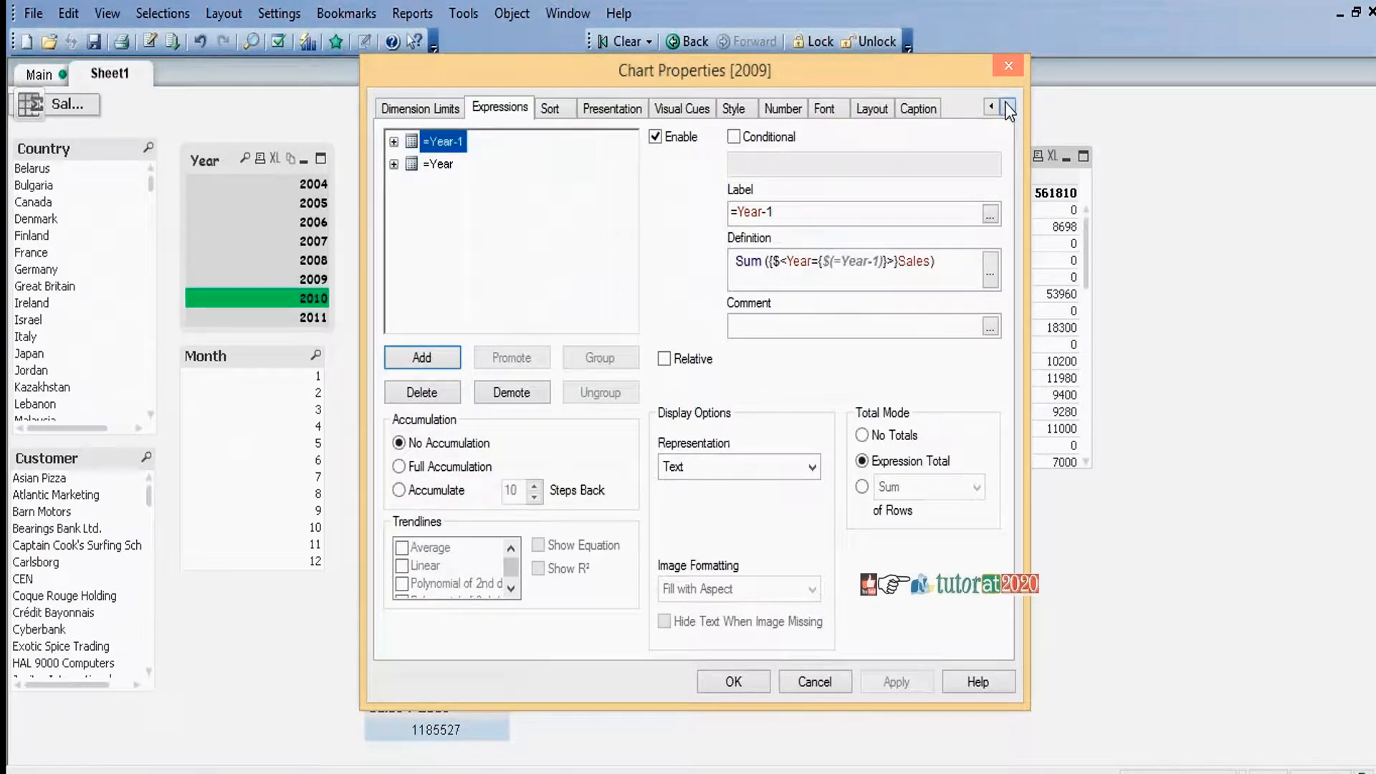
pyautogui.click(928, 110)
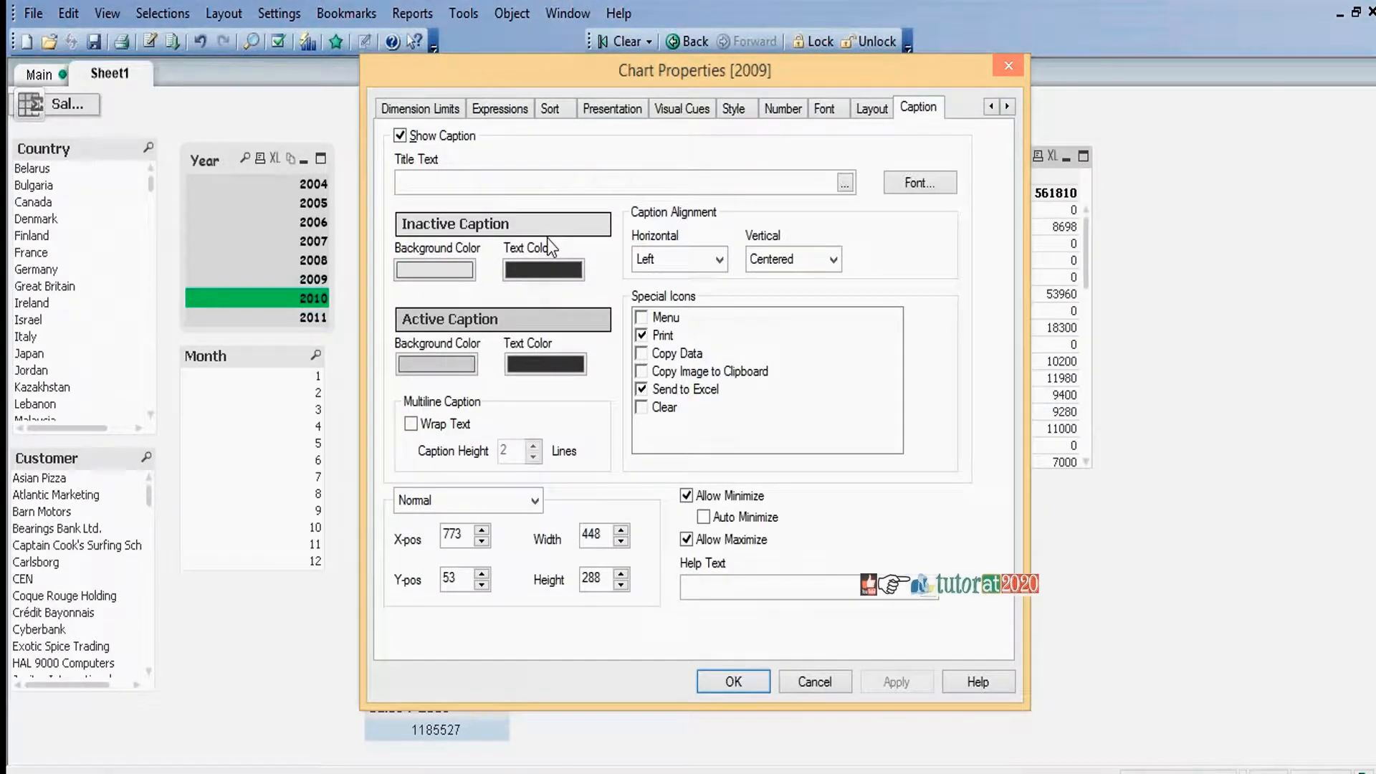
pyautogui.click(533, 182)
pyautogui.write('=')
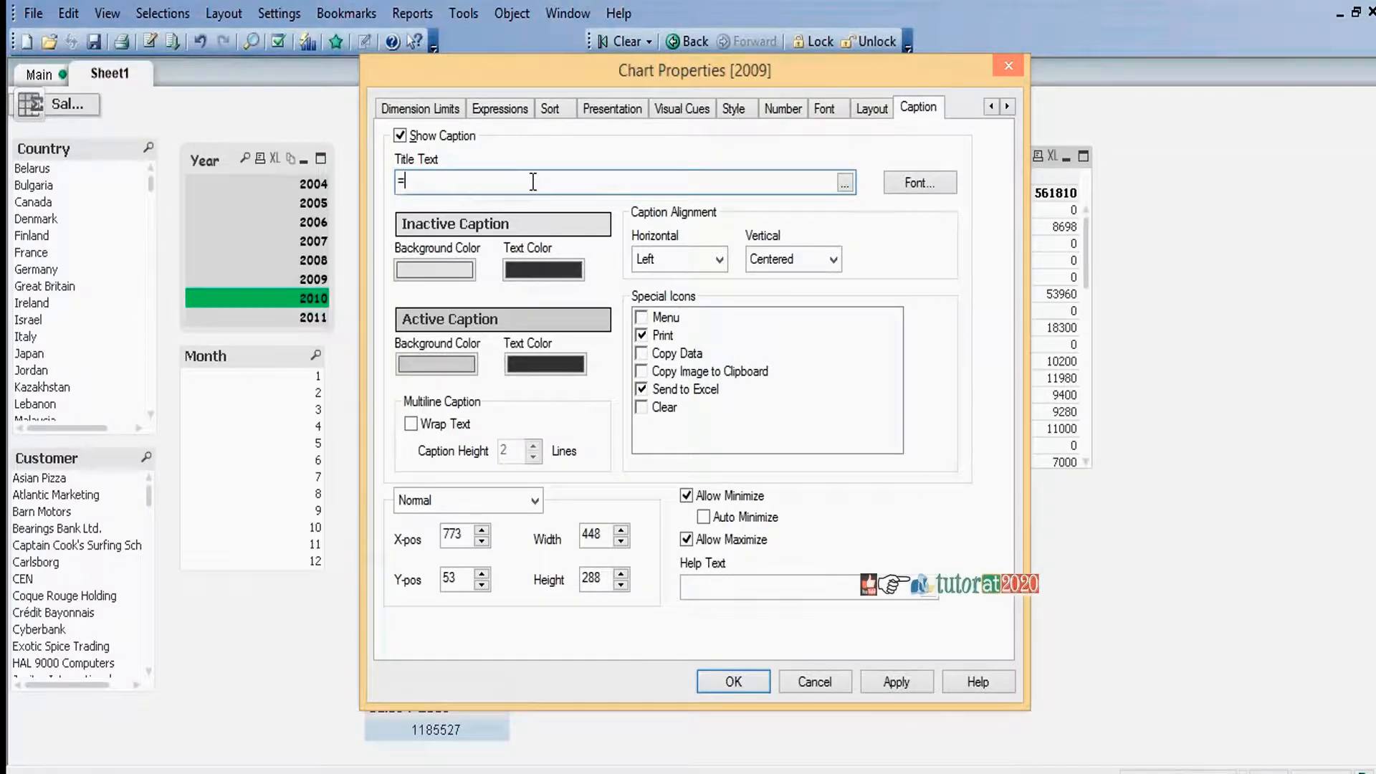
pyautogui.write('$()')
pyautogui.write('=')
pyautogui.write('Year')
pyautogui.write('-1')
# Append &' Vs '&$(=Year)&' Sales' to the caption title and apply it to the straight table
pyautogui.press('Right')
pyautogui.write('&')
pyautogui.write('"')
pyautogui.write(" Vs '")
pyautogui.write('&')
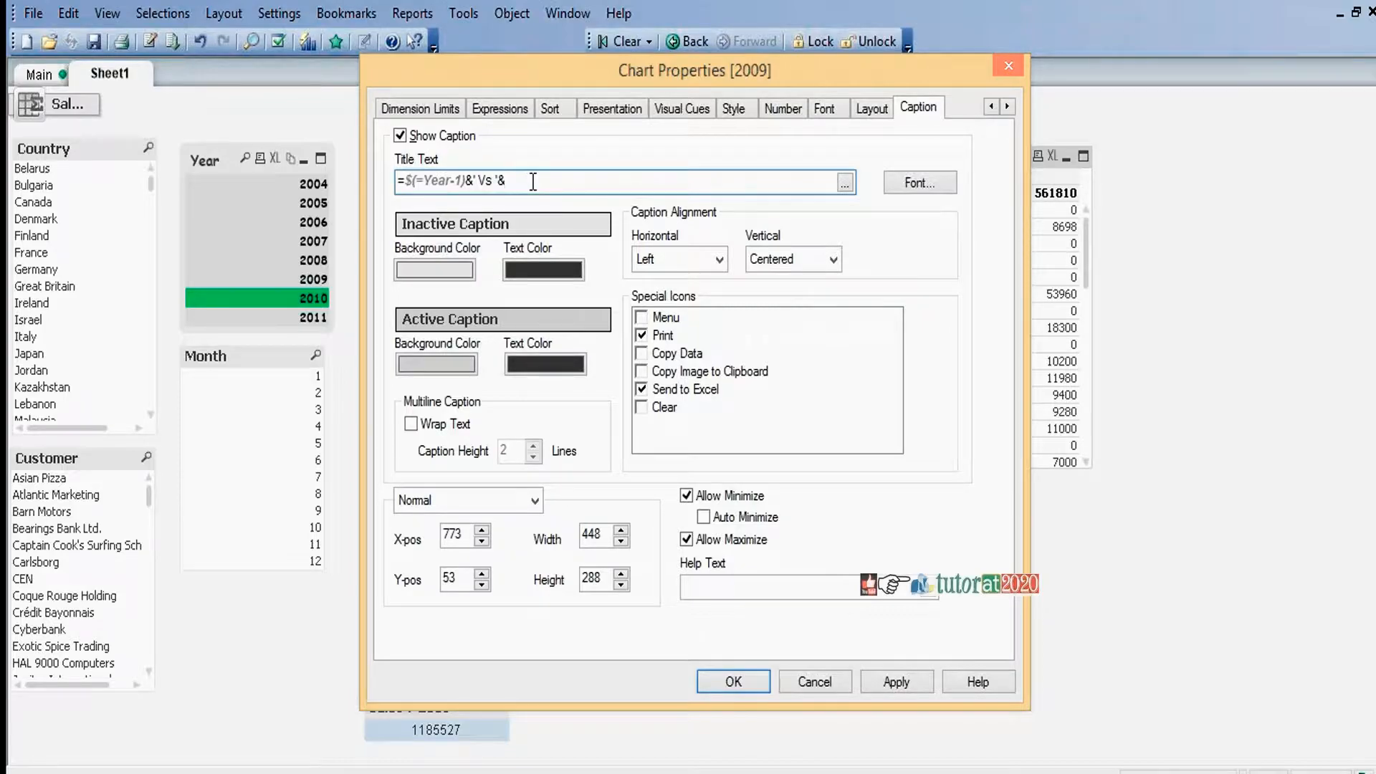
pyautogui.write('$')
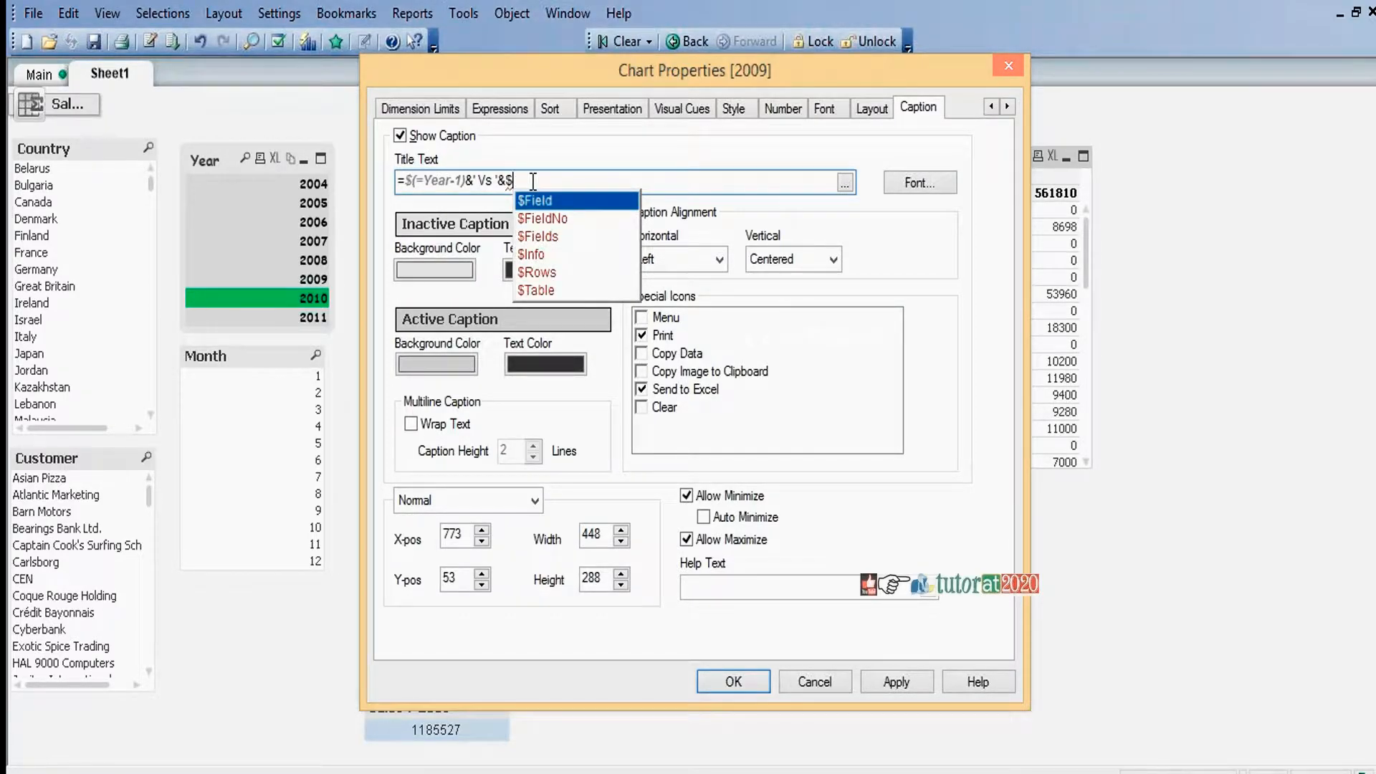
pyautogui.write('()=Ye')
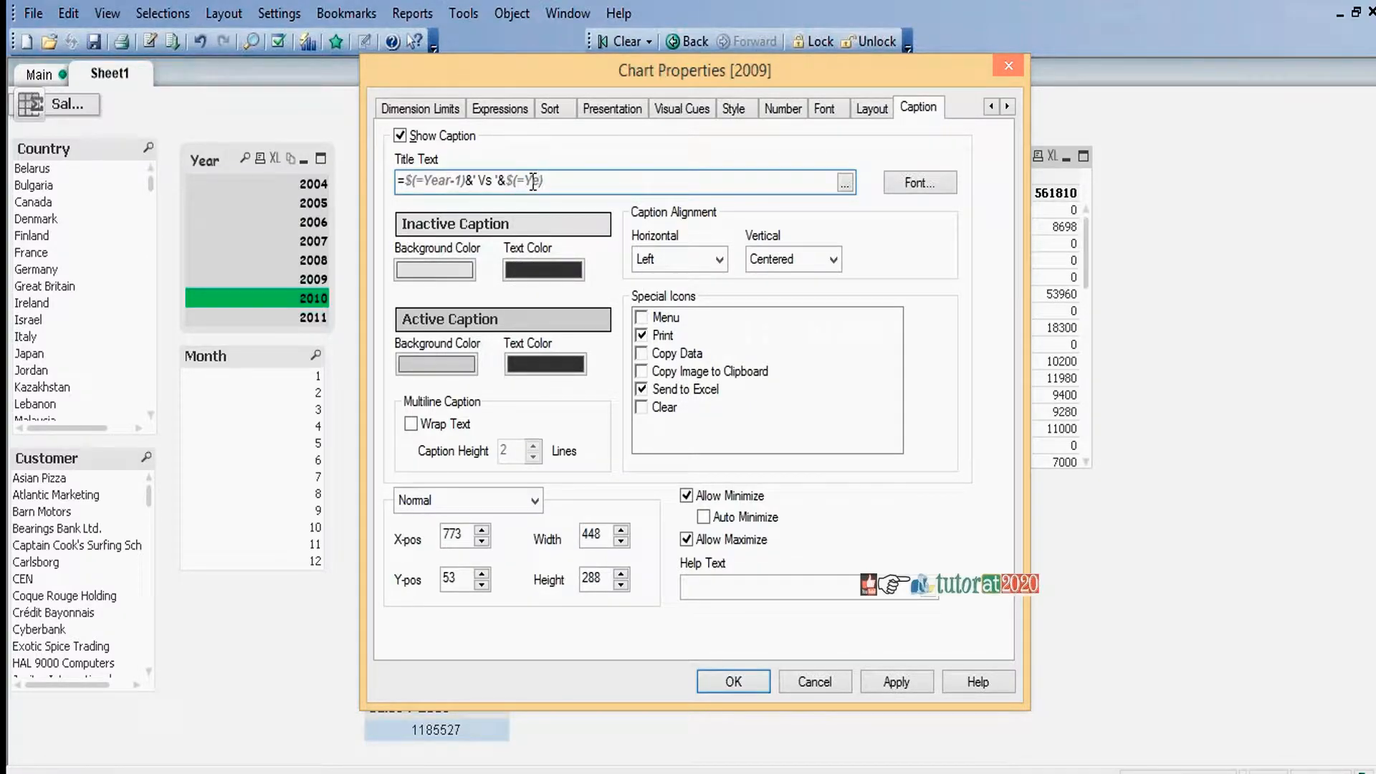
pyautogui.write('ar')
pyautogui.write('&')
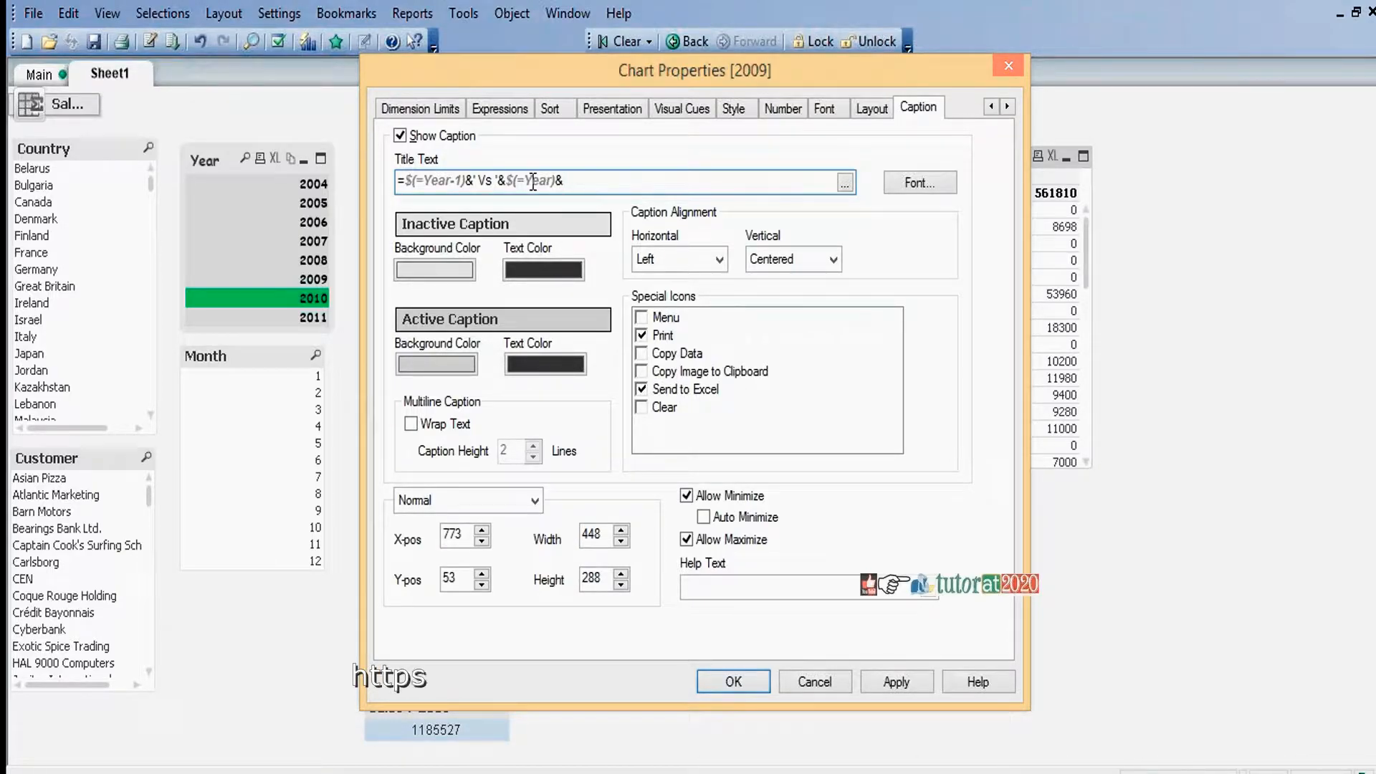
pyautogui.write("' Sales'")
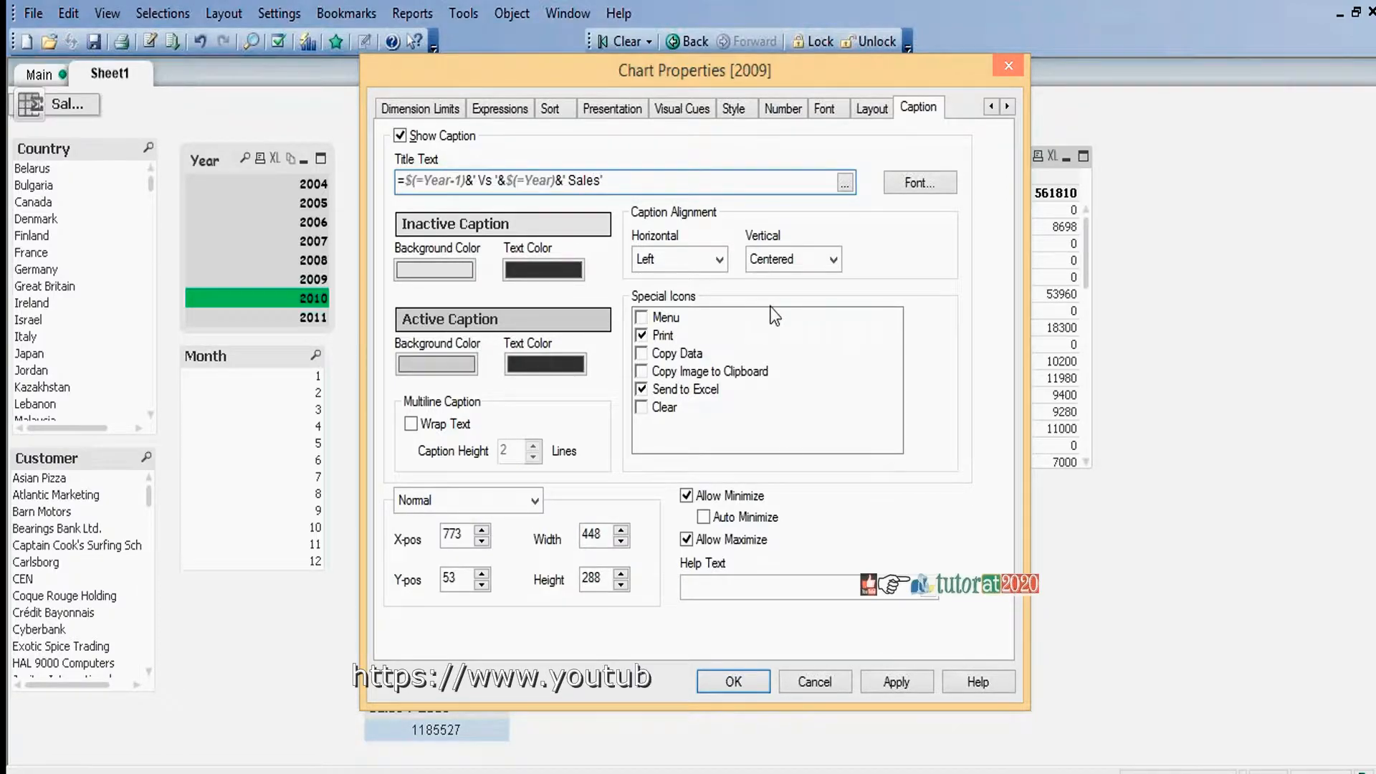
pyautogui.click(907, 685)
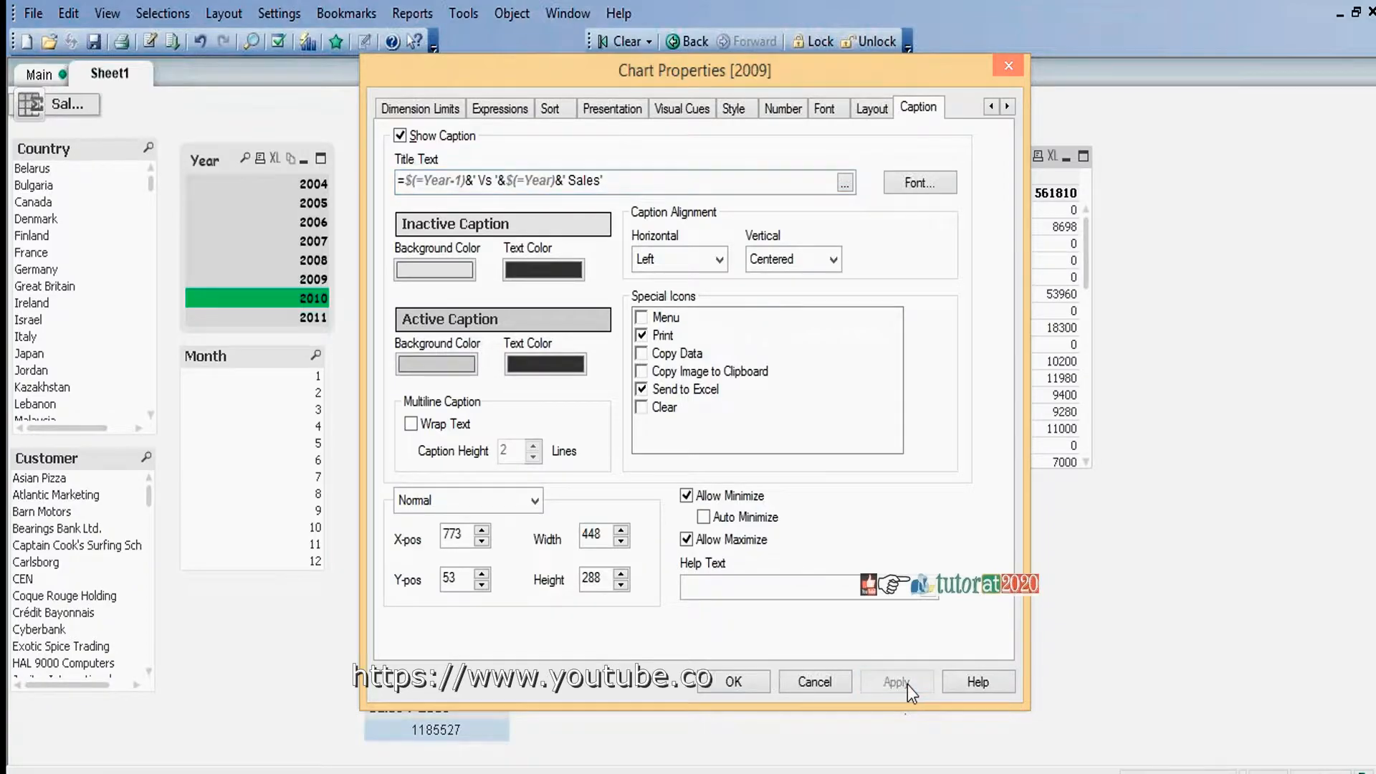
pyautogui.click(734, 682)
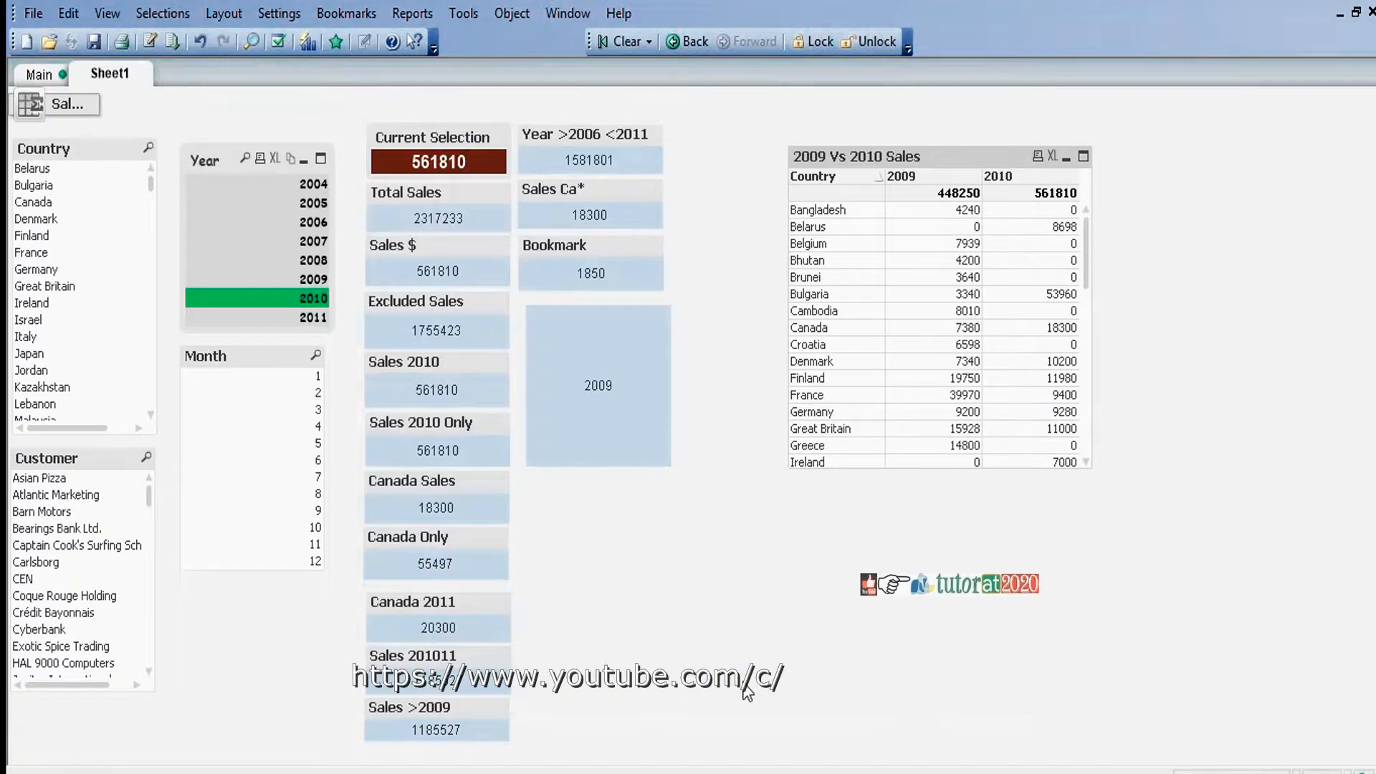